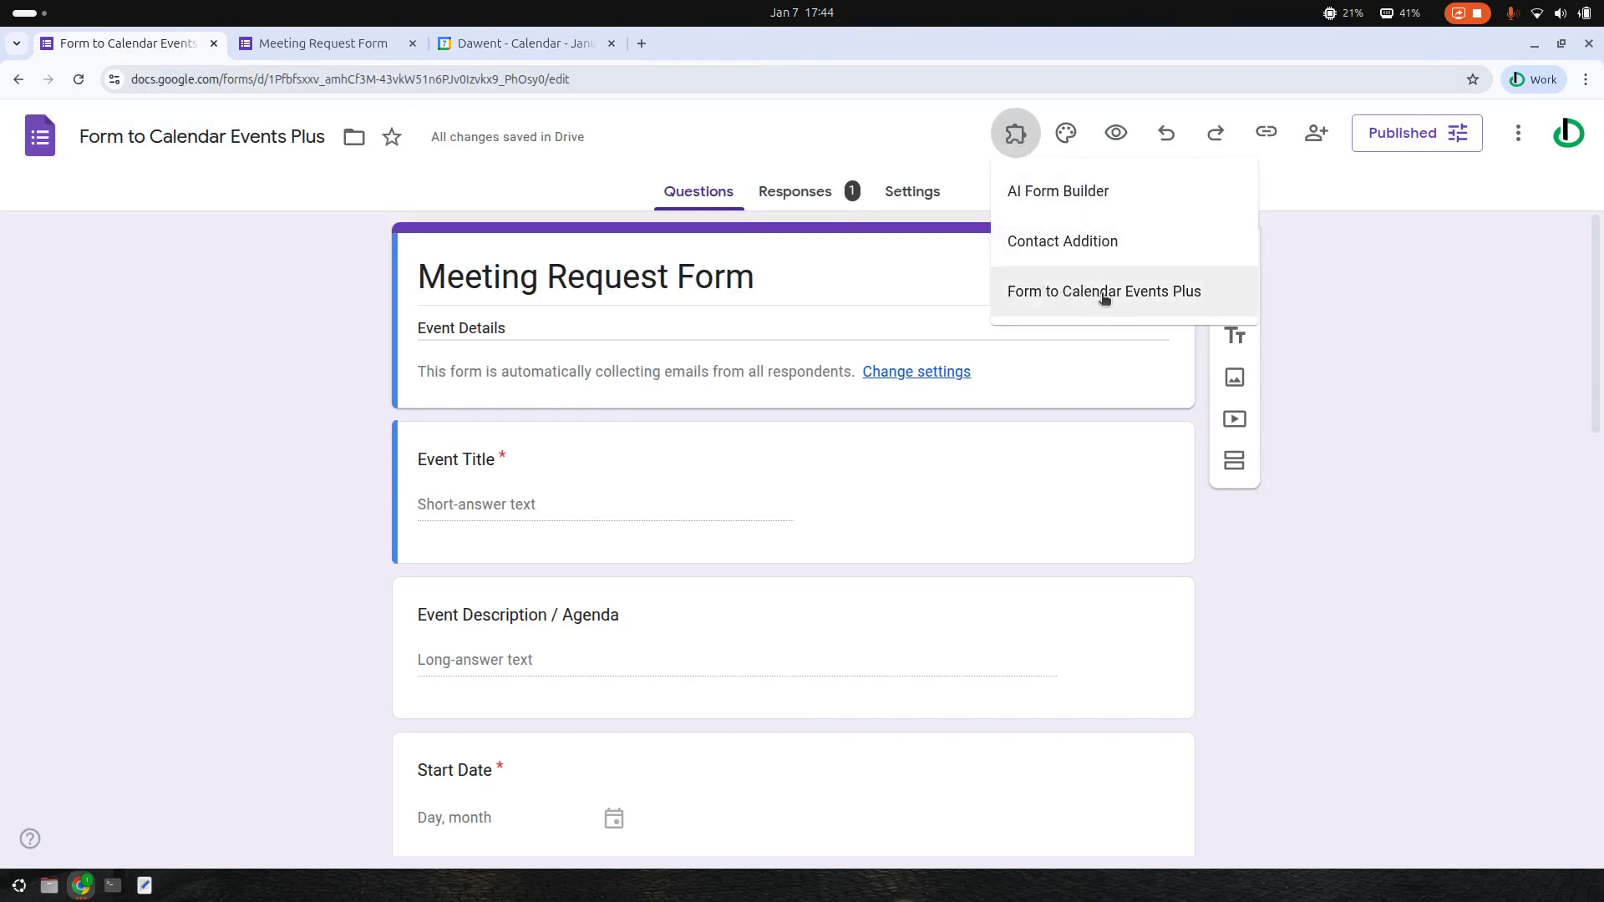
Step: Open the configuration of the Form to Calendar Events Plus add-on for the Meeting Request Form
left_click(1161, 304)
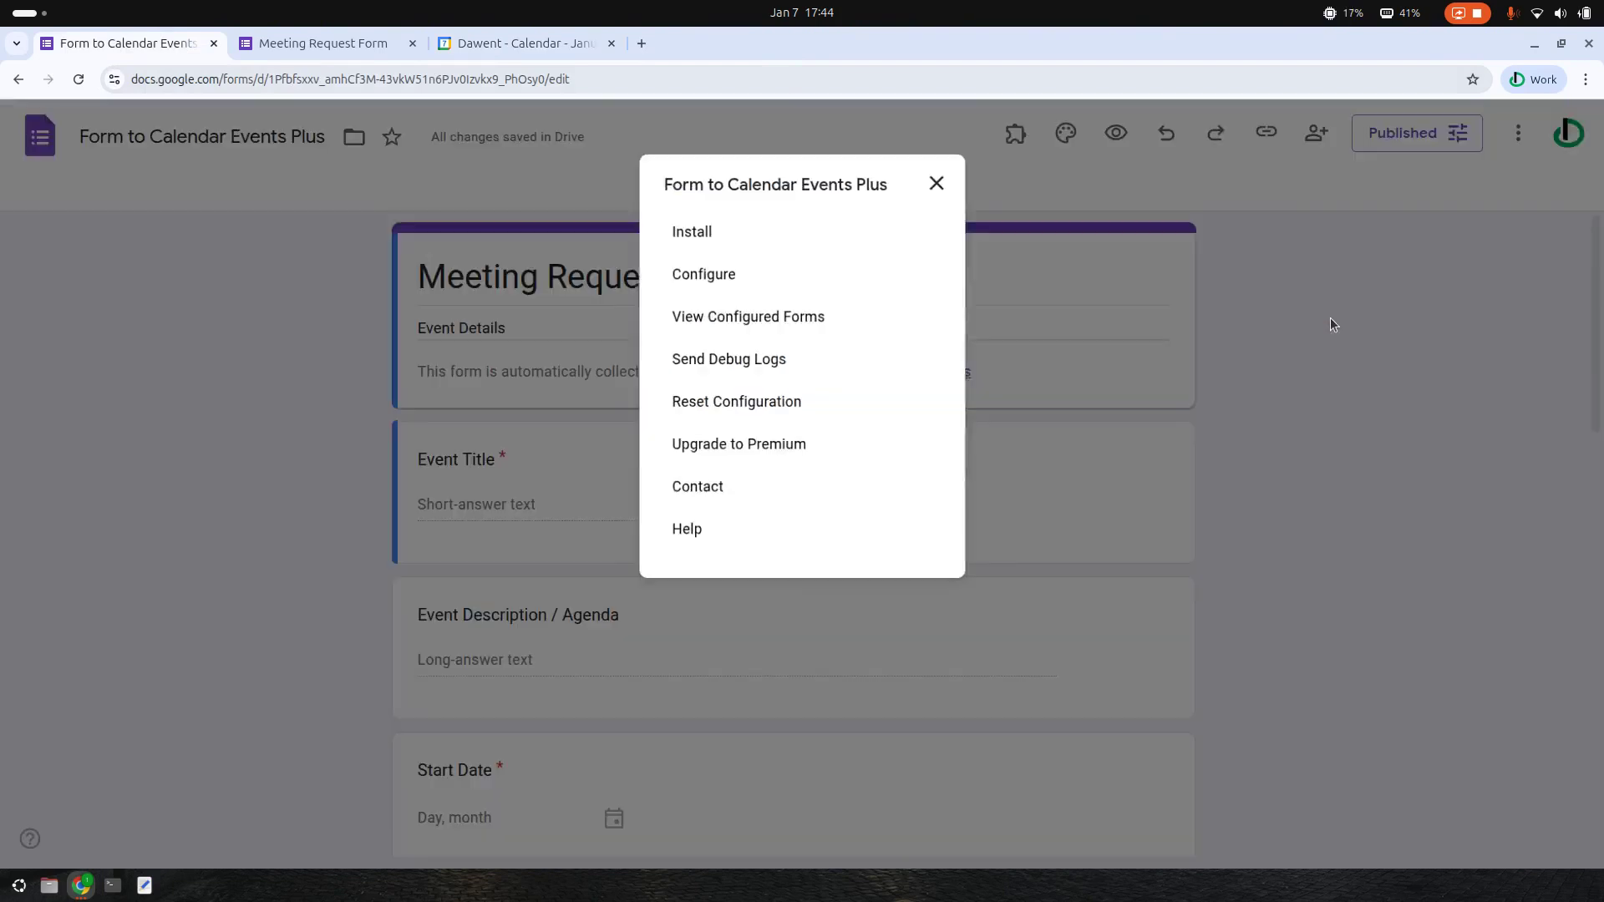
left_click(675, 272)
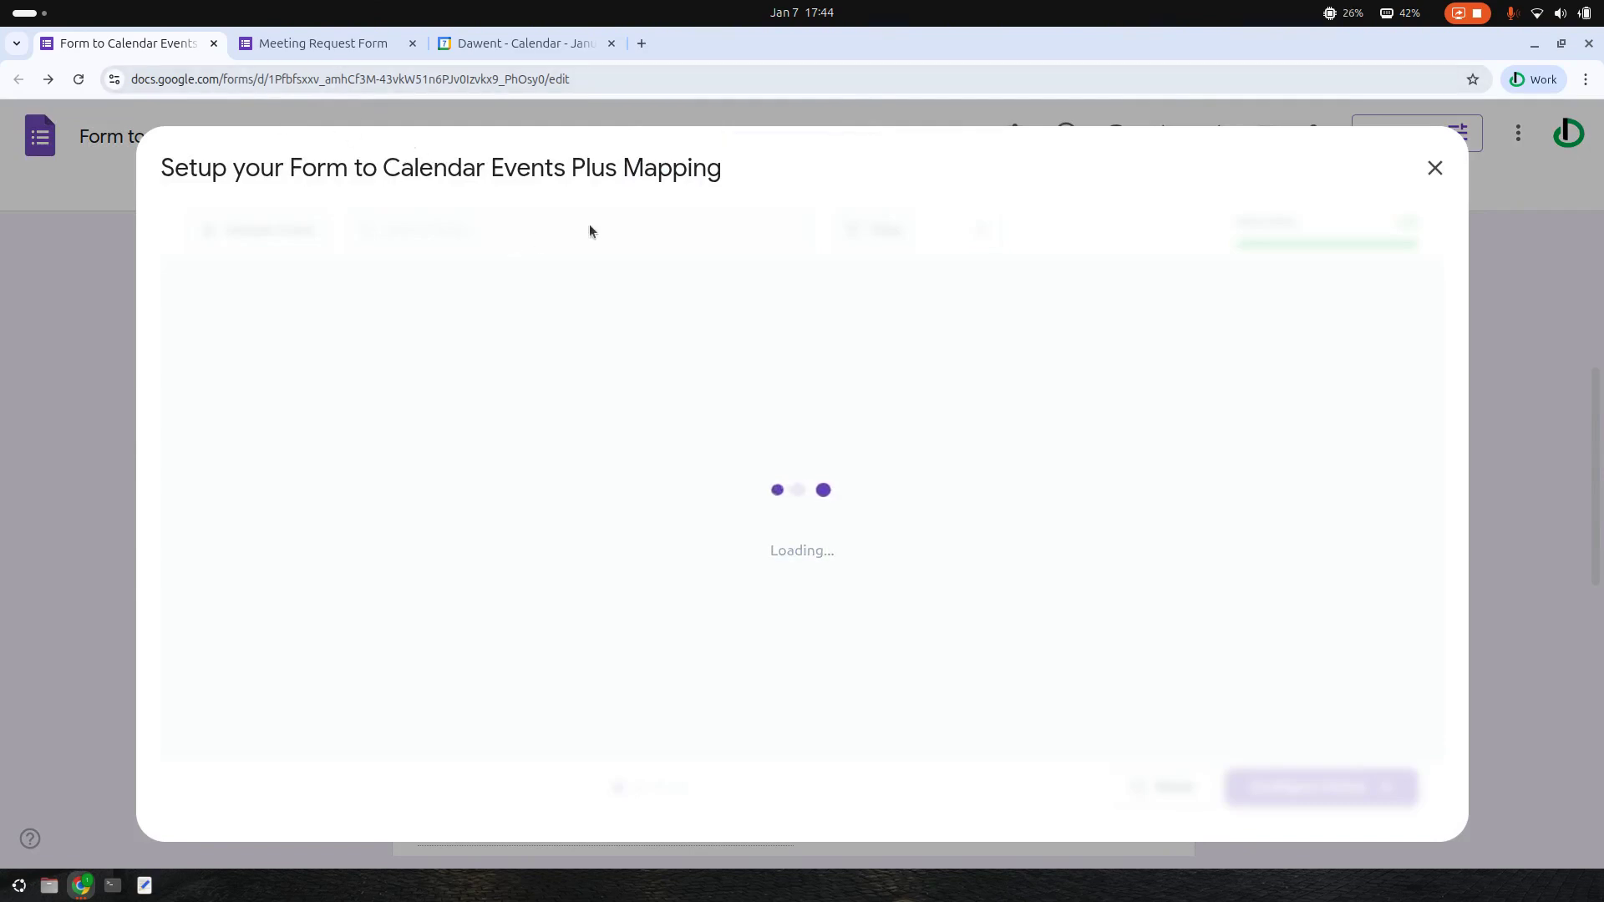
Step: Review the filled-in Meeting Request Form response from the event title down to the attendee email questions
left_click(325, 42)
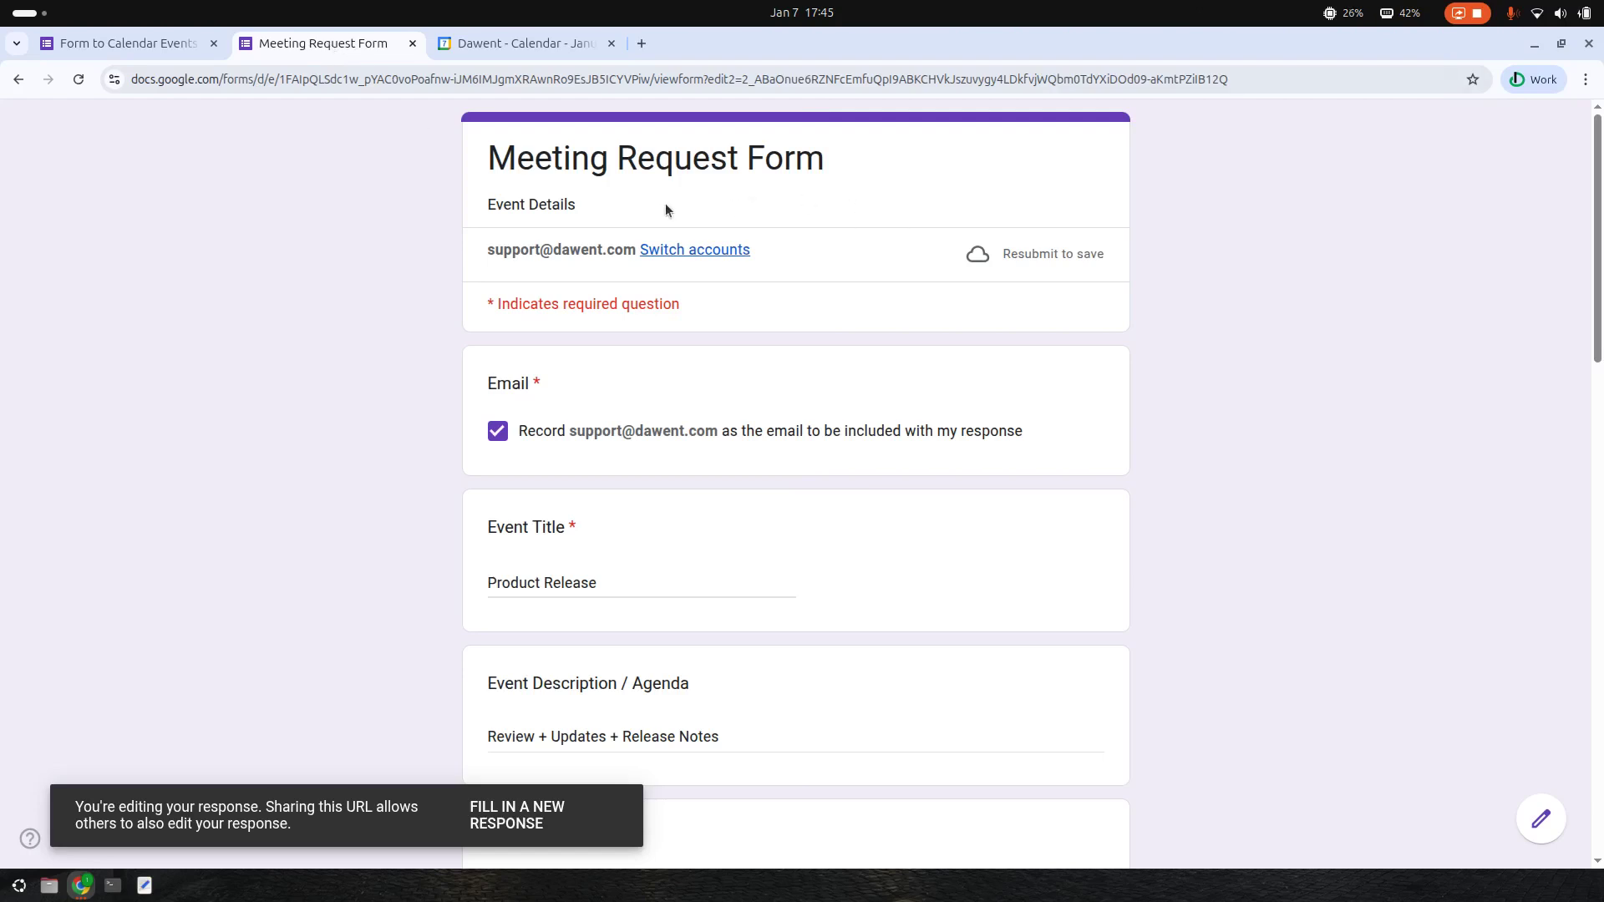
left_click(159, 45)
left_click(336, 52)
left_click_drag(1602, 196, 1602, 237)
left_click(1339, 314)
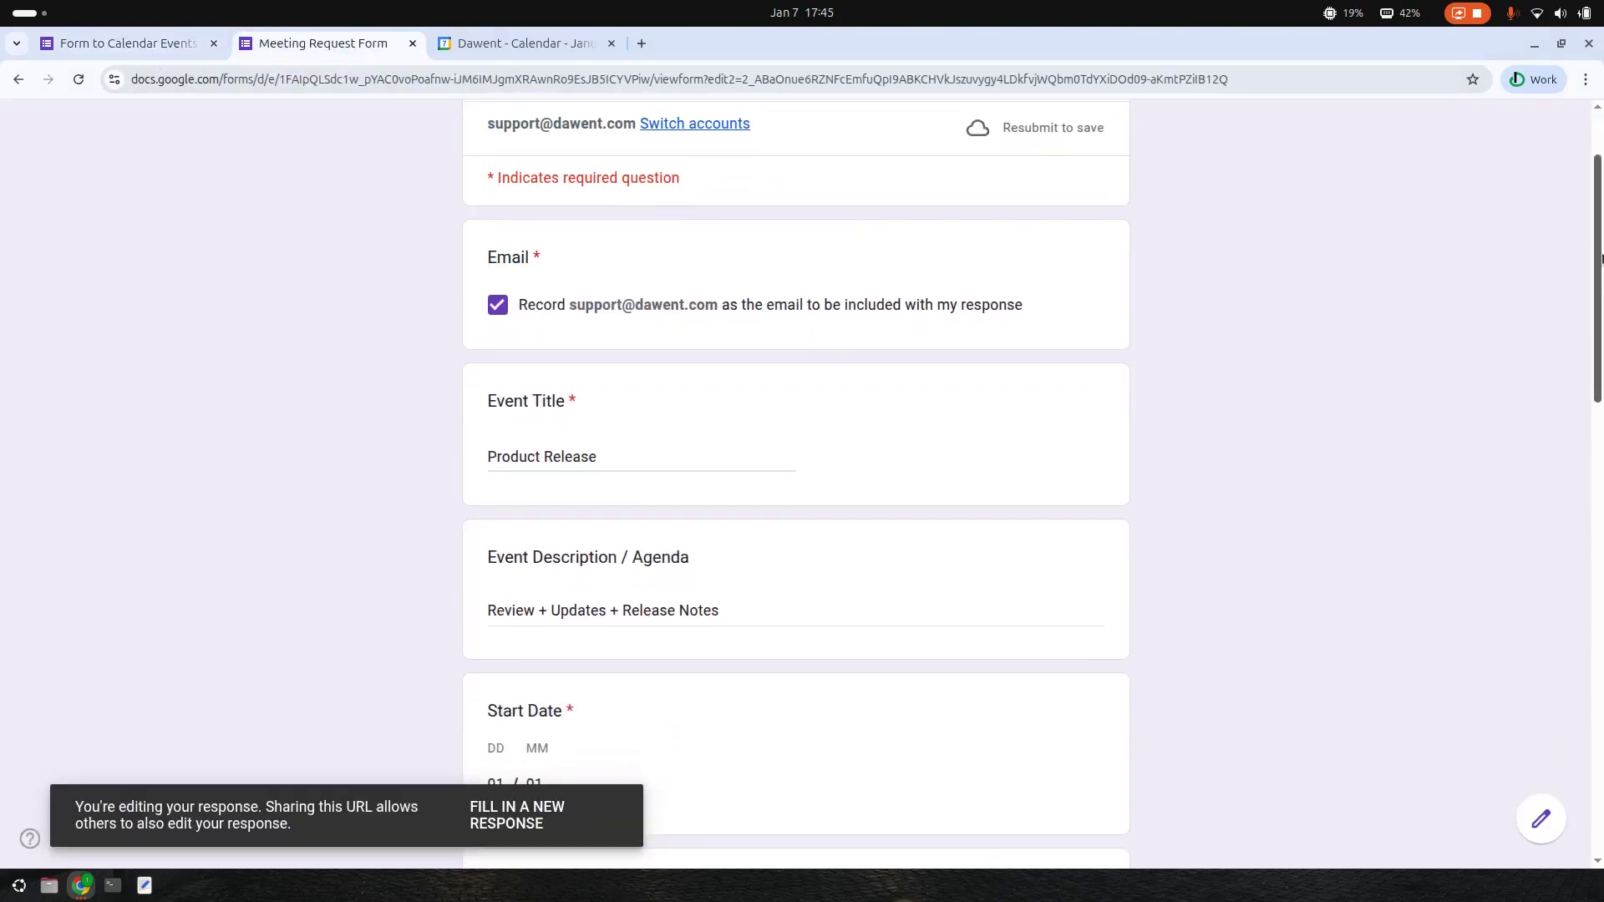
scroll(1601, 259, "down", 5)
scroll(1601, 474, "down", 5)
left_click_drag(1601, 474, 1597, 708)
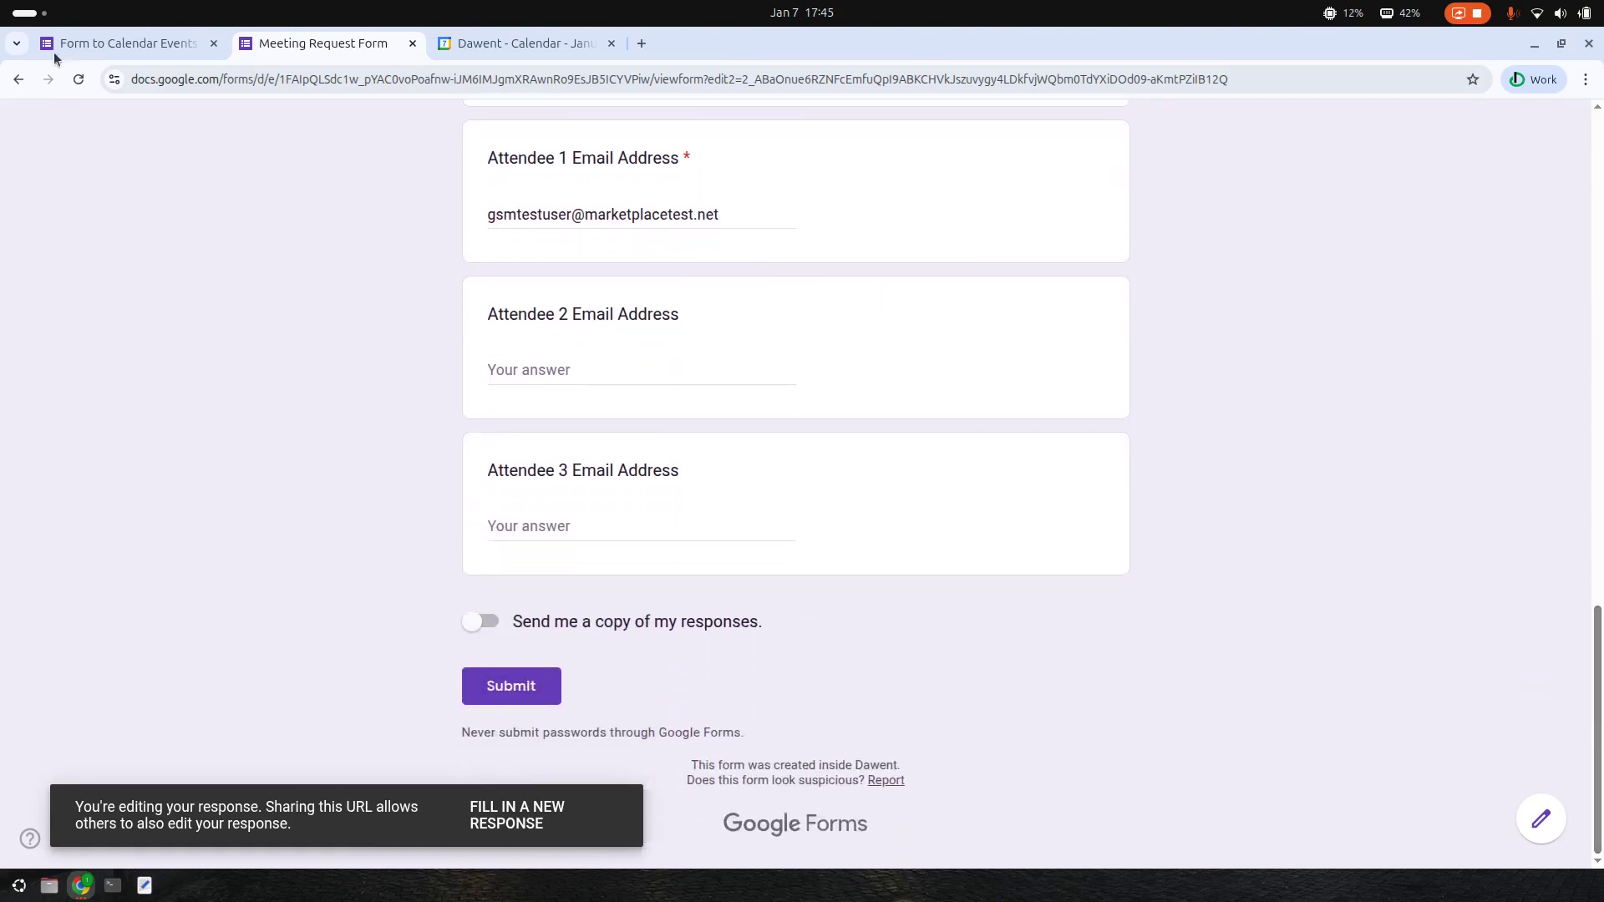
Step: Return to the add-on's mapping setup and examine the calendars and fields offered for Calendar ID
left_click(100, 45)
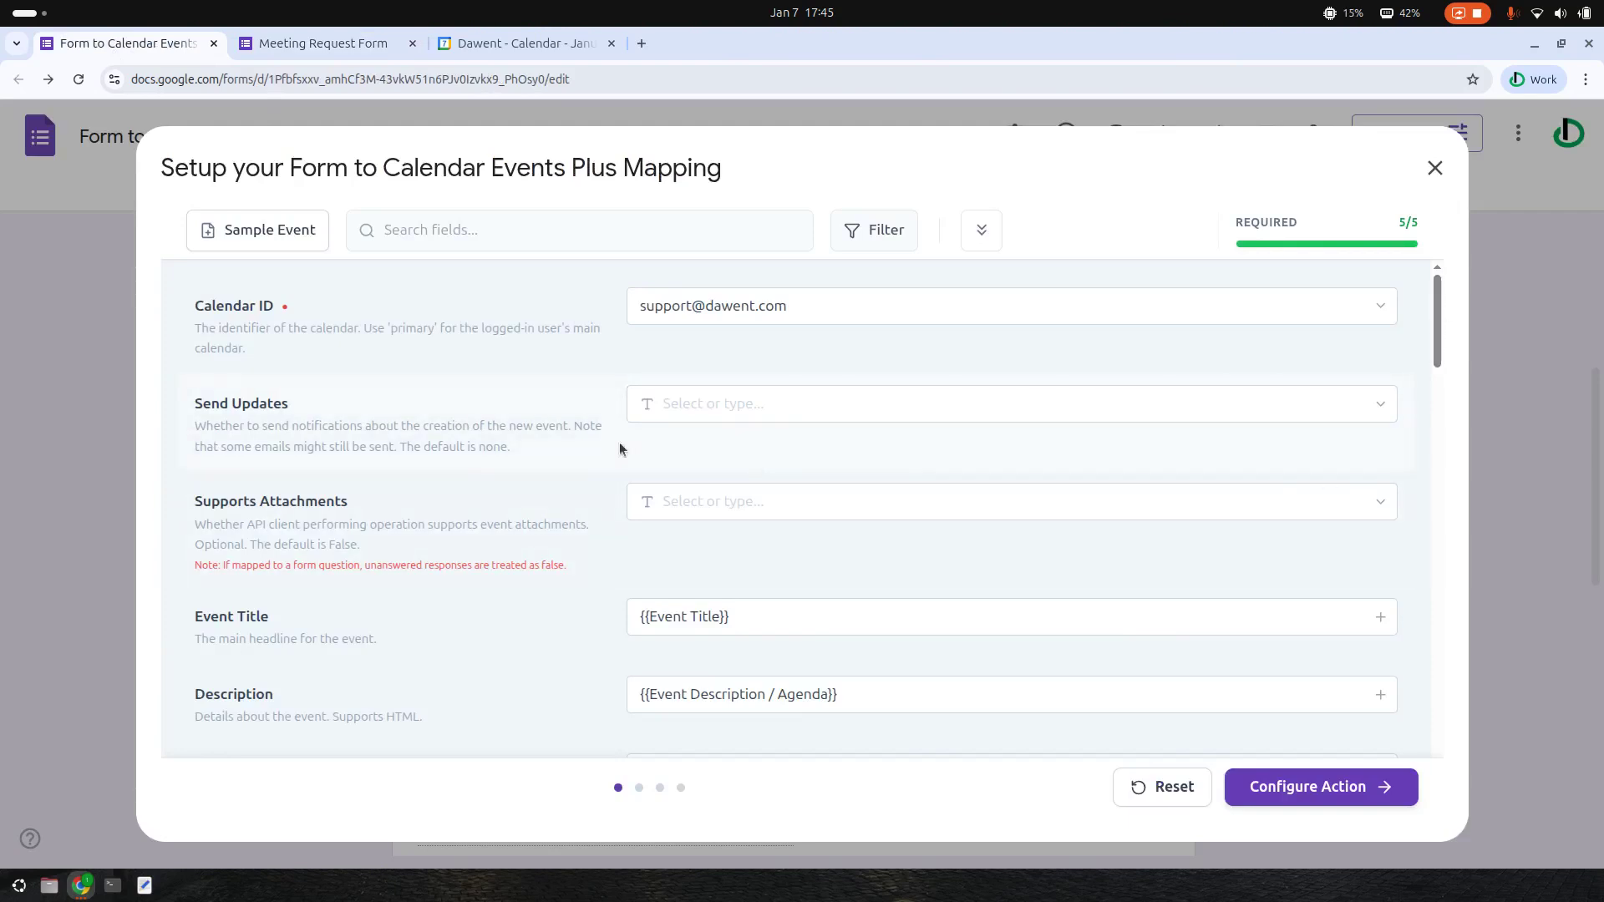
left_click(714, 305)
left_click(1376, 314)
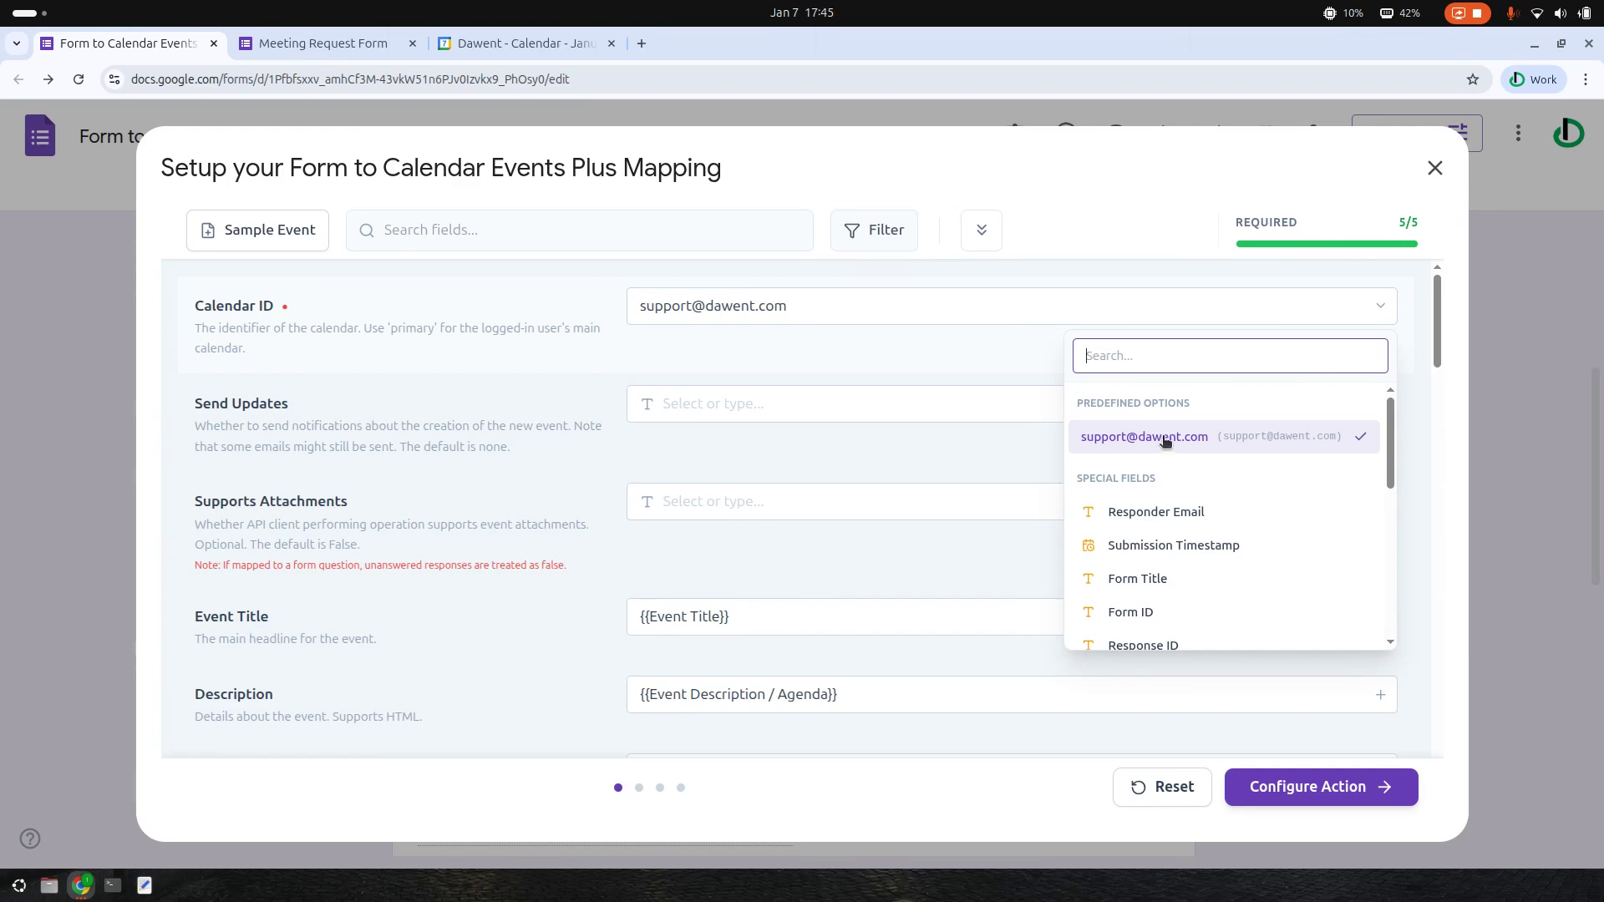
left_click(492, 355)
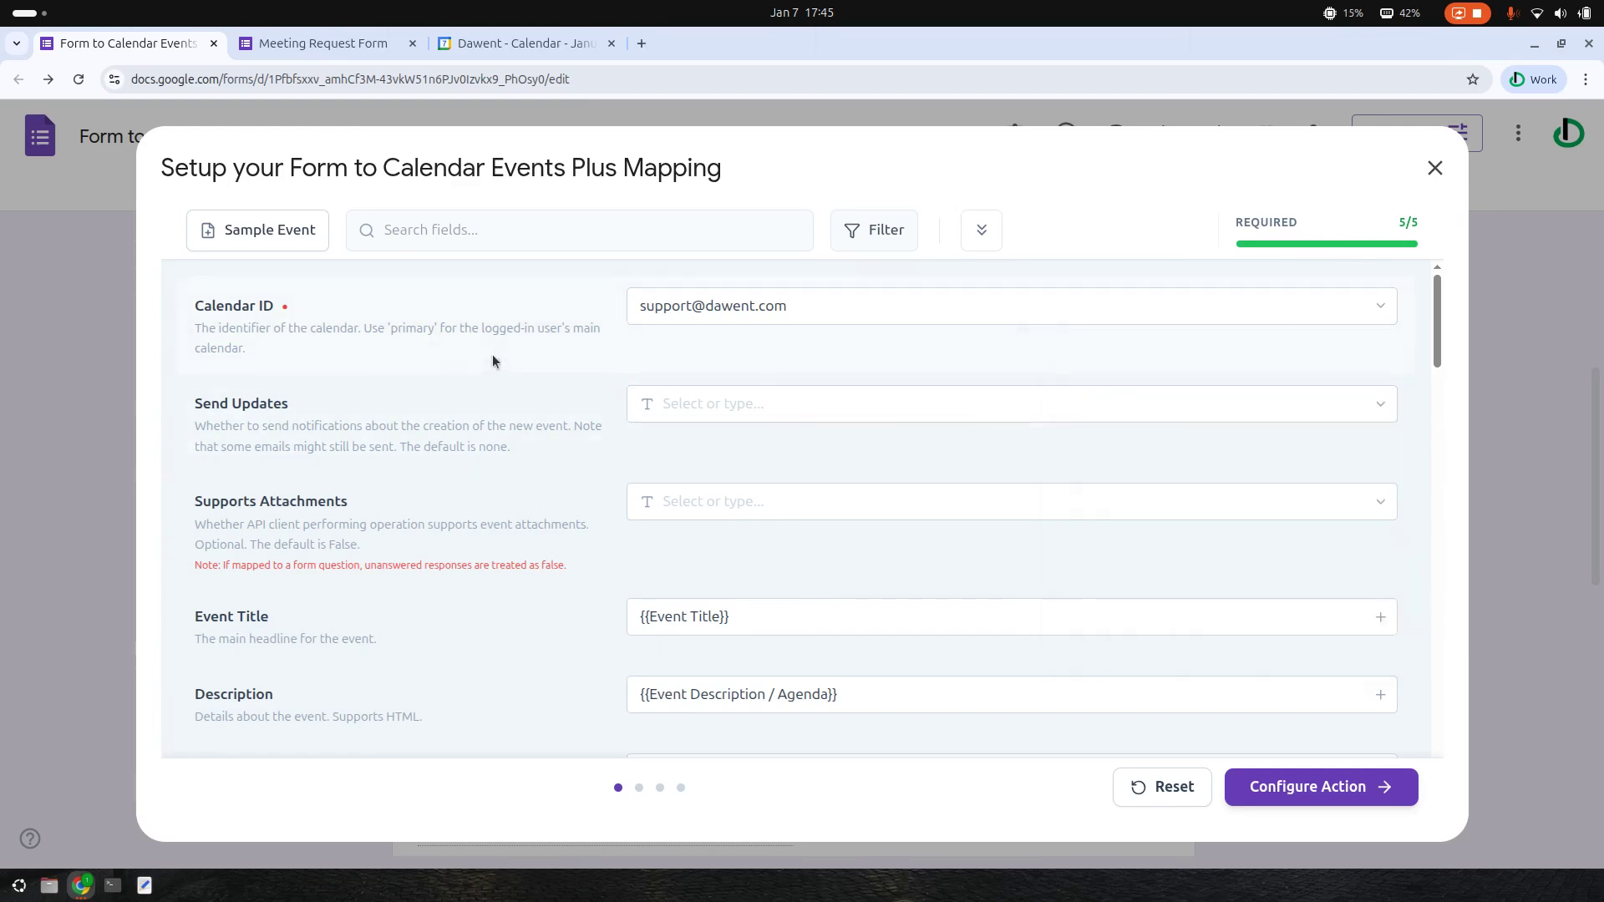
scroll(1032, 527, "down", 3)
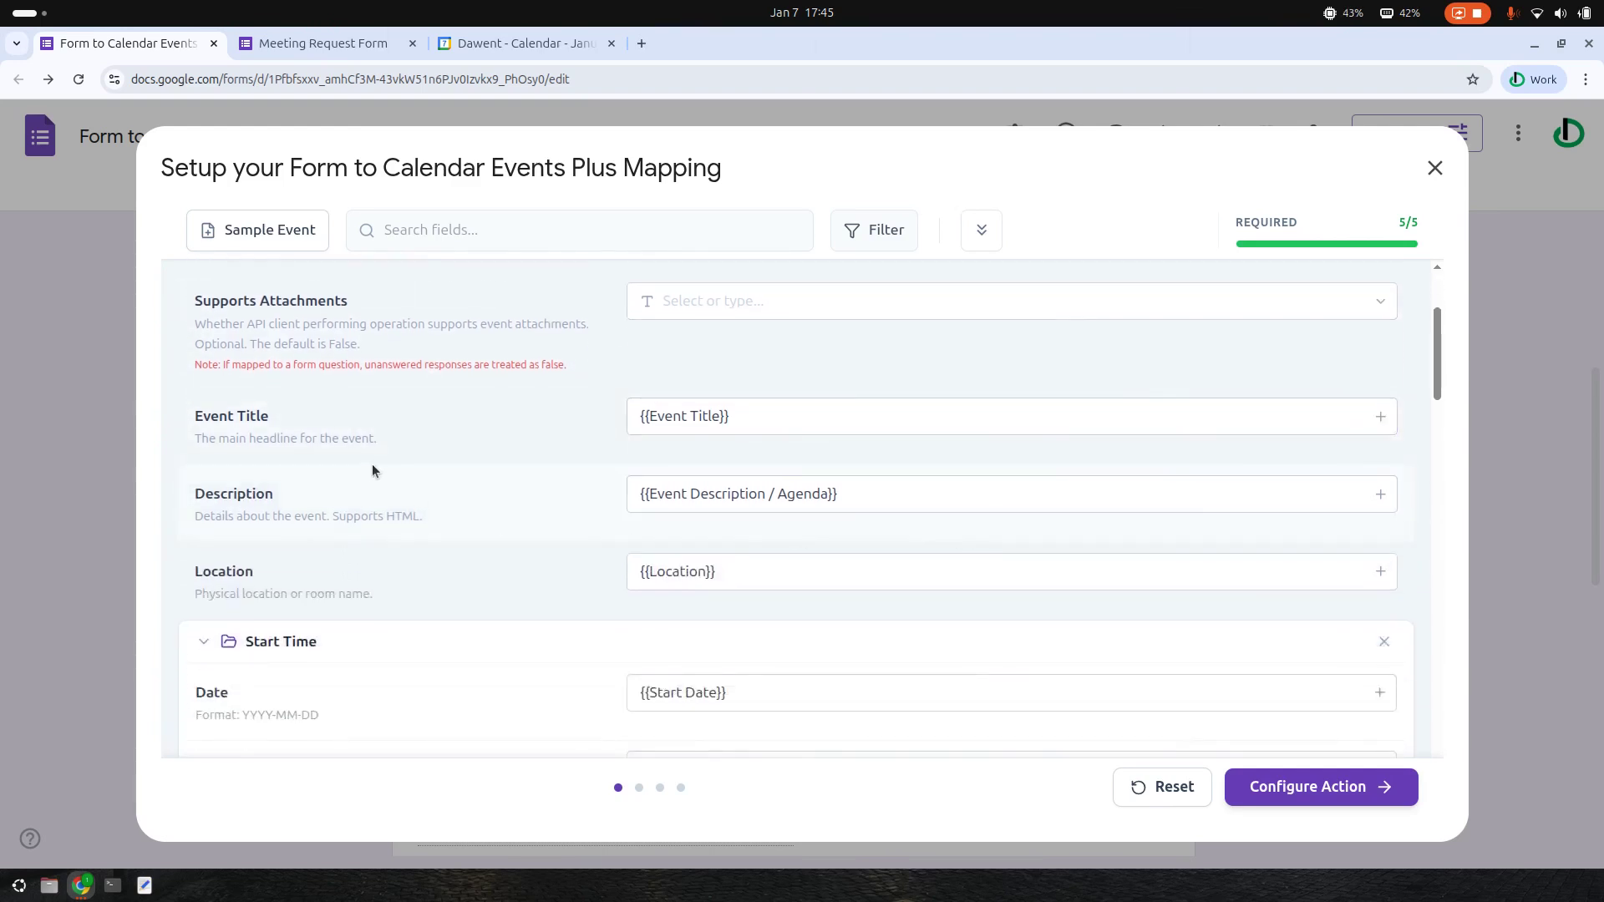
scroll(568, 443, "up", 3)
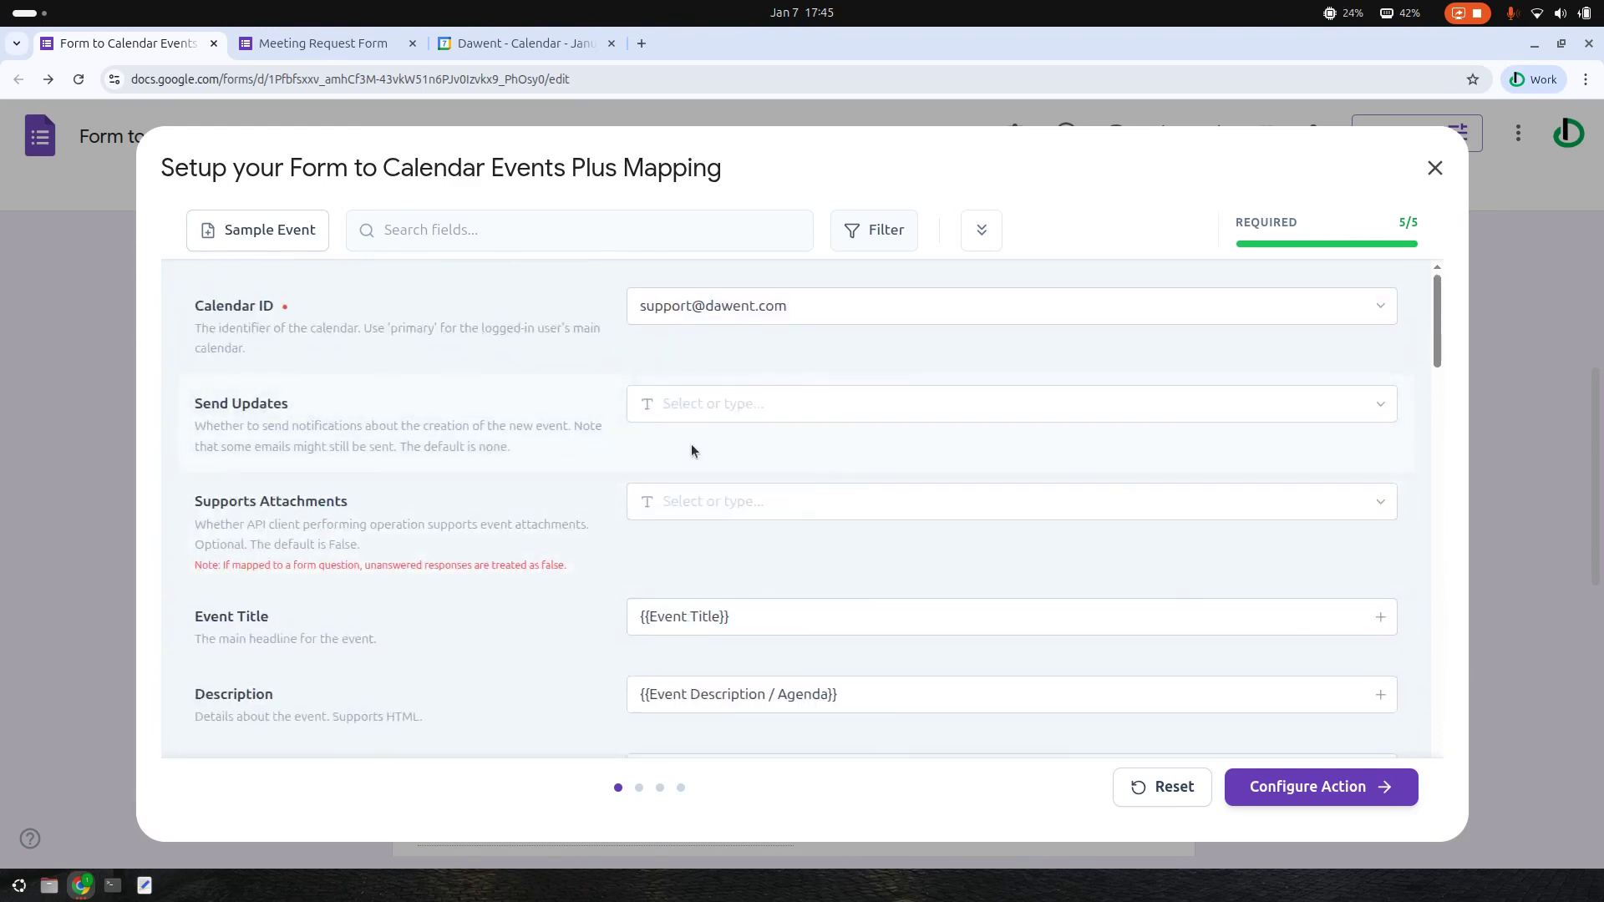
Step: Examine the form questions offered for the Event Title and Description mappings
scroll(702, 448, "down", 2)
scroll(919, 488, "down", 1)
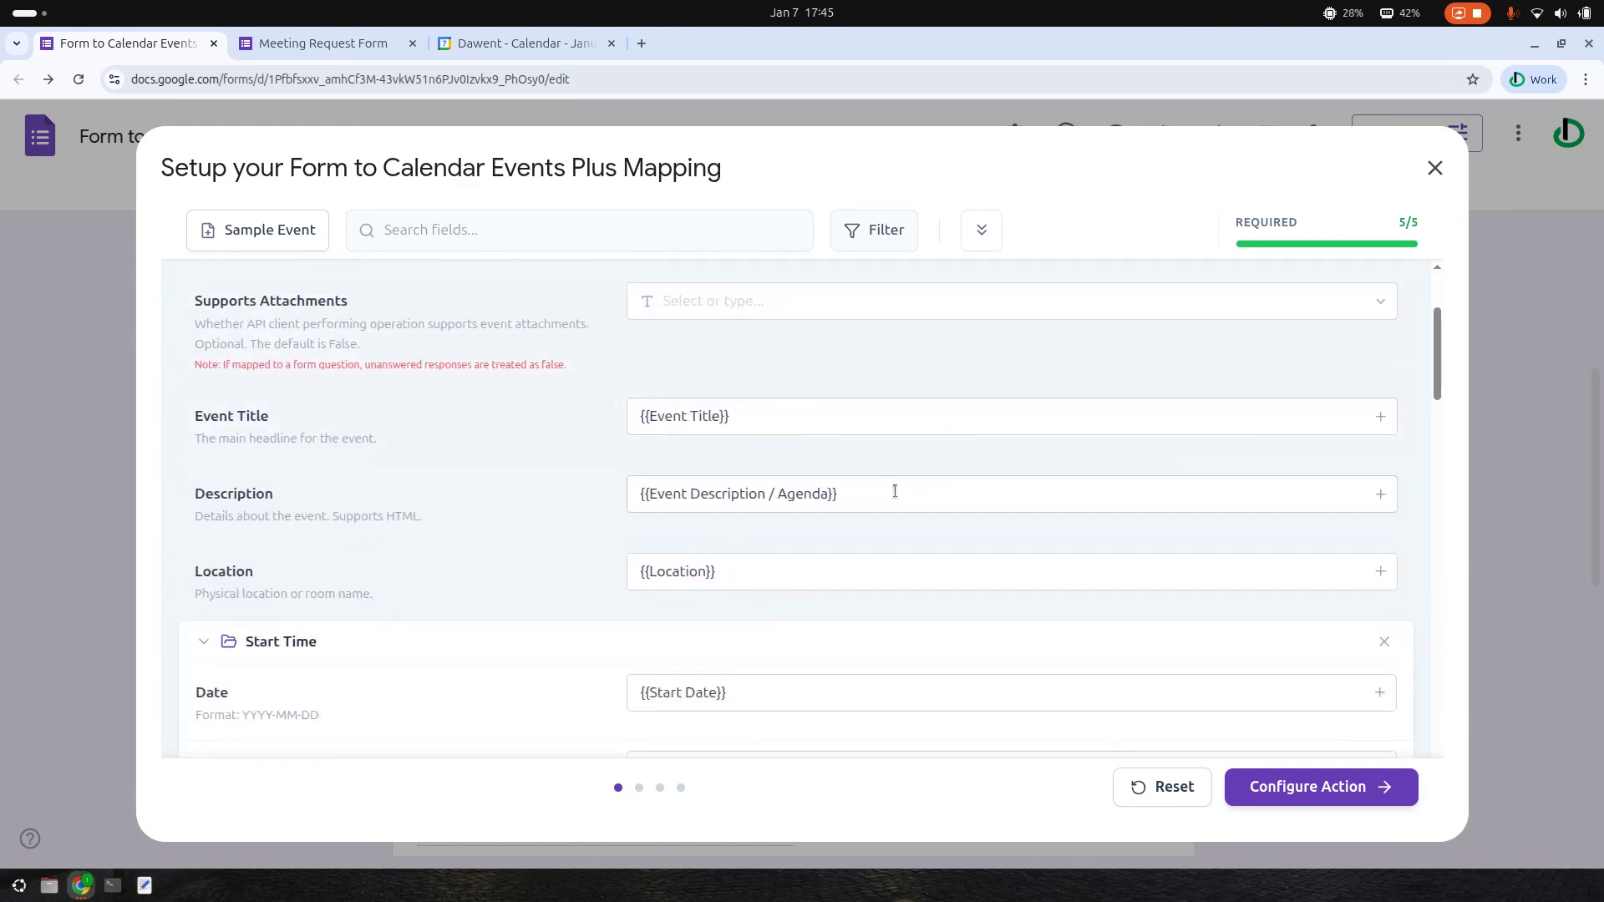
left_click(1379, 416)
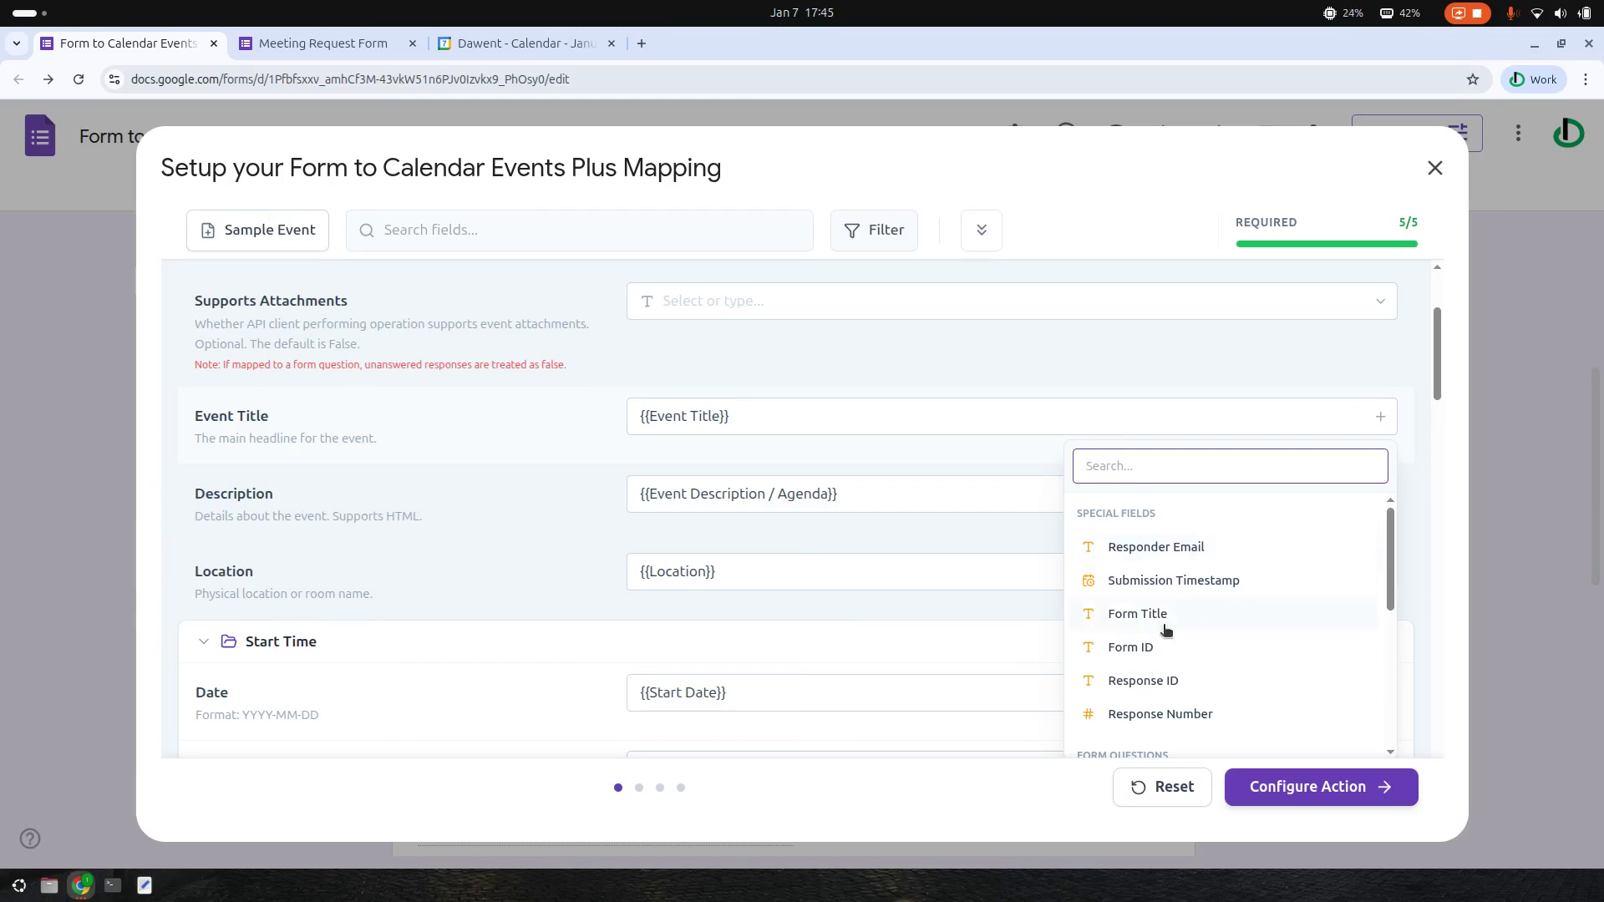
scroll(1163, 552, "down", 1)
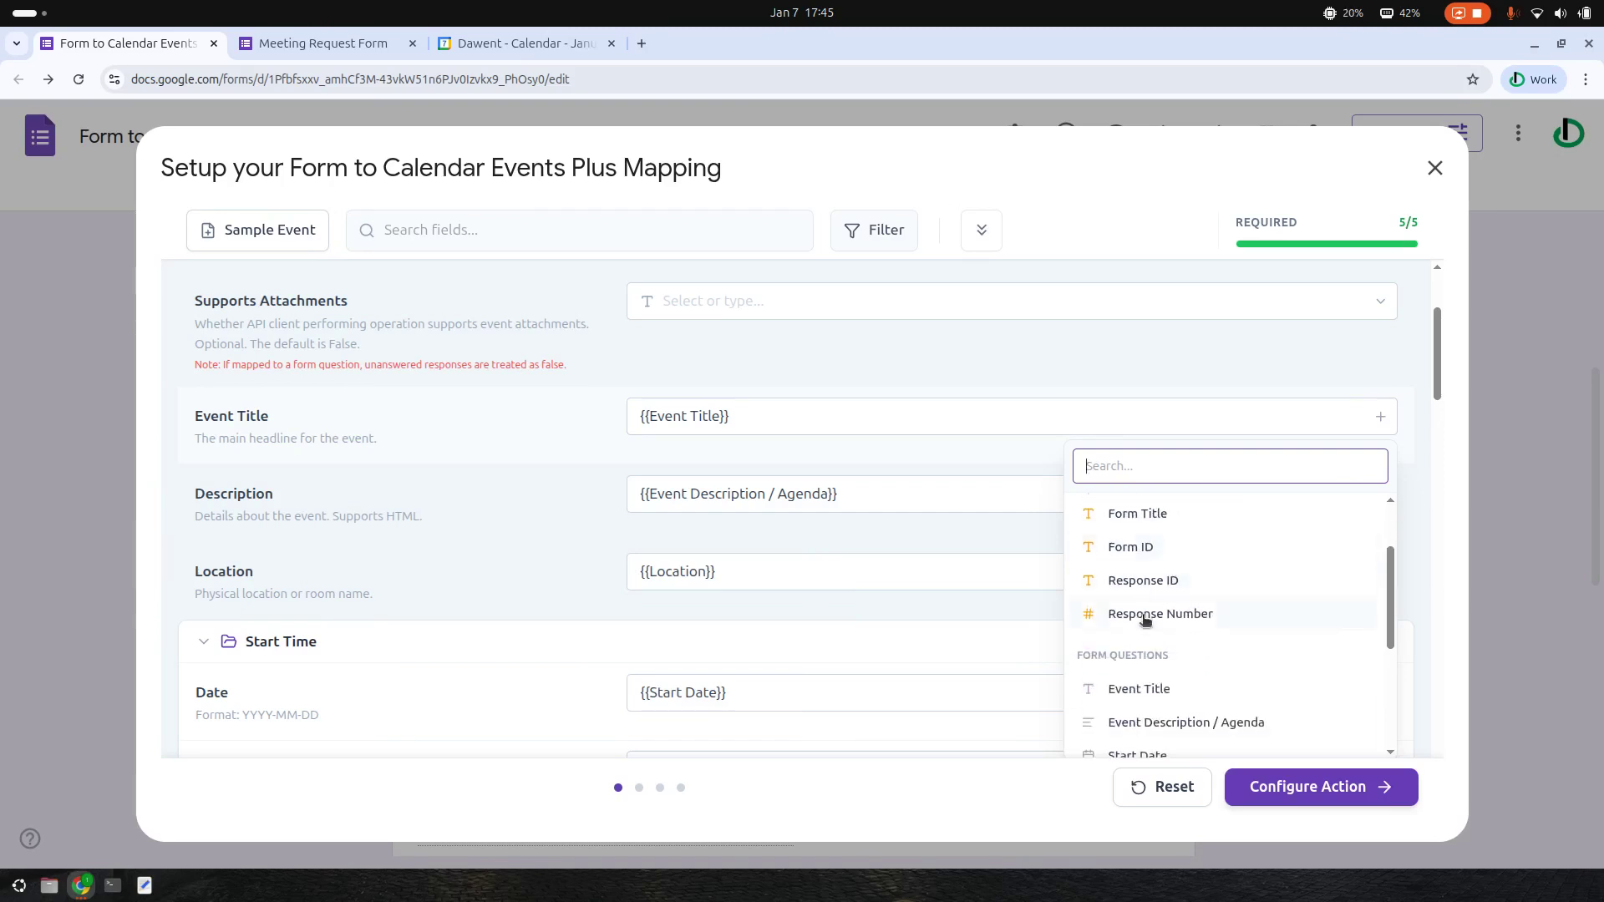
scroll(1169, 685, "down", 1)
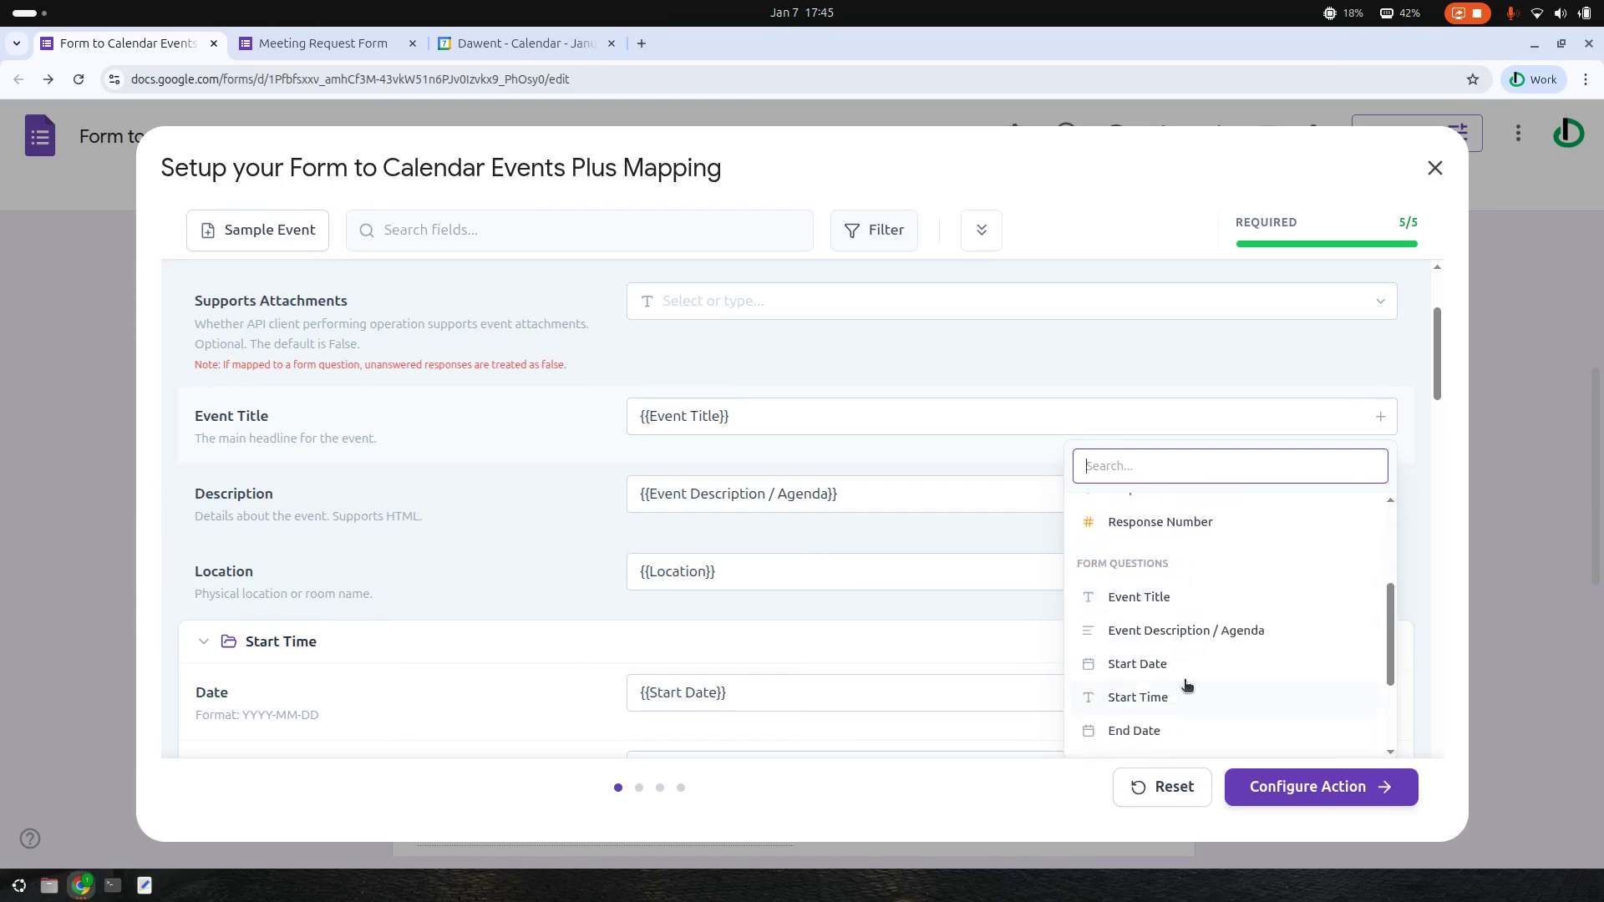
left_click(1152, 591)
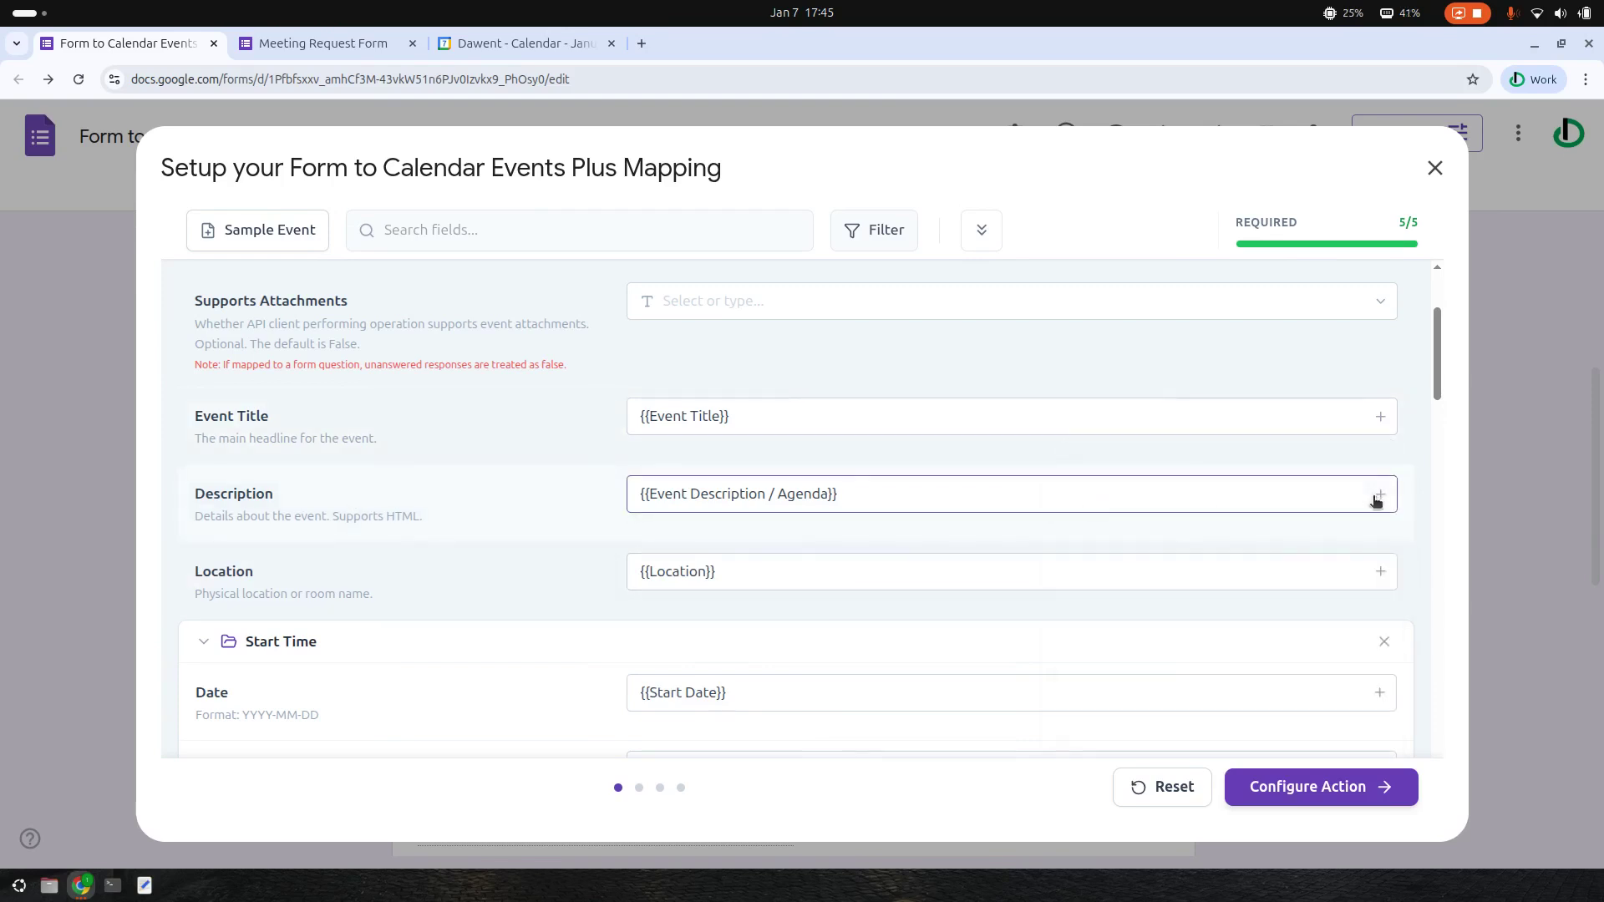
left_click(1379, 493)
scroll(1195, 685, "down", 2)
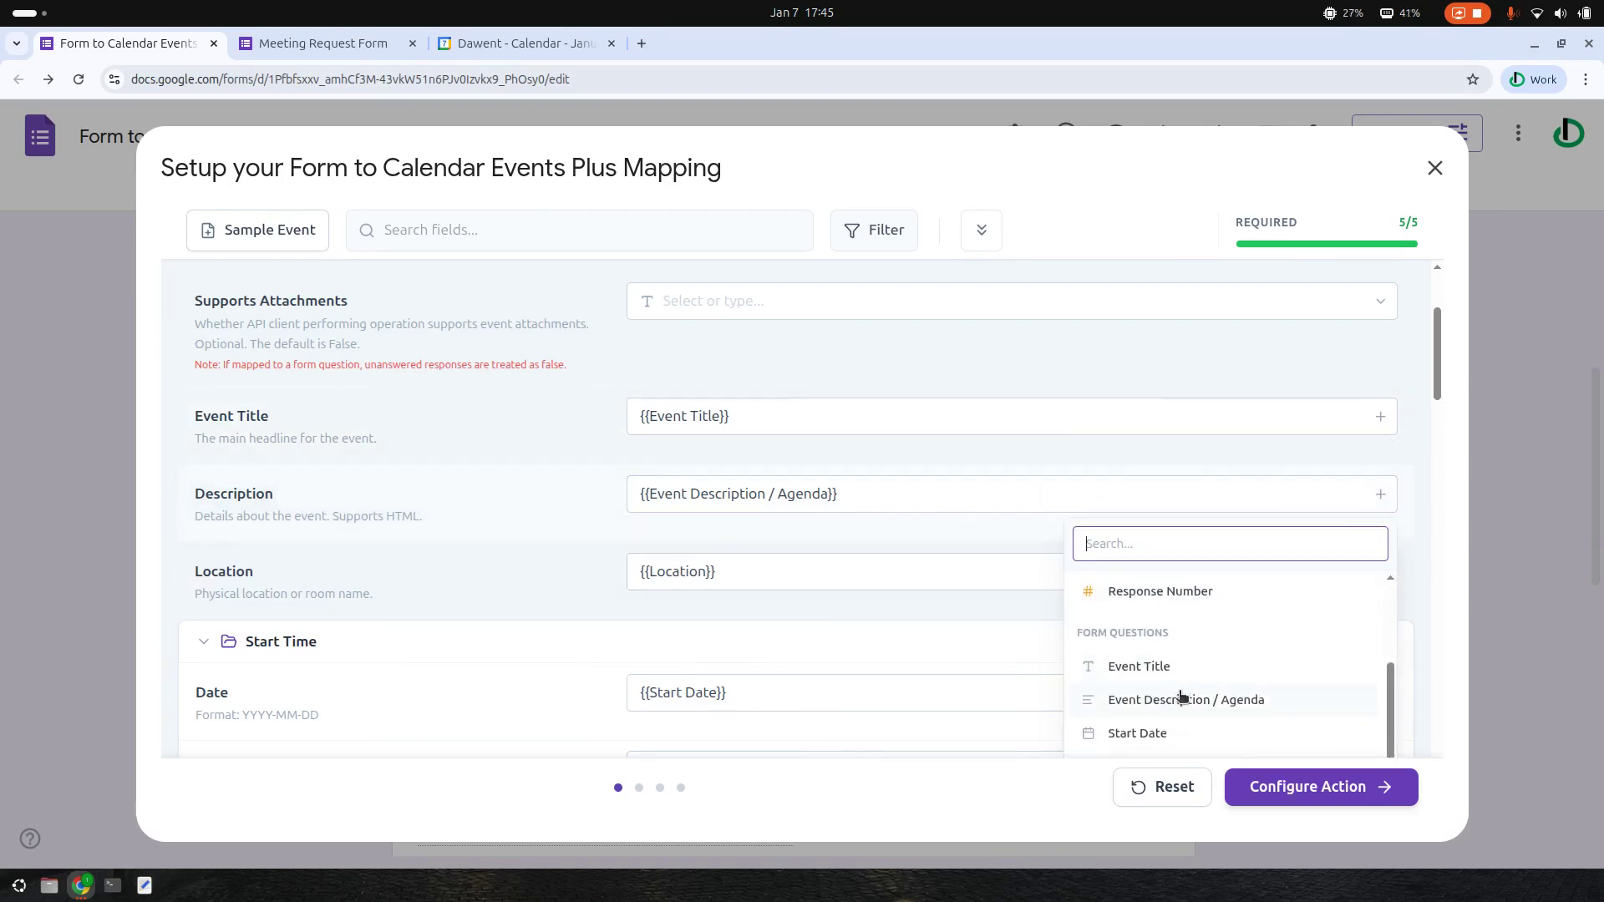
left_click(386, 564)
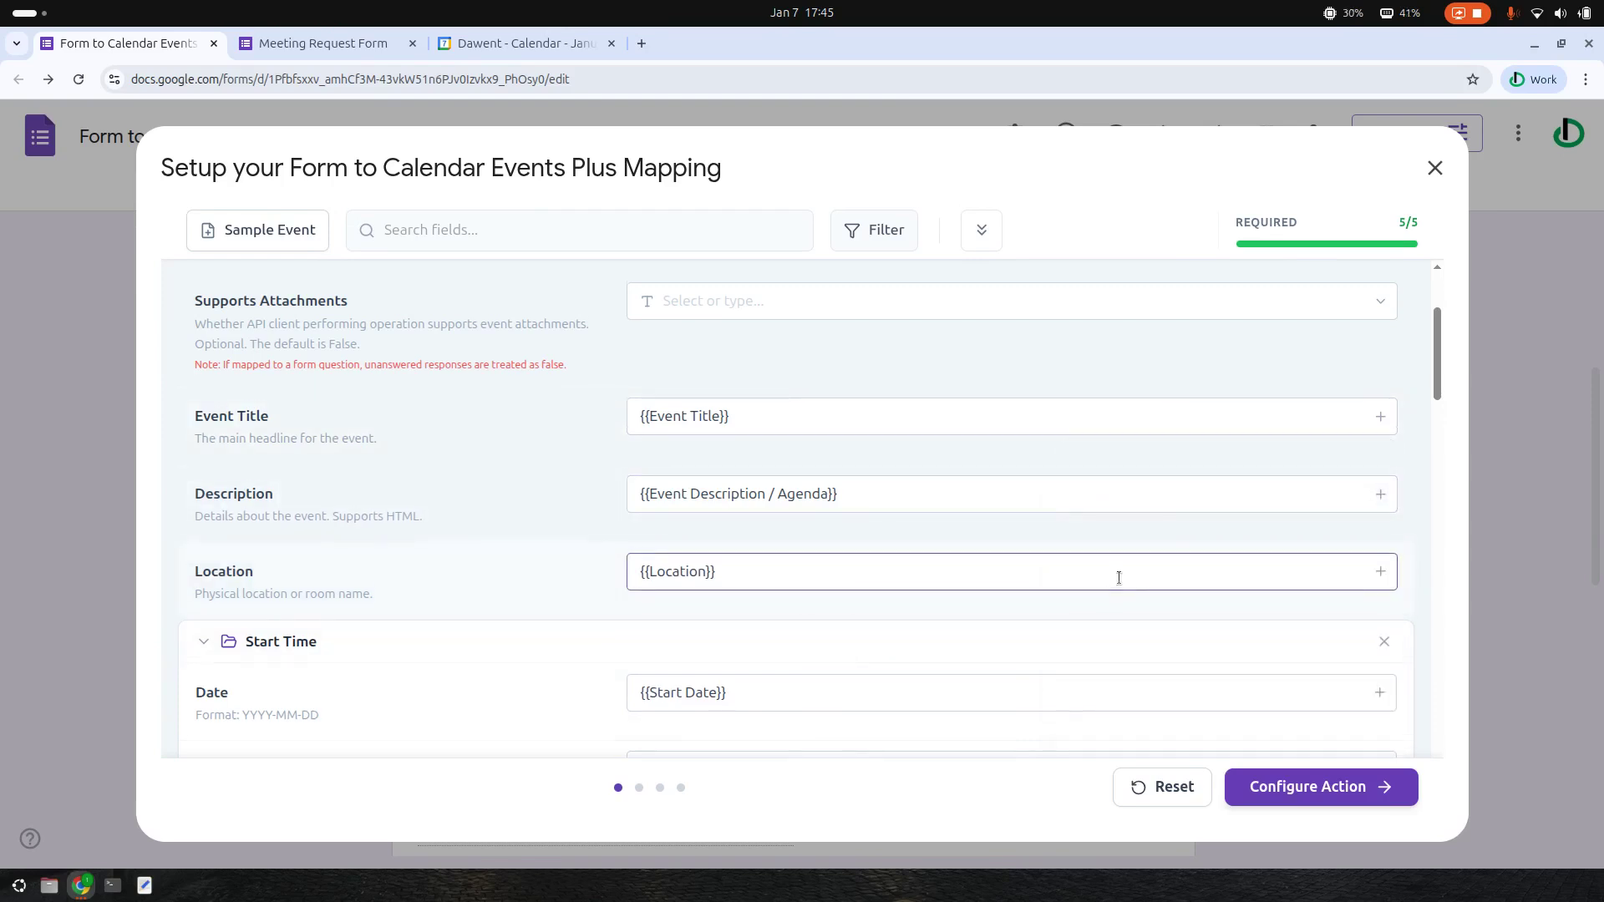
Step: Clear the event's Location mapping and map it to the form's Location question
scroll(1117, 574, "down", 1)
key("ctrl+a")
key("BackSpace")
left_click(1380, 471)
scroll(1226, 643, "down", 1)
scroll(1202, 660, "down", 3)
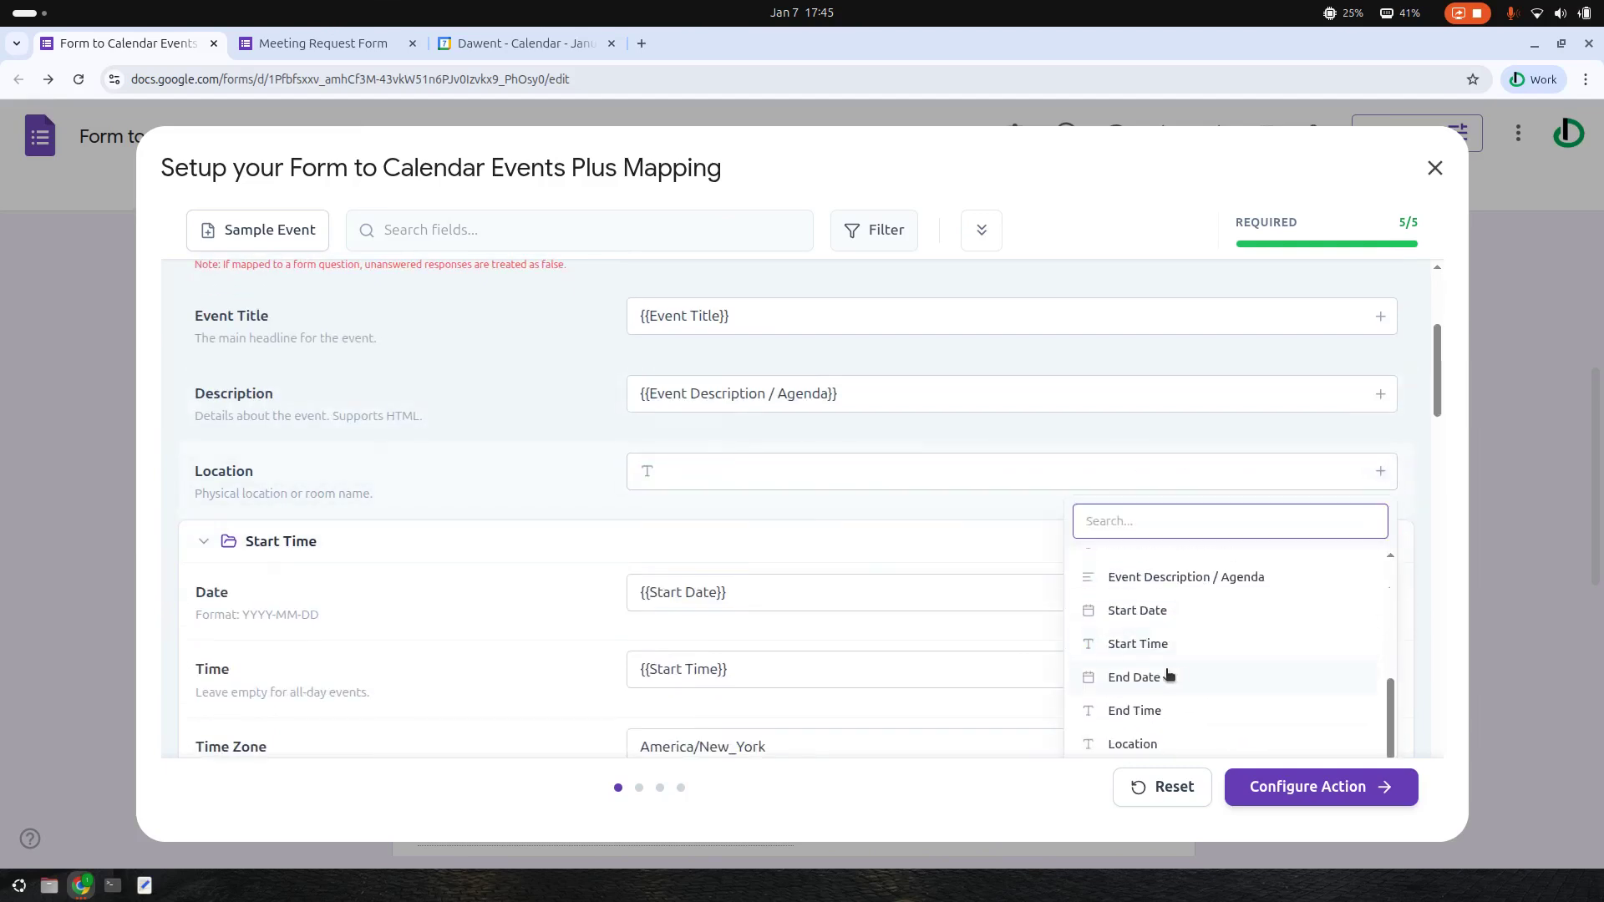
left_click(1136, 743)
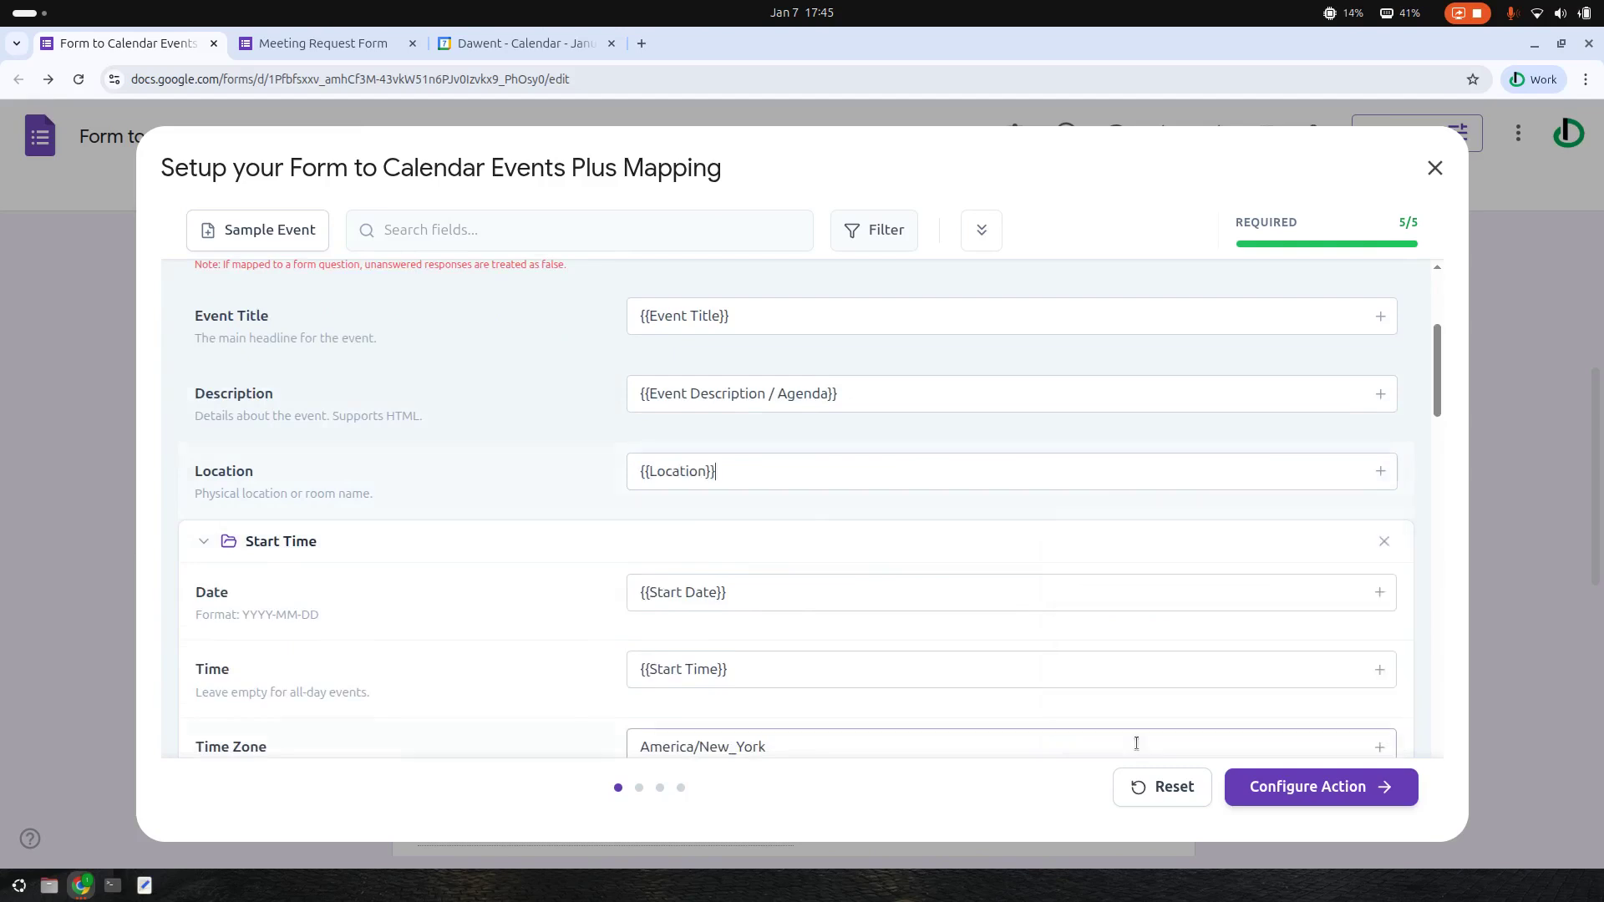
scroll(775, 489, "down", 1)
left_click_drag(758, 394, 508, 366)
left_click(780, 378)
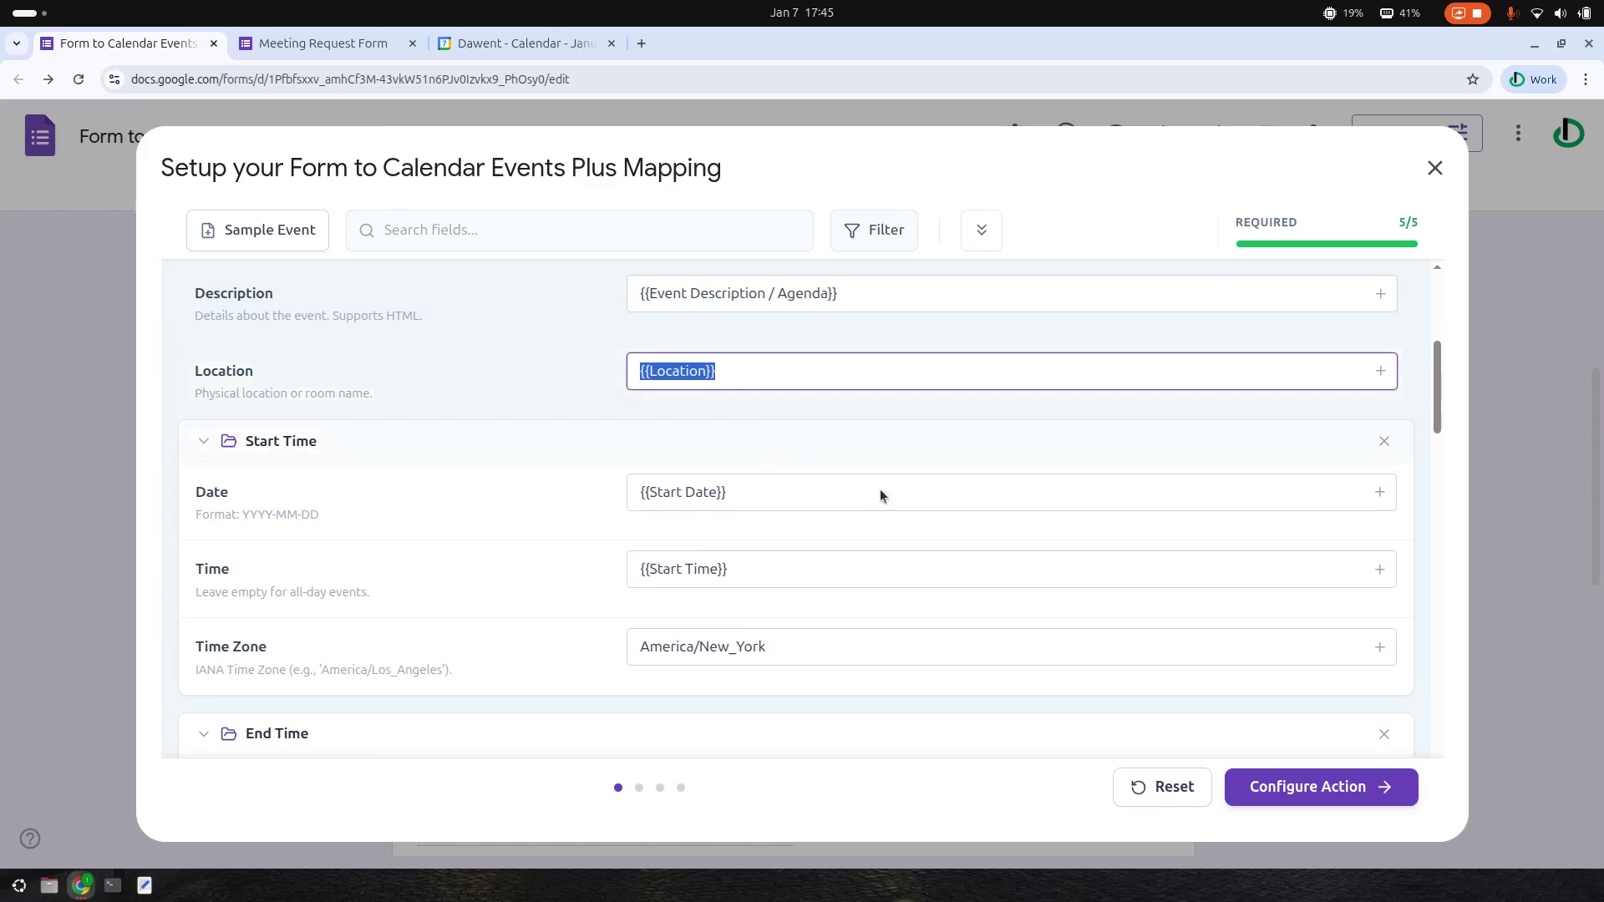
left_click(860, 441)
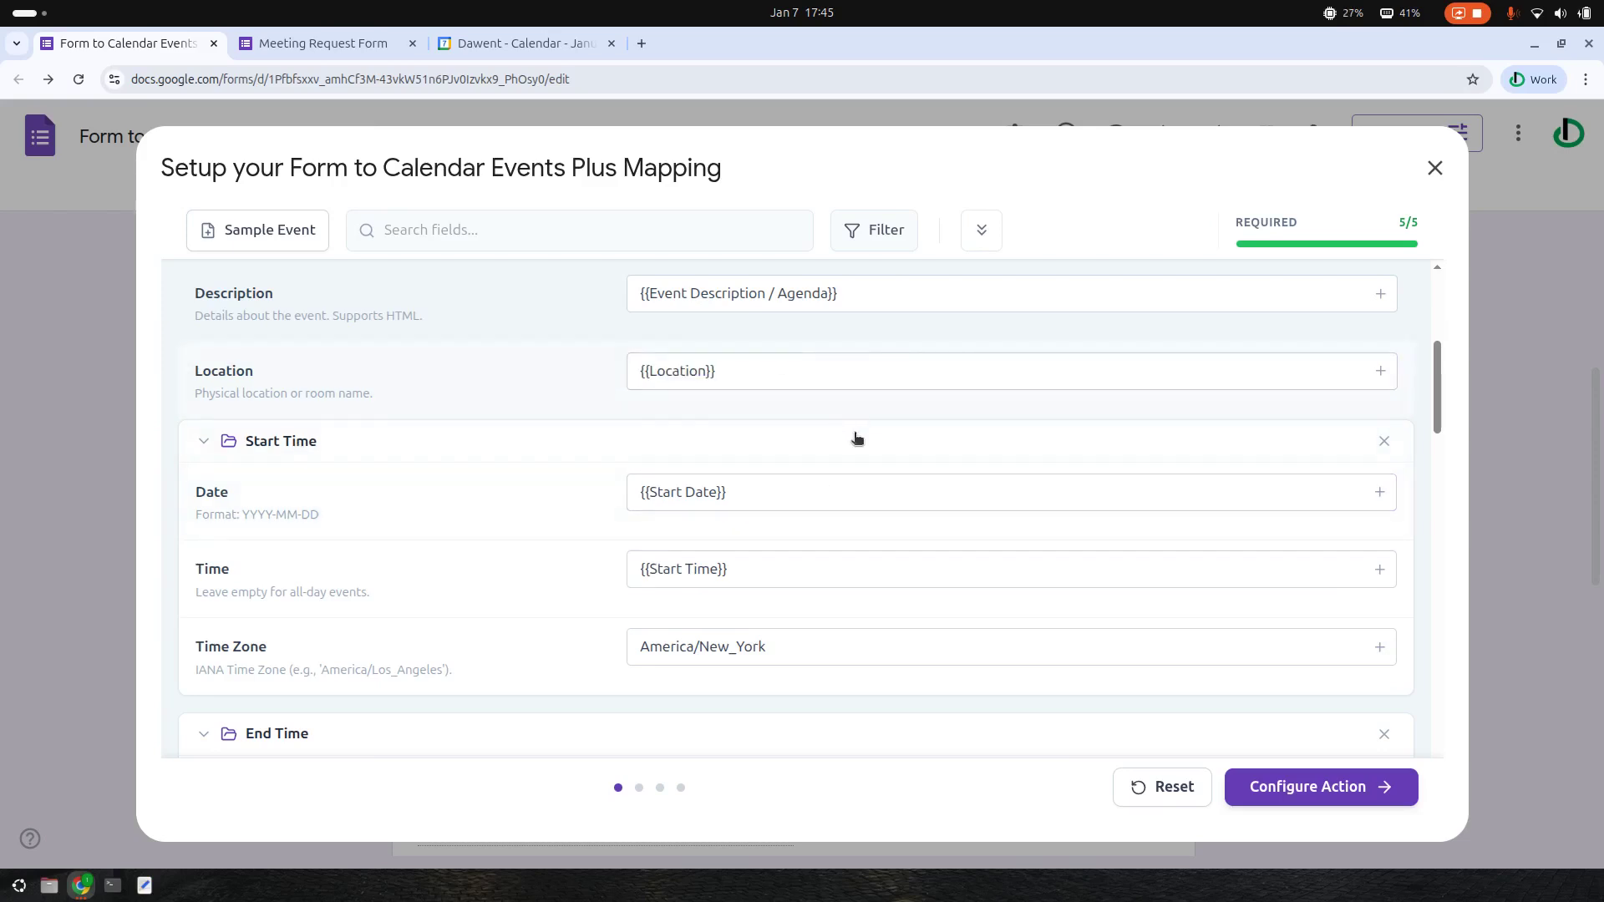
Step: Check the Start Time group's Date, Time and Time Zone mappings, including the form questions offered for its date
scroll(877, 467, "down", 1)
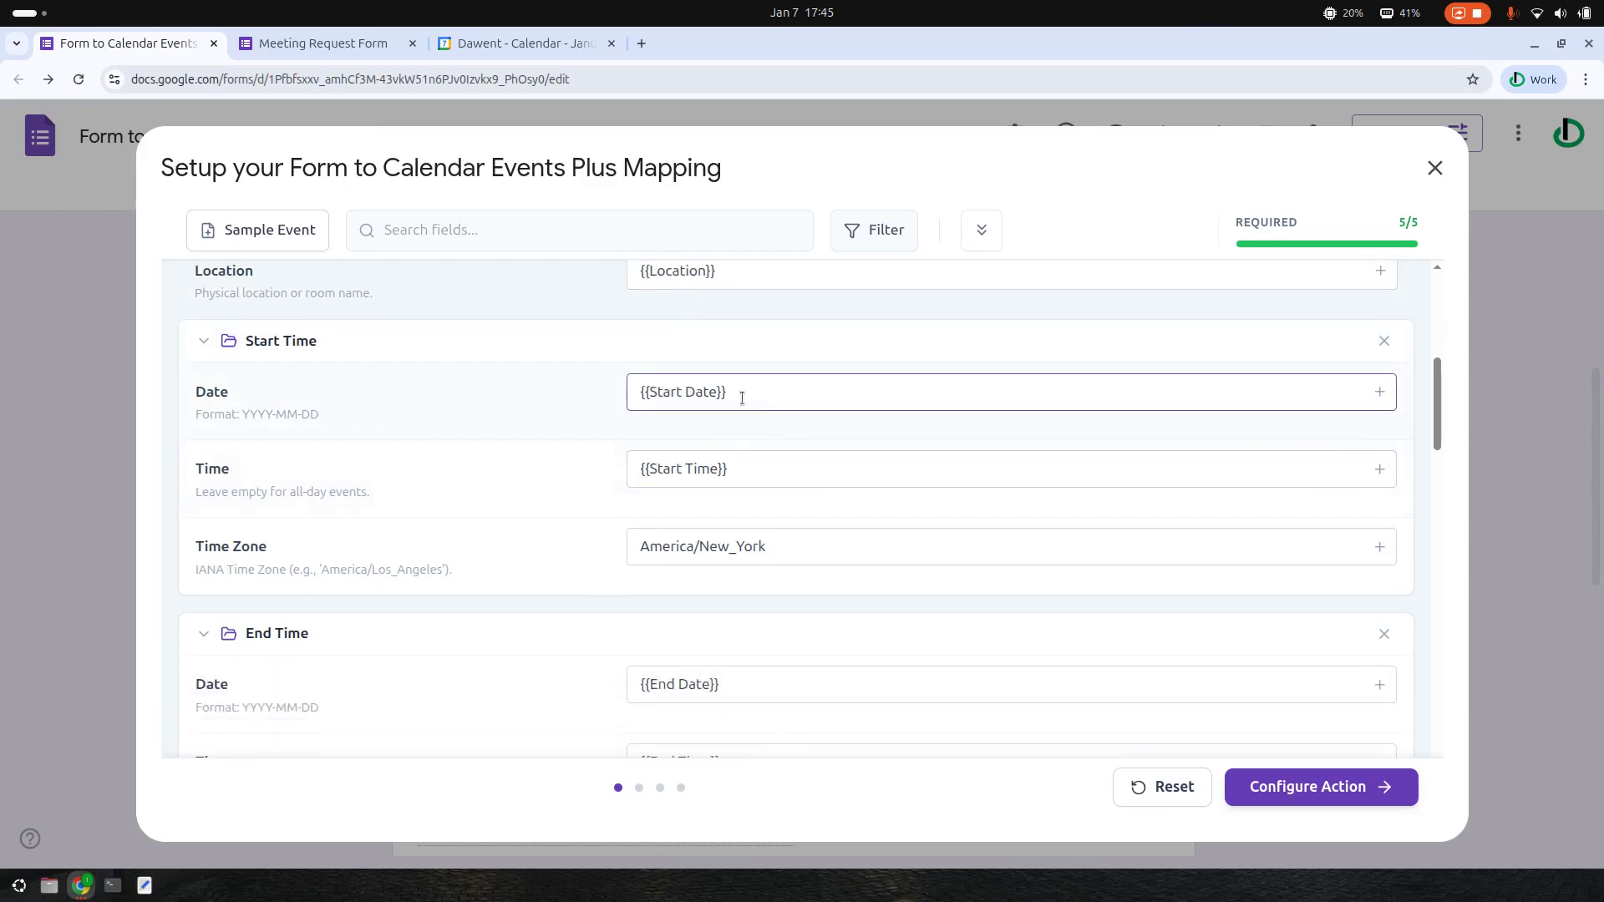
left_click(1379, 391)
scroll(1236, 668, "down", 3)
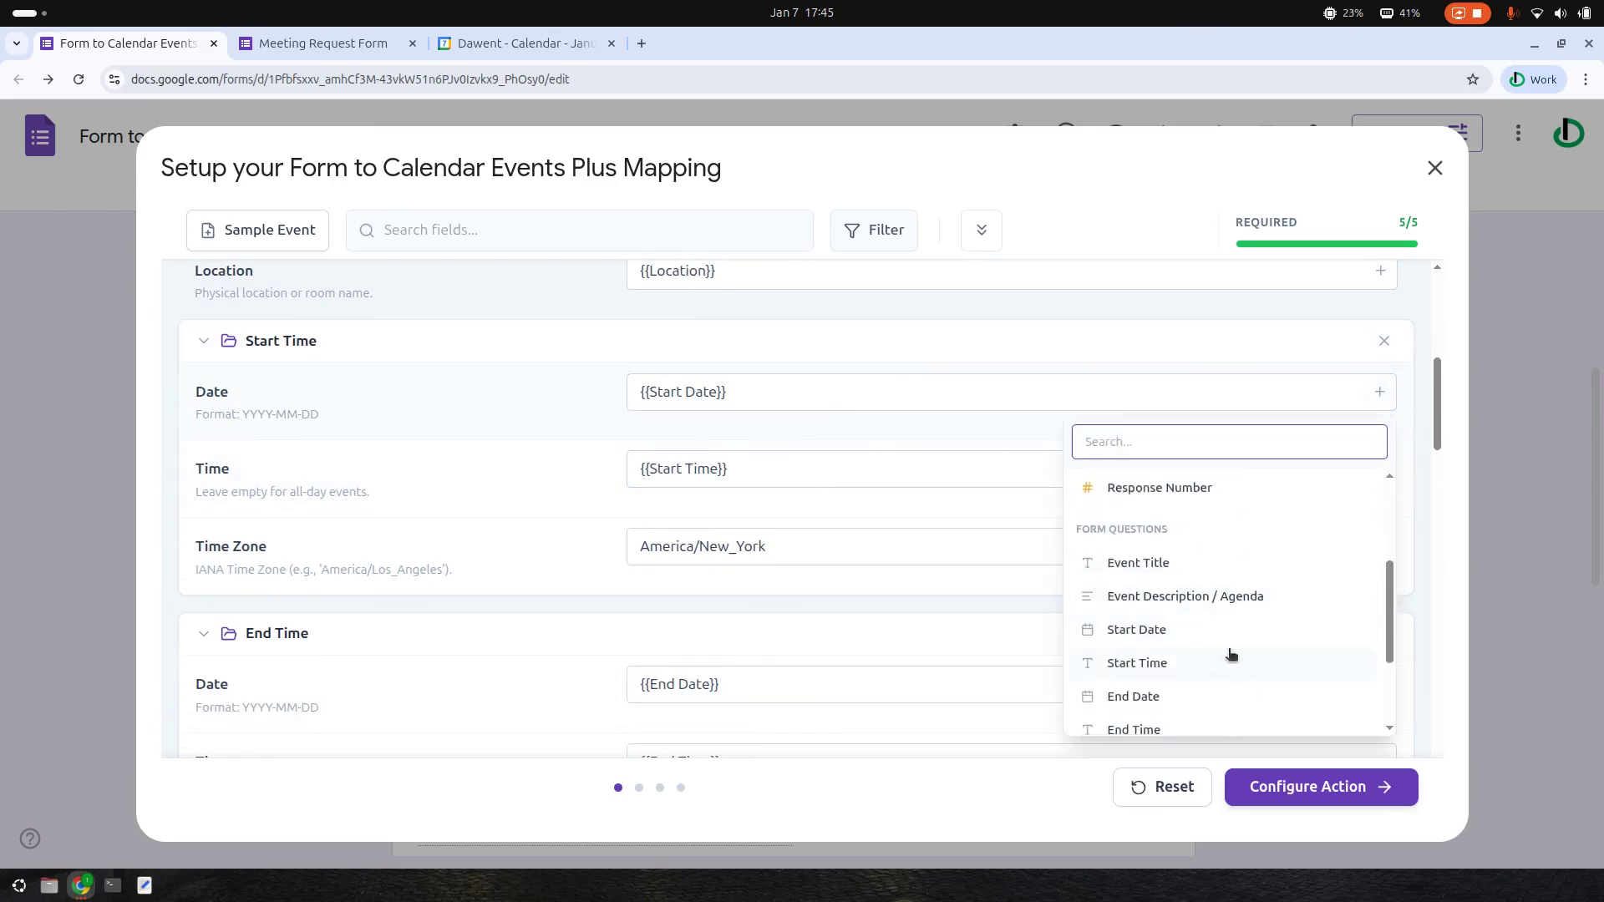
scroll(1153, 589, "down", 1)
left_click(838, 469)
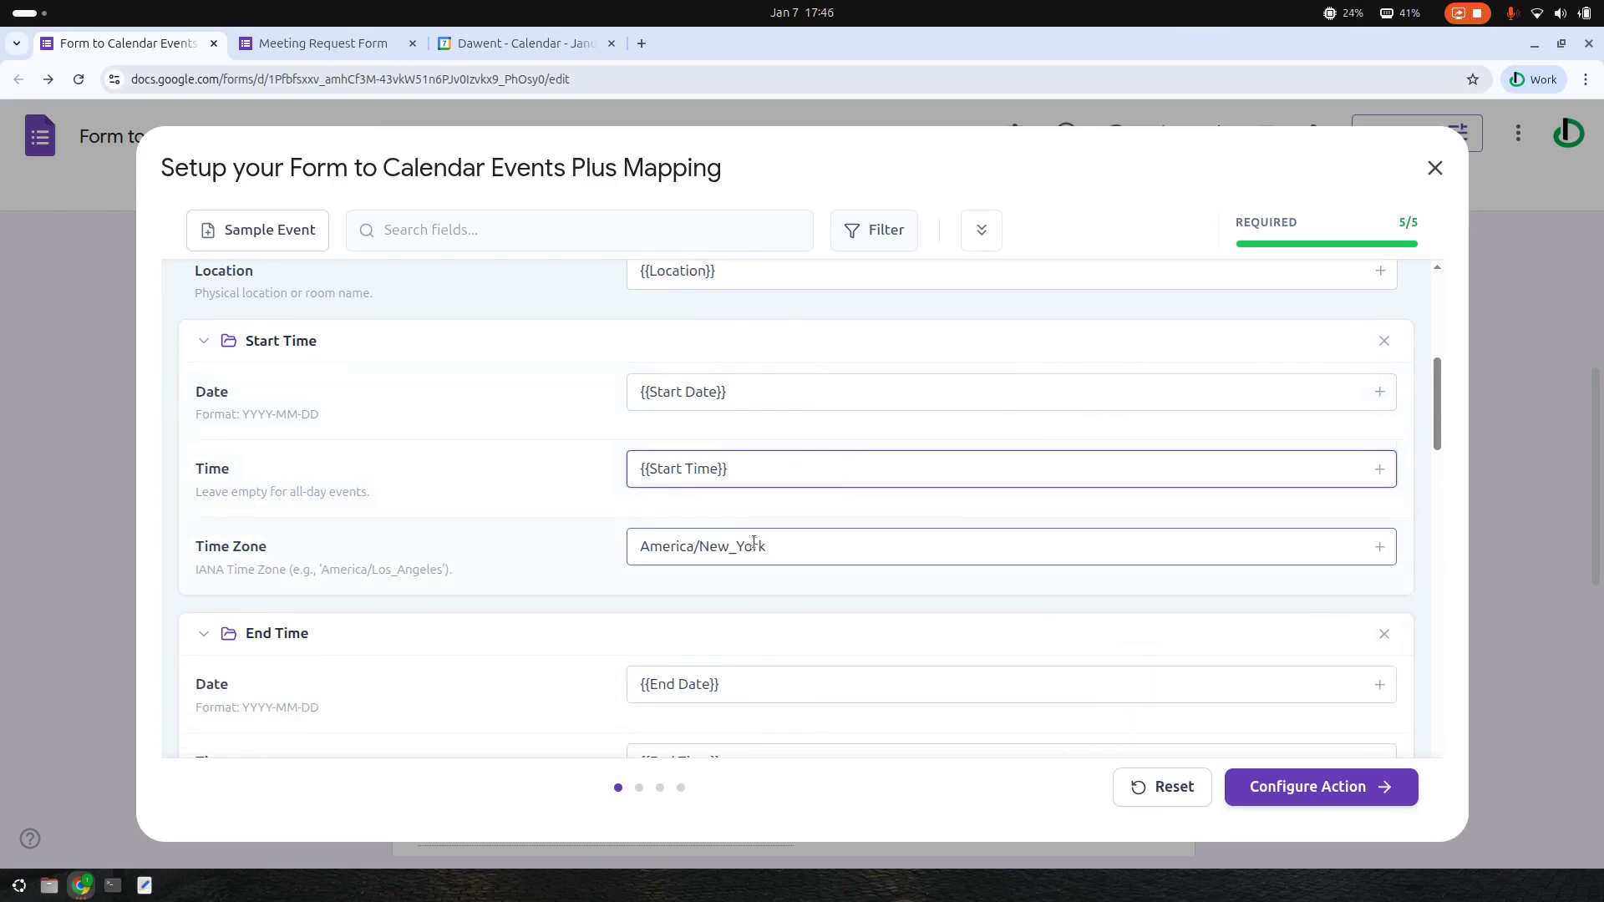
left_click_drag(783, 548, 435, 589)
left_click(434, 553)
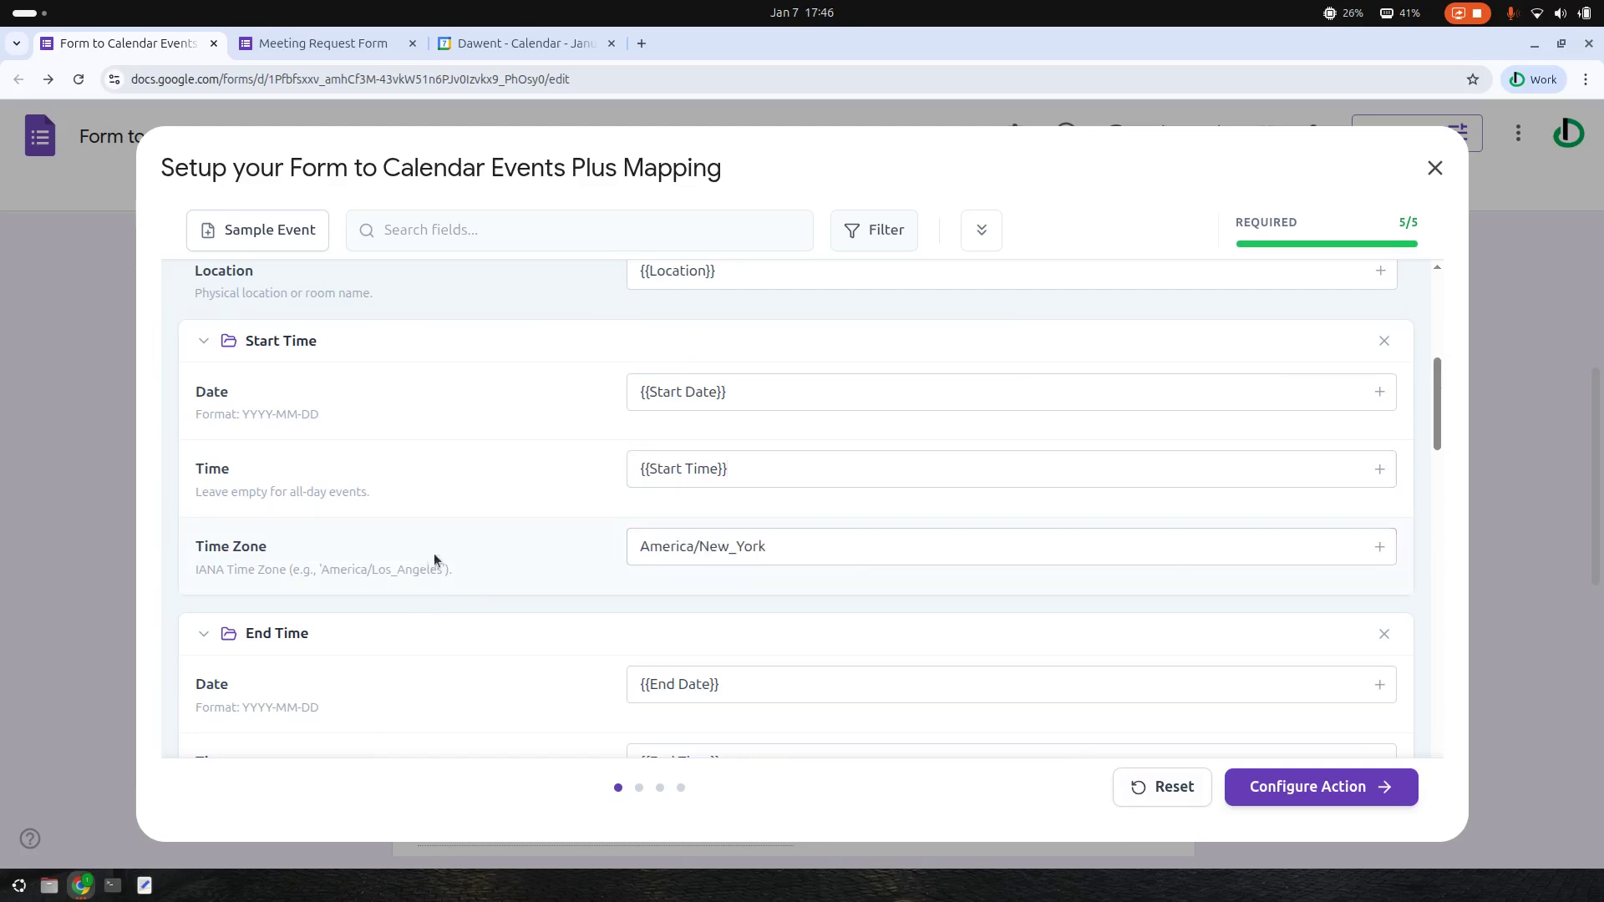
Step: Check the End Time group's mappings and the form questions offered for its date
scroll(888, 562, "down", 2)
left_click(724, 497)
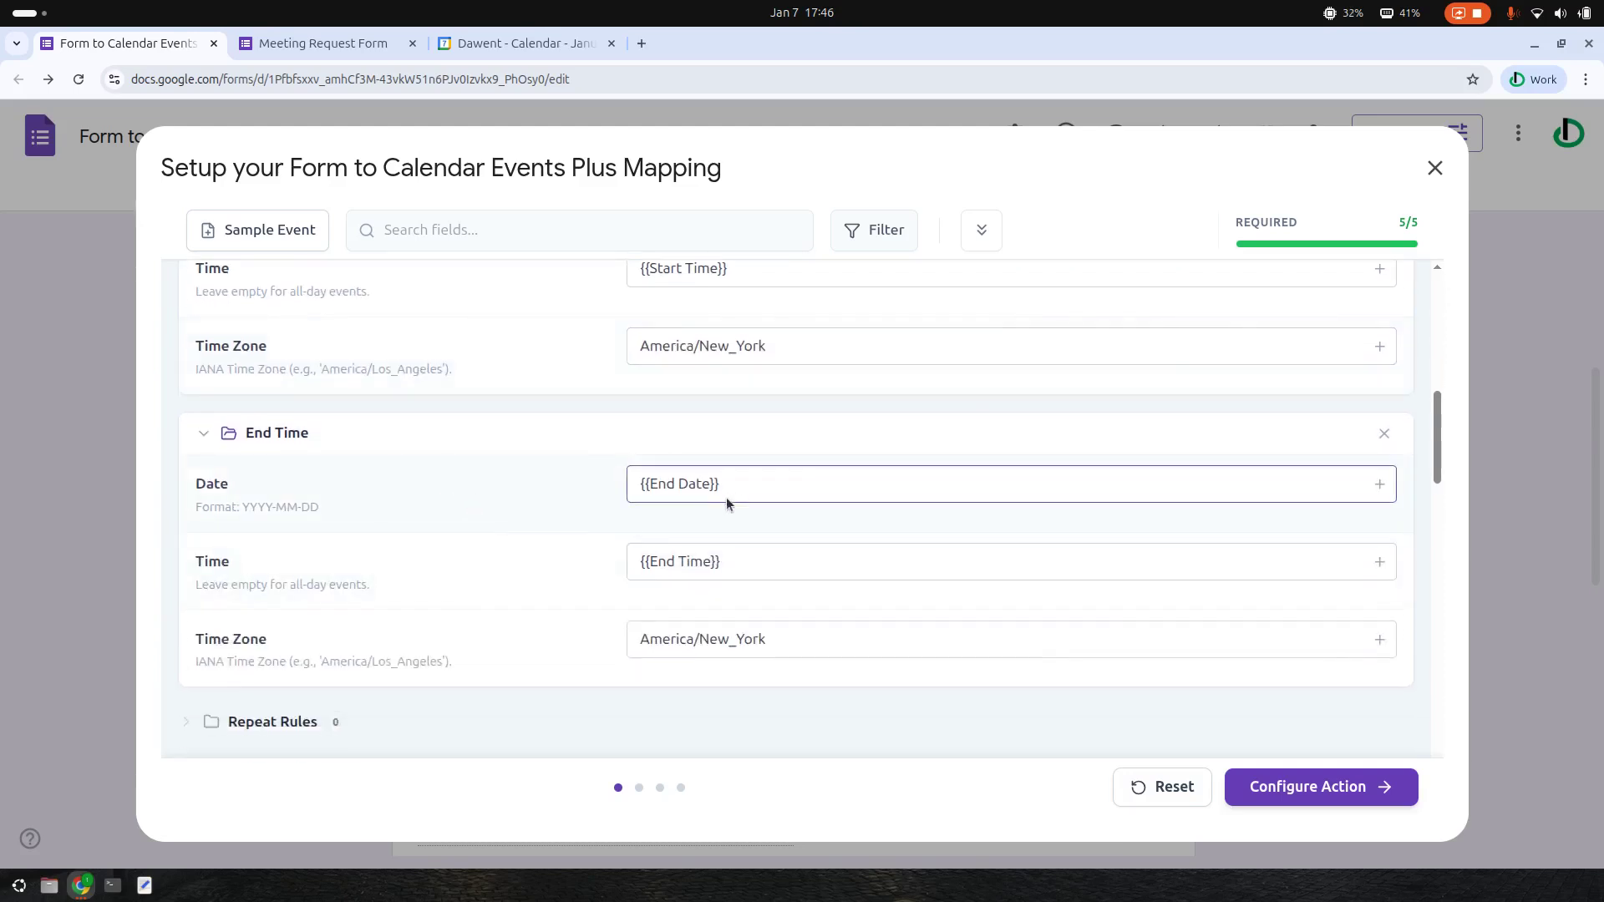
left_click(1380, 486)
scroll(1263, 668, "down", 3)
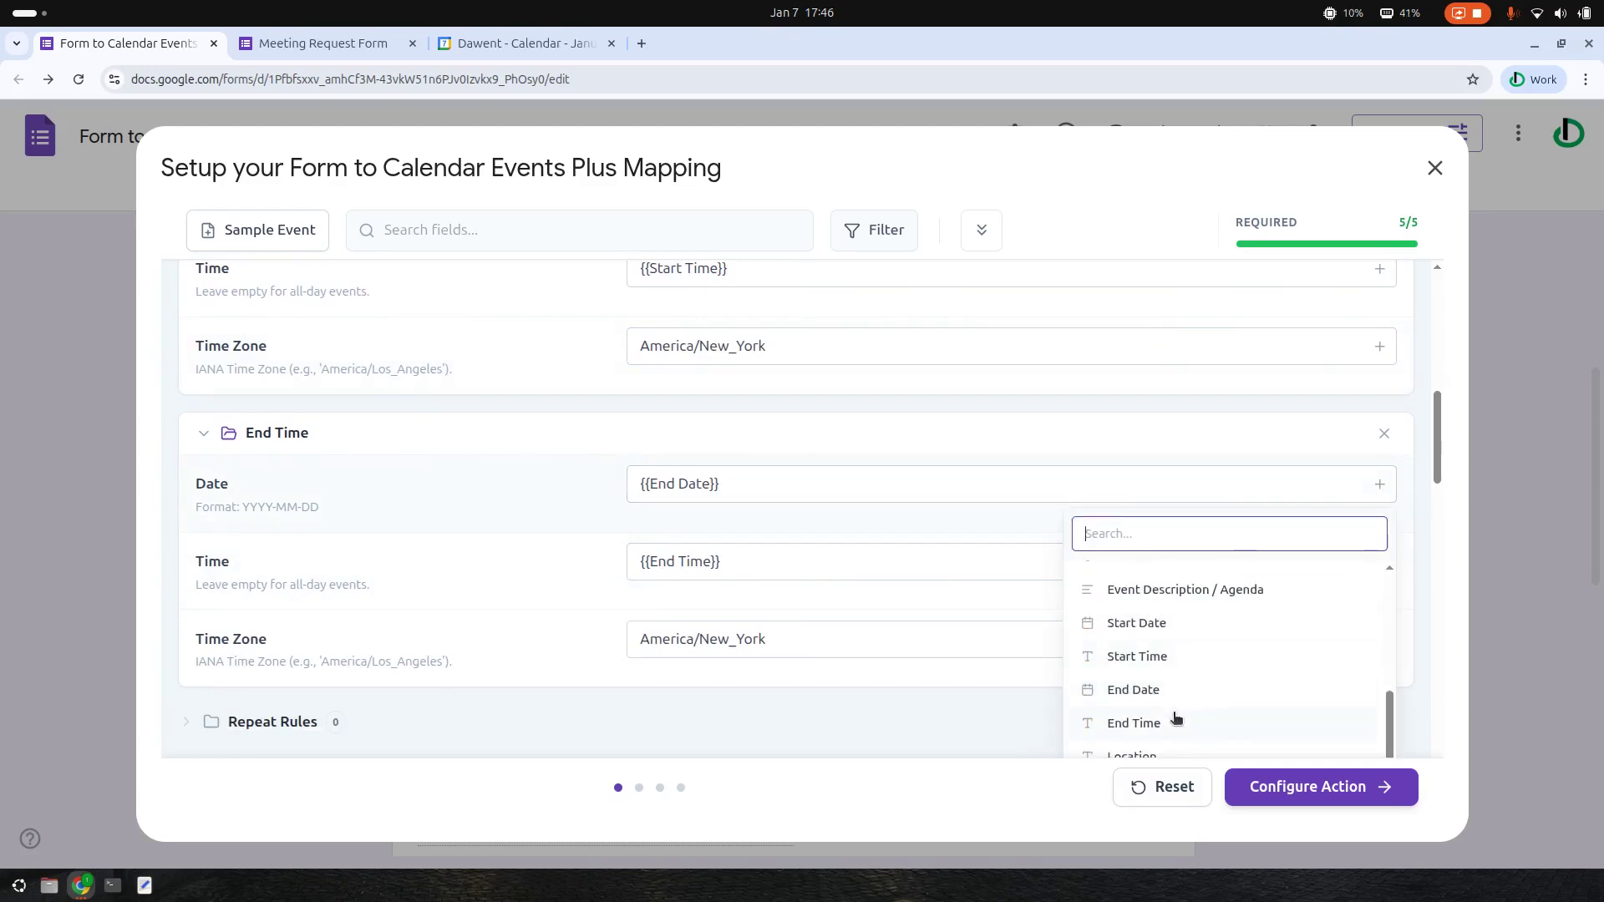
left_click(553, 598)
Step: Inspect the Guest List attendees and the form questions offered for the first attendee's email address
scroll(725, 569, "down", 4)
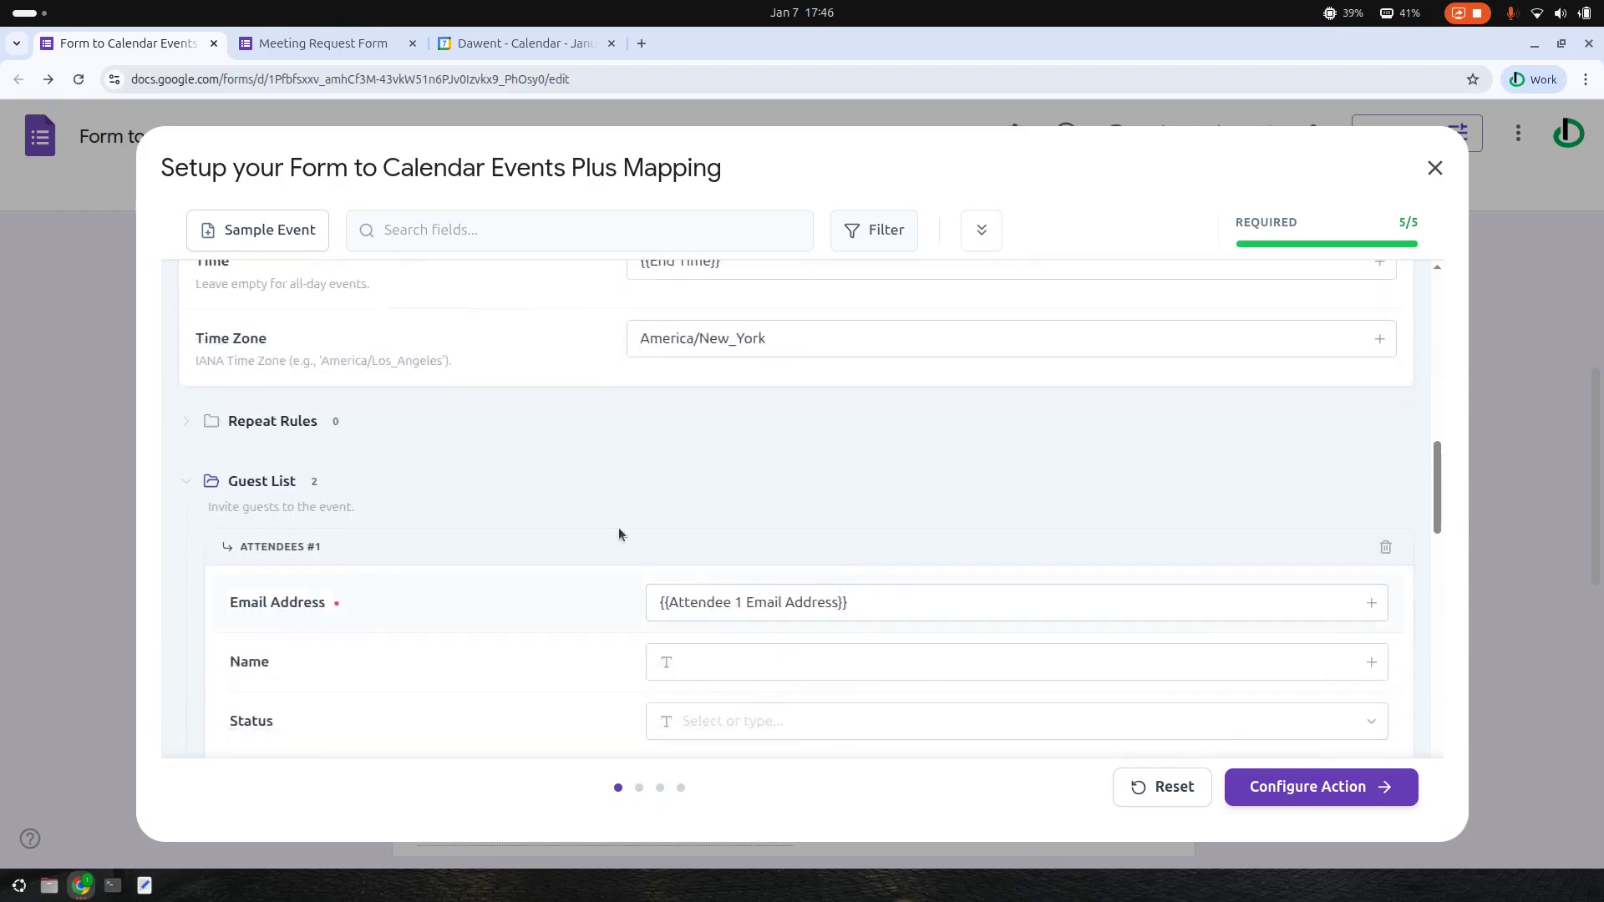
scroll(994, 538, "down", 1)
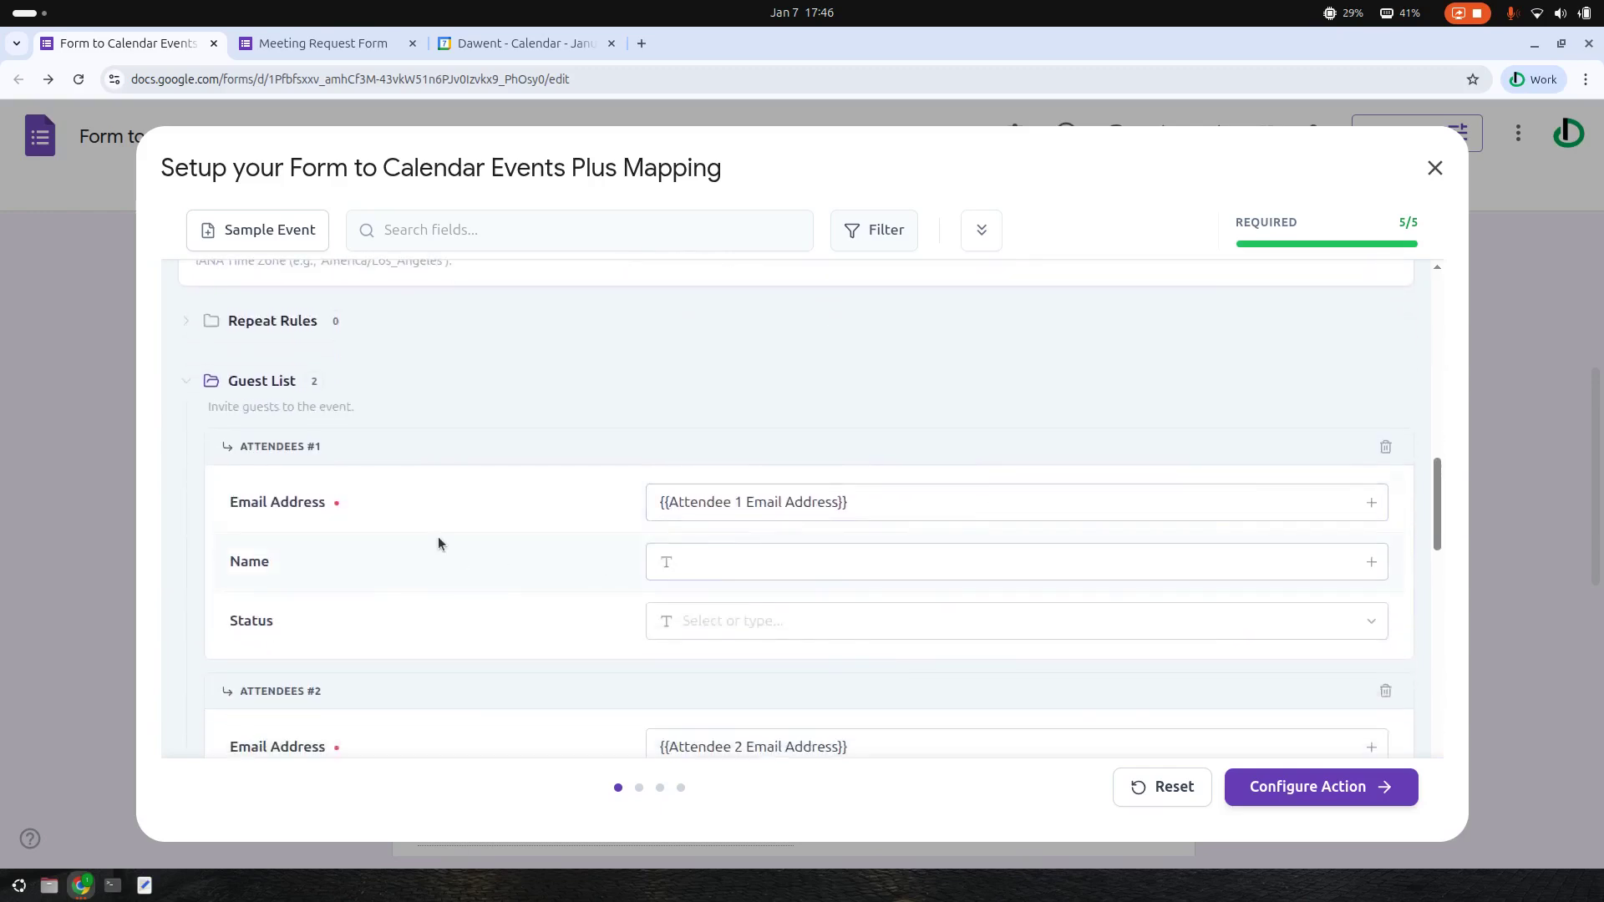
scroll(843, 522, "down", 2)
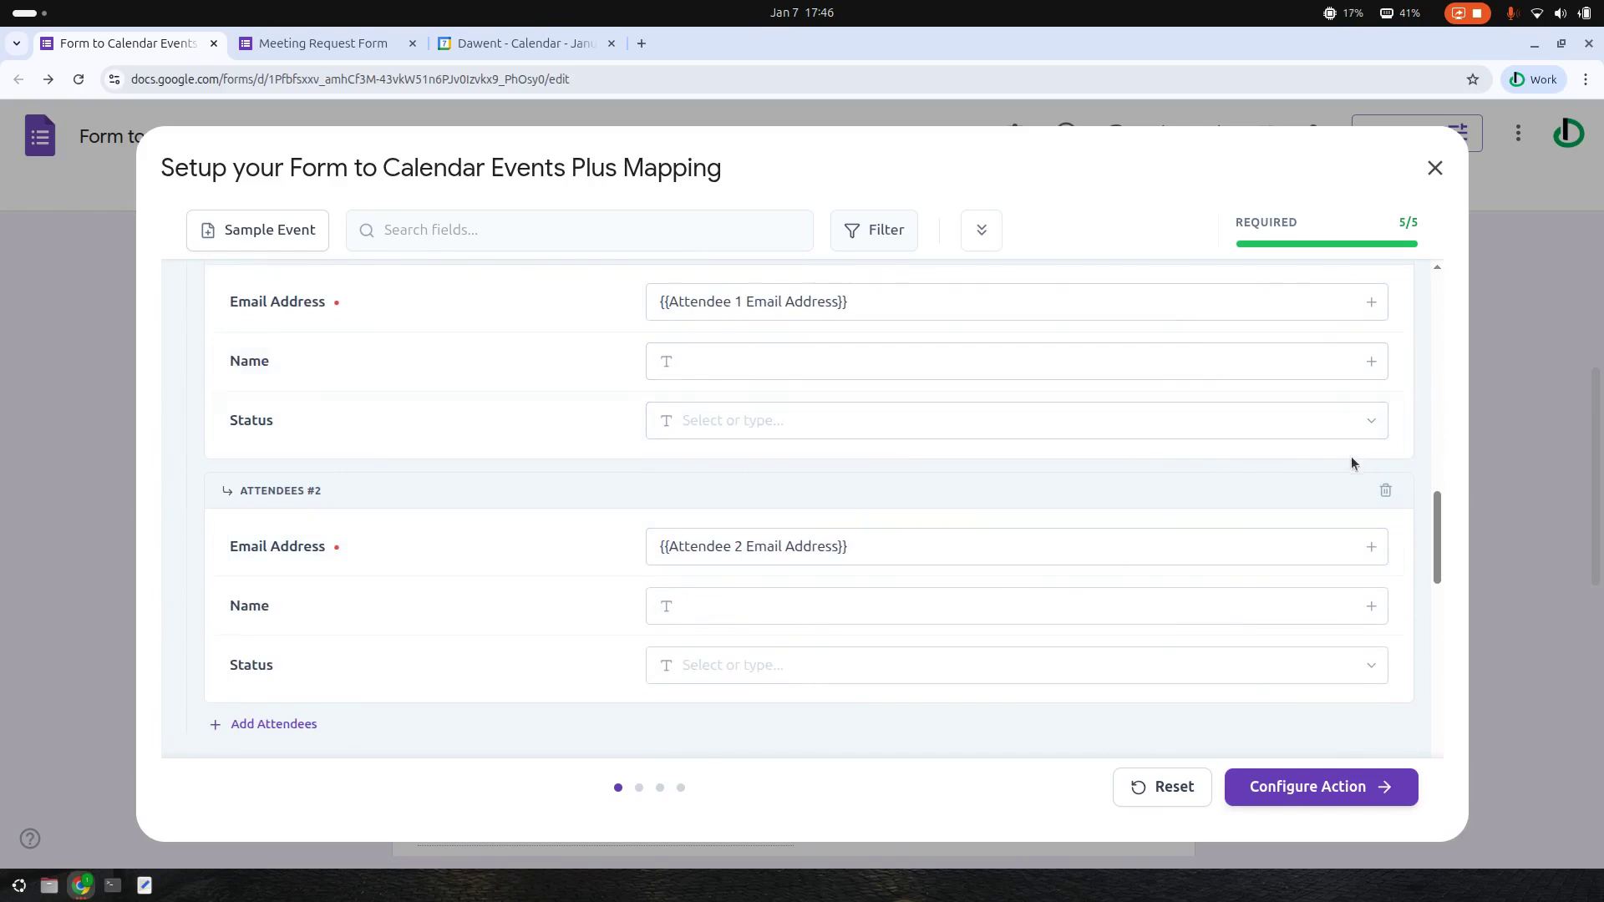
scroll(1351, 456, "up", 1)
left_click(1369, 404)
scroll(1249, 639, "down", 5)
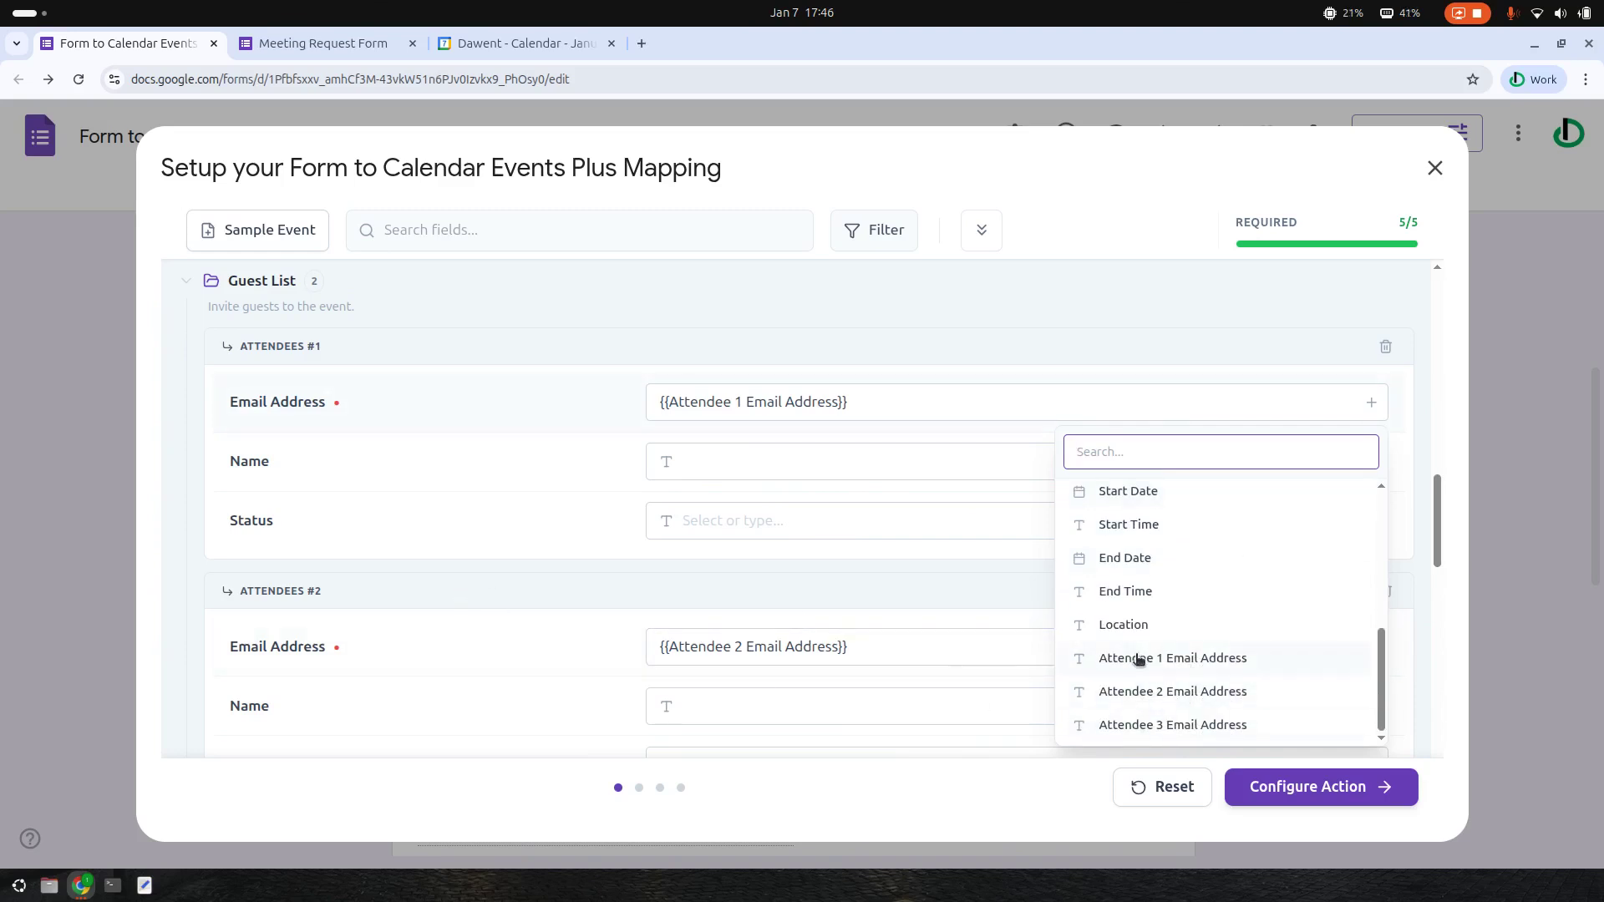
left_click(498, 543)
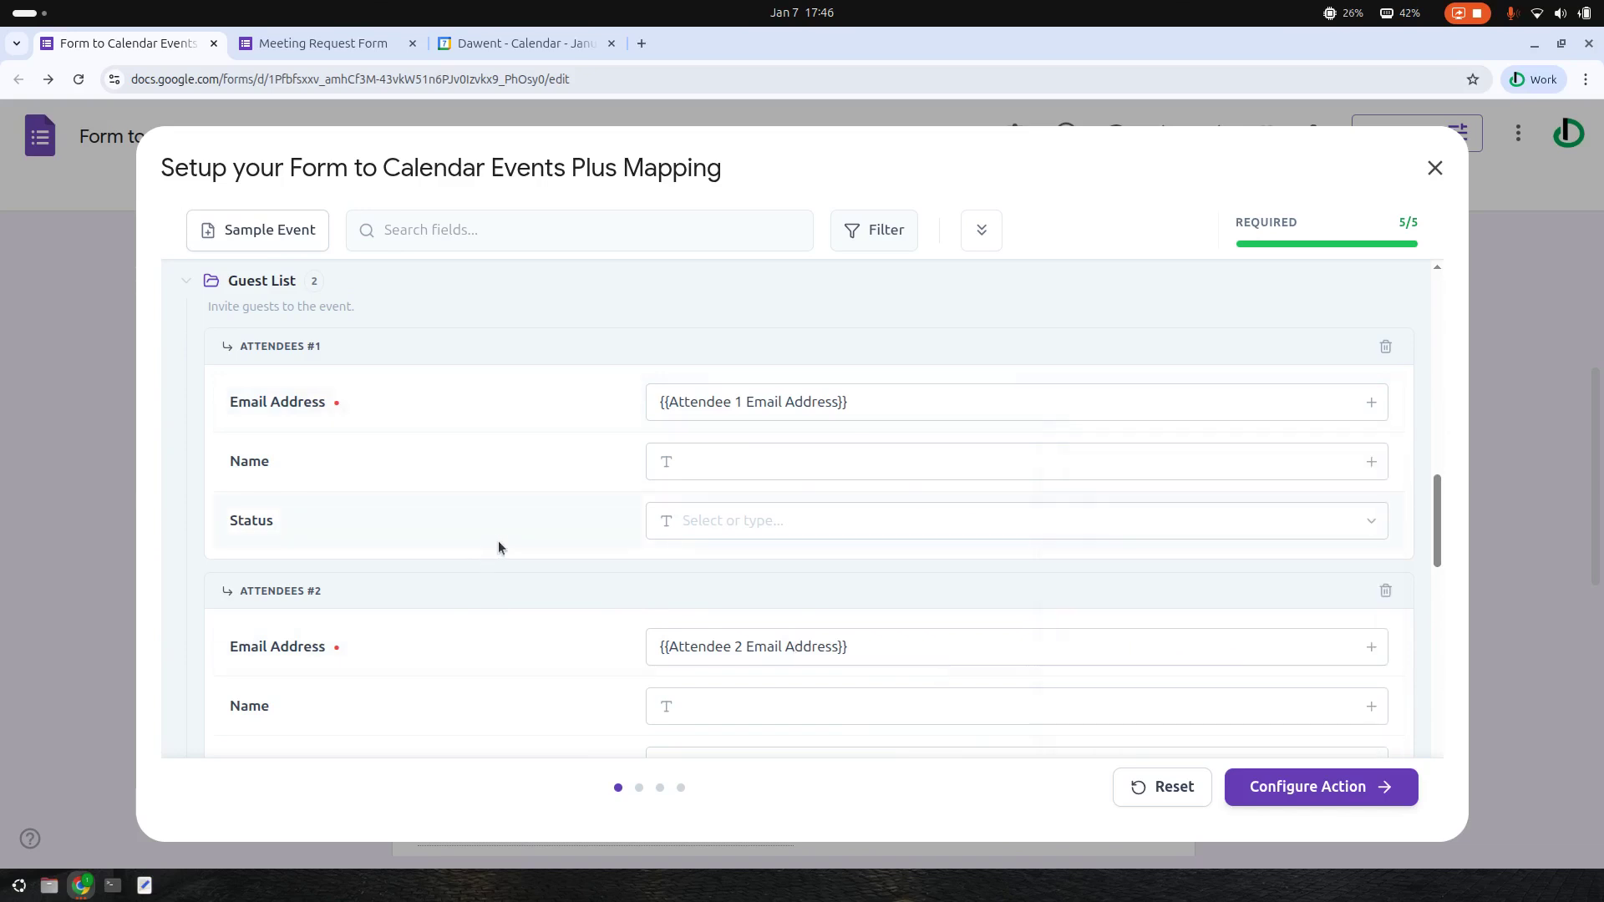
Step: Add a third attendee to the Guest List and map its email address to the form's Attendee 3 Email Address question
scroll(683, 583, "down", 3)
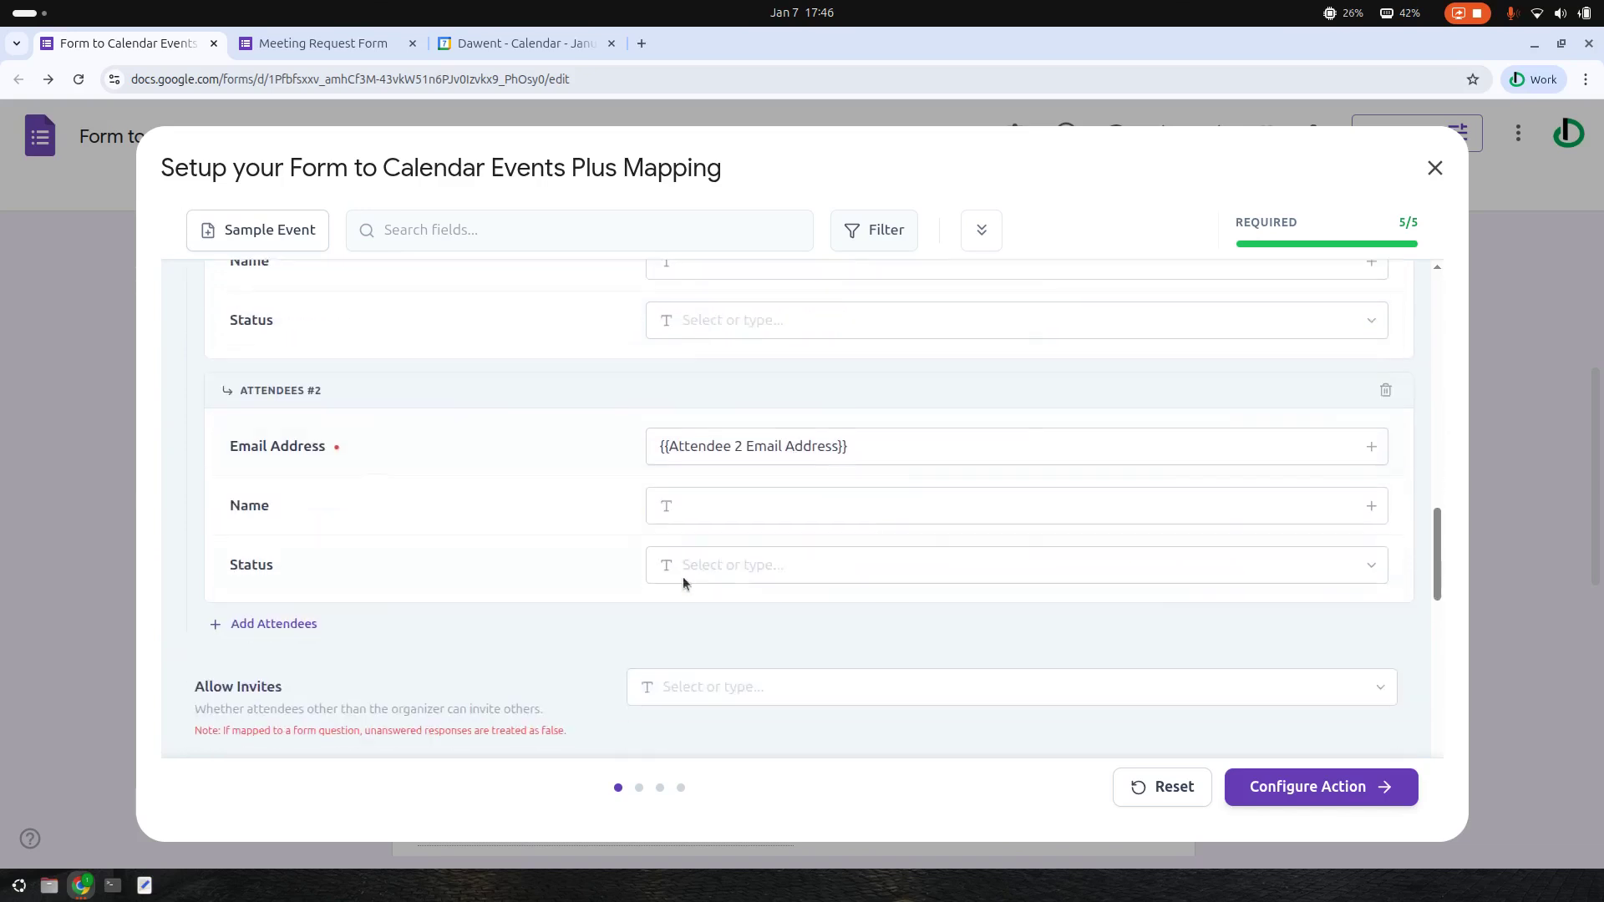
left_click(281, 627)
scroll(340, 573, "down", 3)
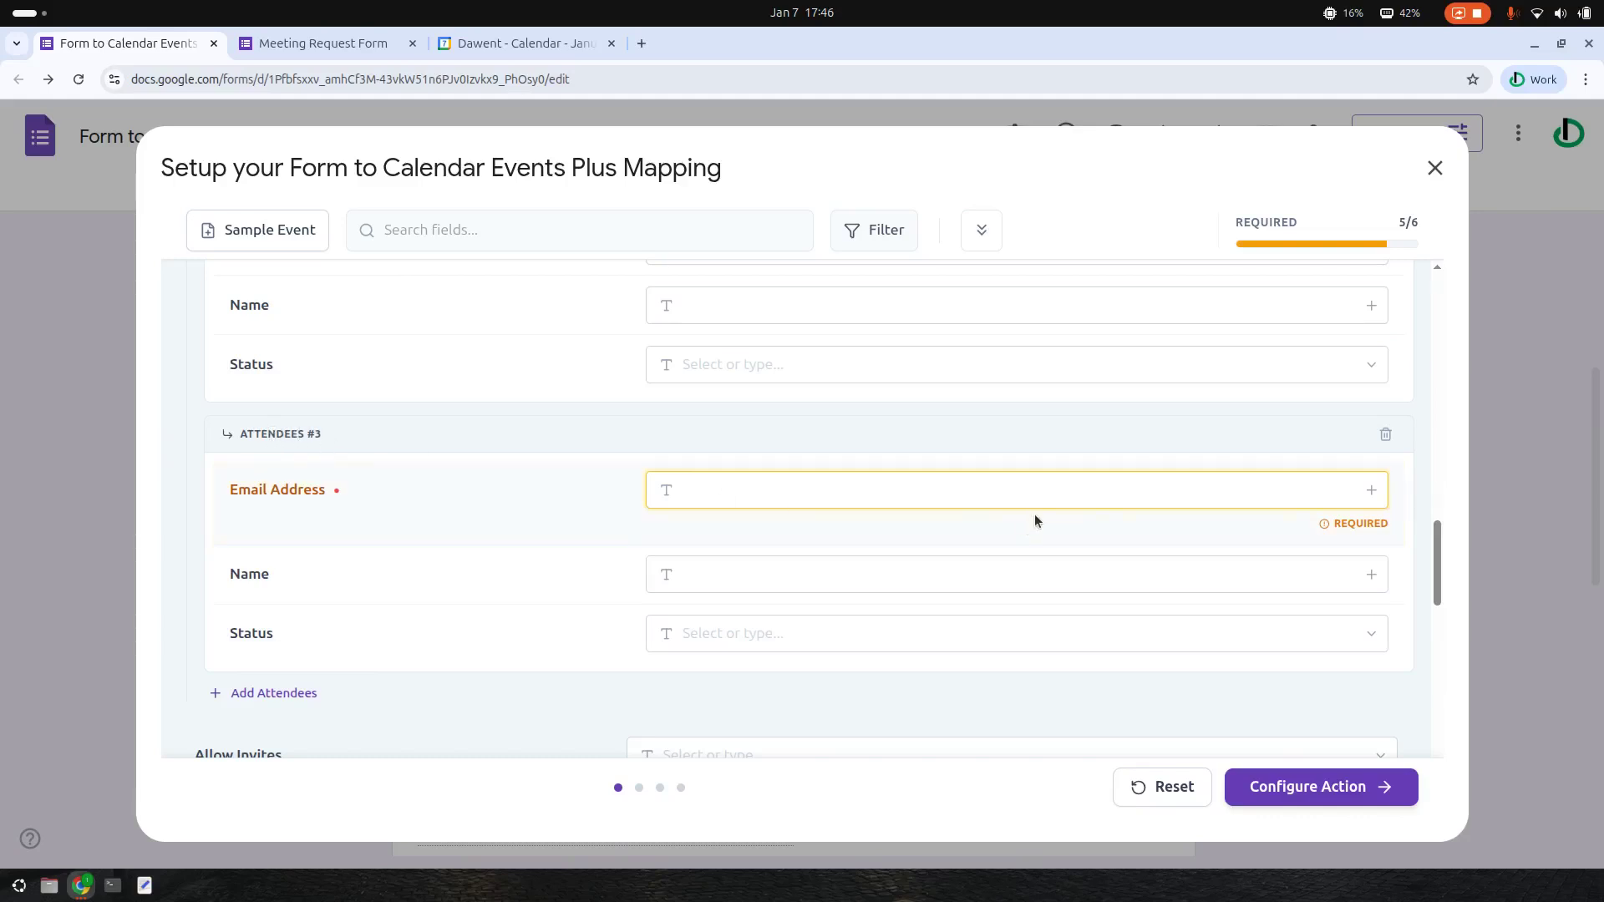
left_click(1367, 493)
scroll(1252, 660, "down", 5)
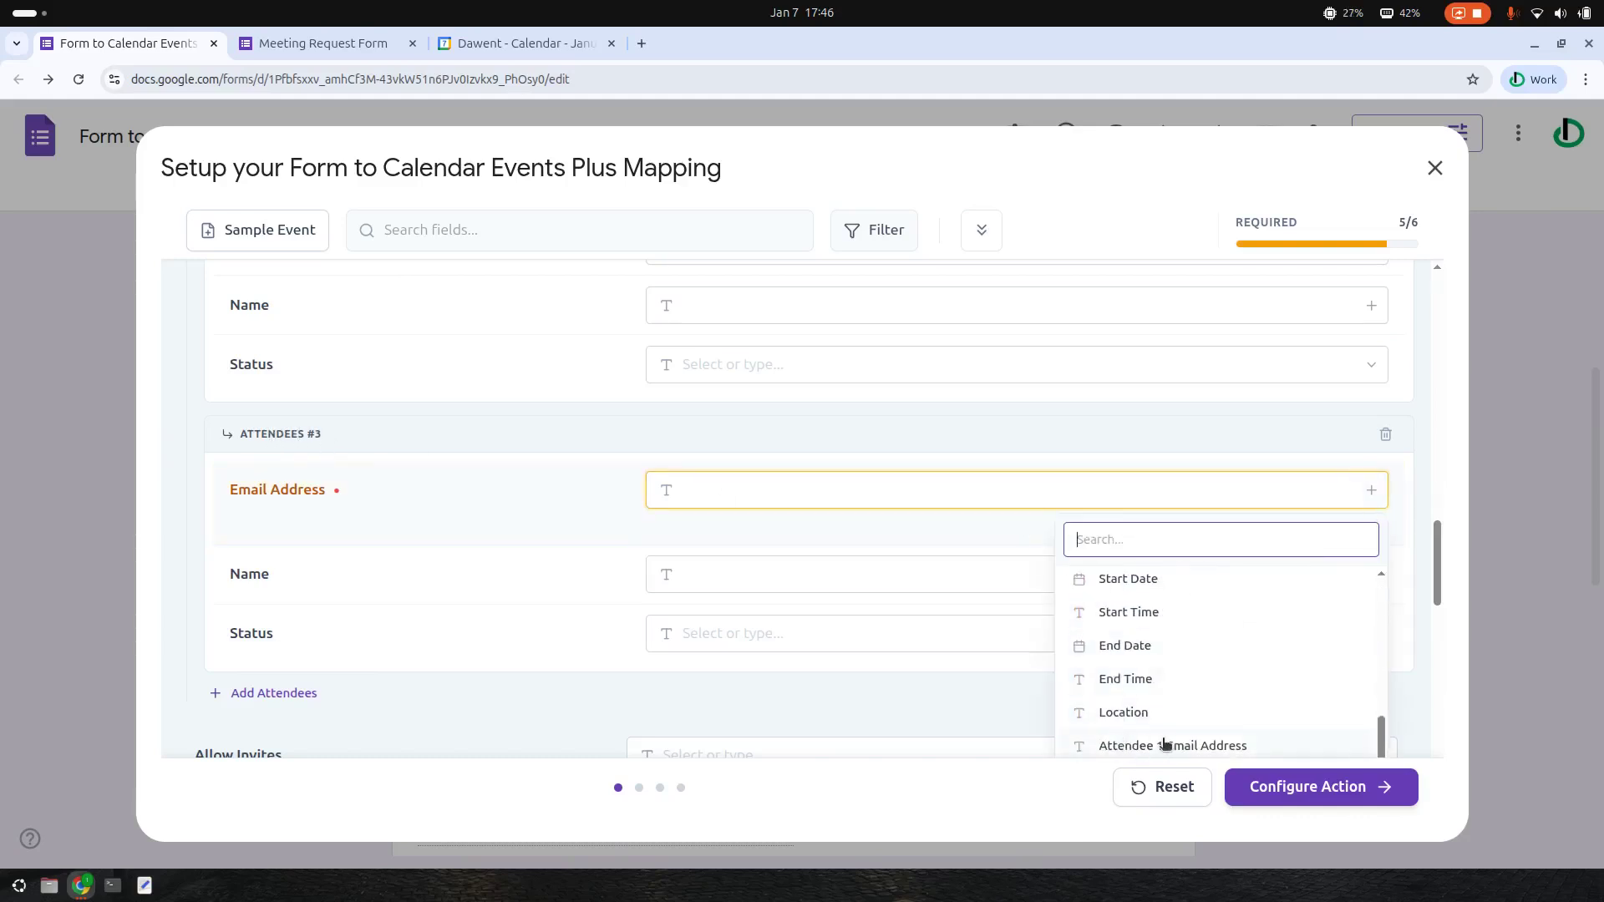
scroll(1185, 719, "down", 2)
left_click(1178, 622)
scroll(779, 585, "up", 1)
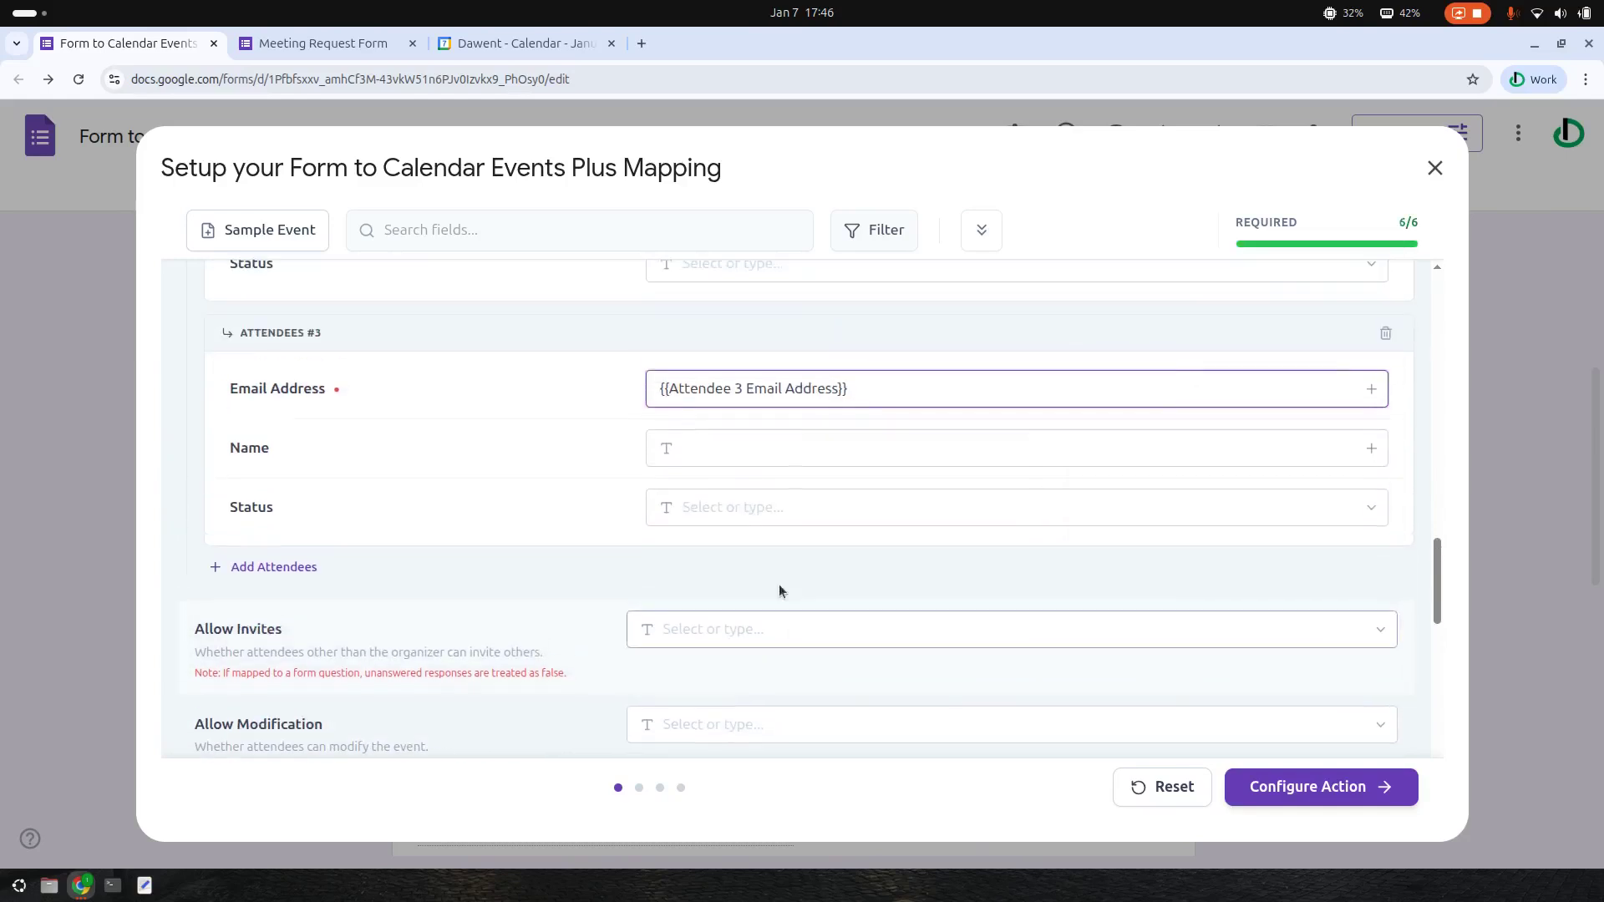
Step: Check the form fields and predefined options offered for the third attendee's Name and Status
left_click(821, 455)
left_click(1370, 451)
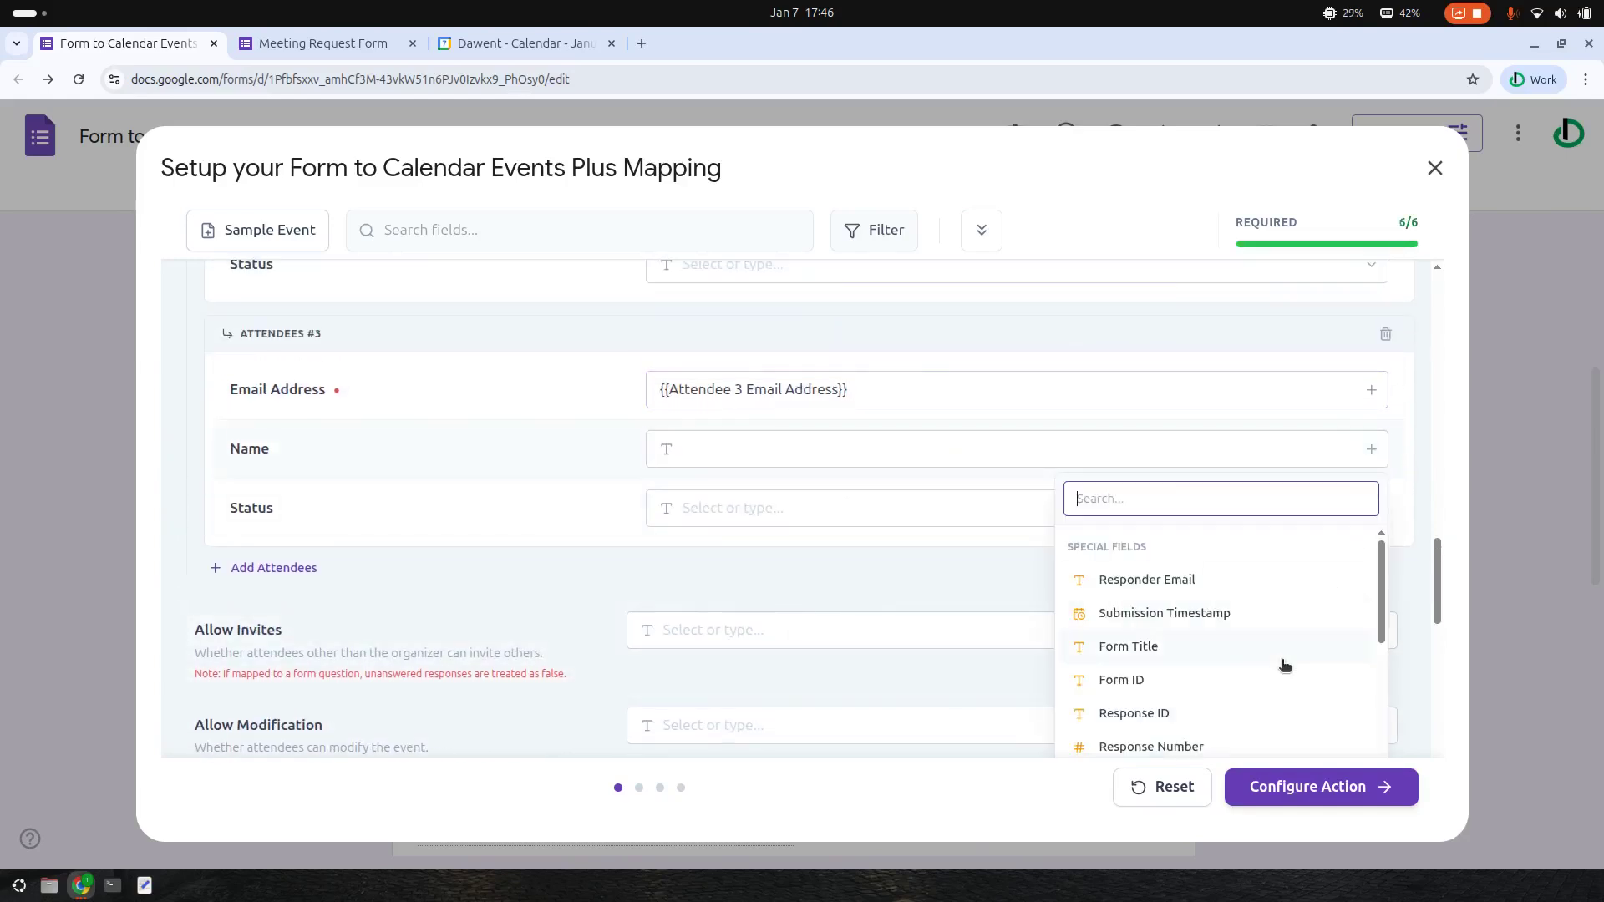
scroll(1241, 687, "down", 5)
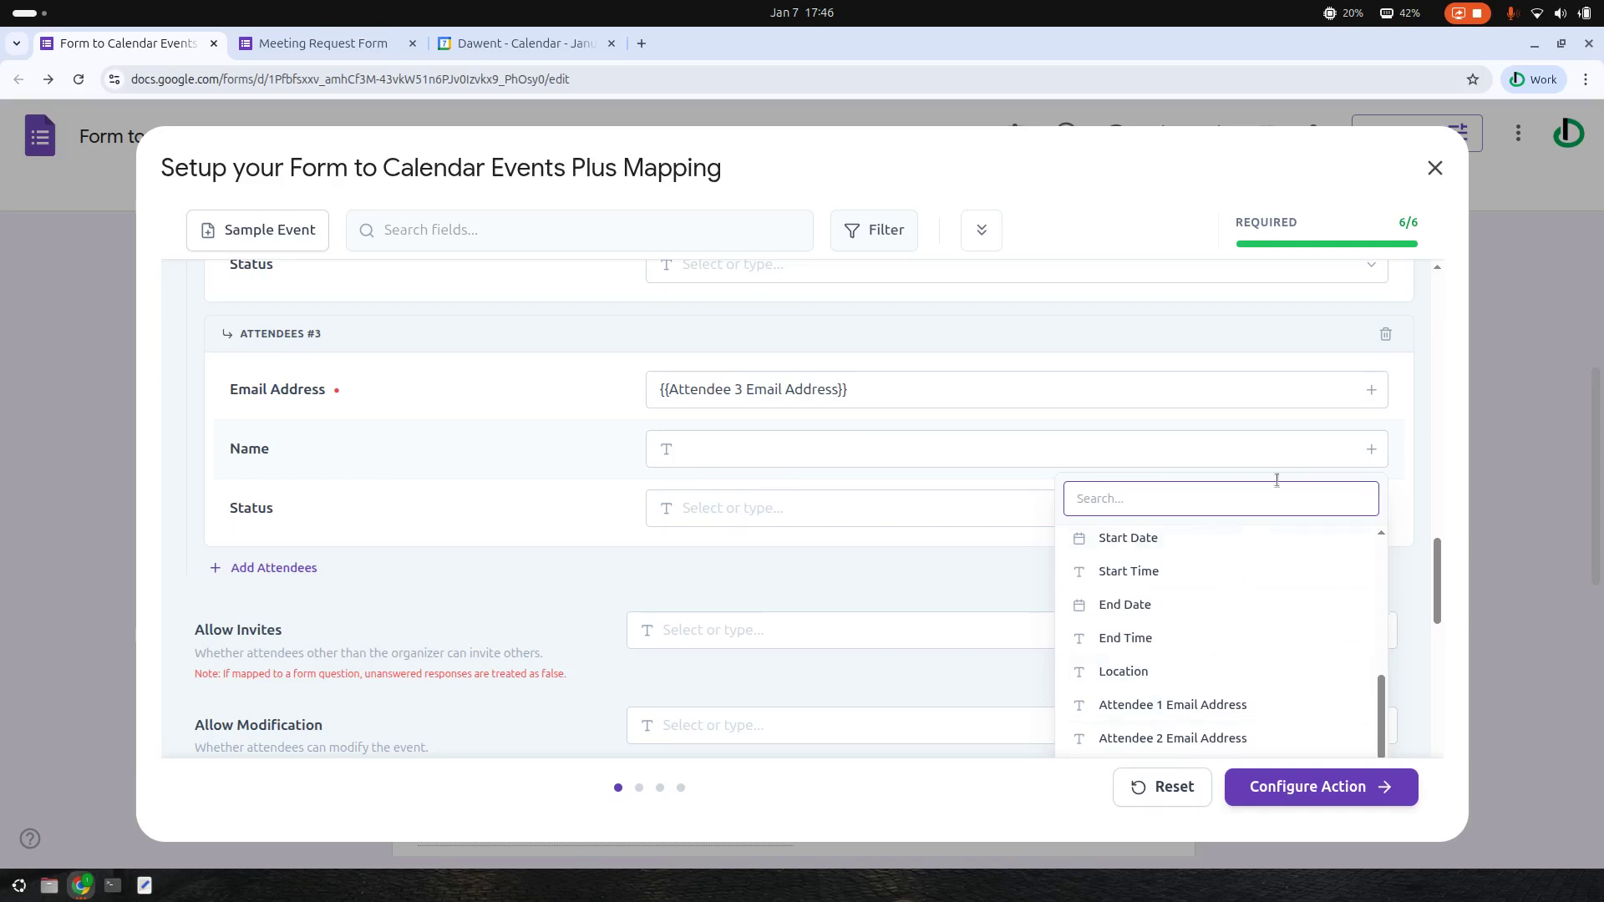
left_click(1394, 452)
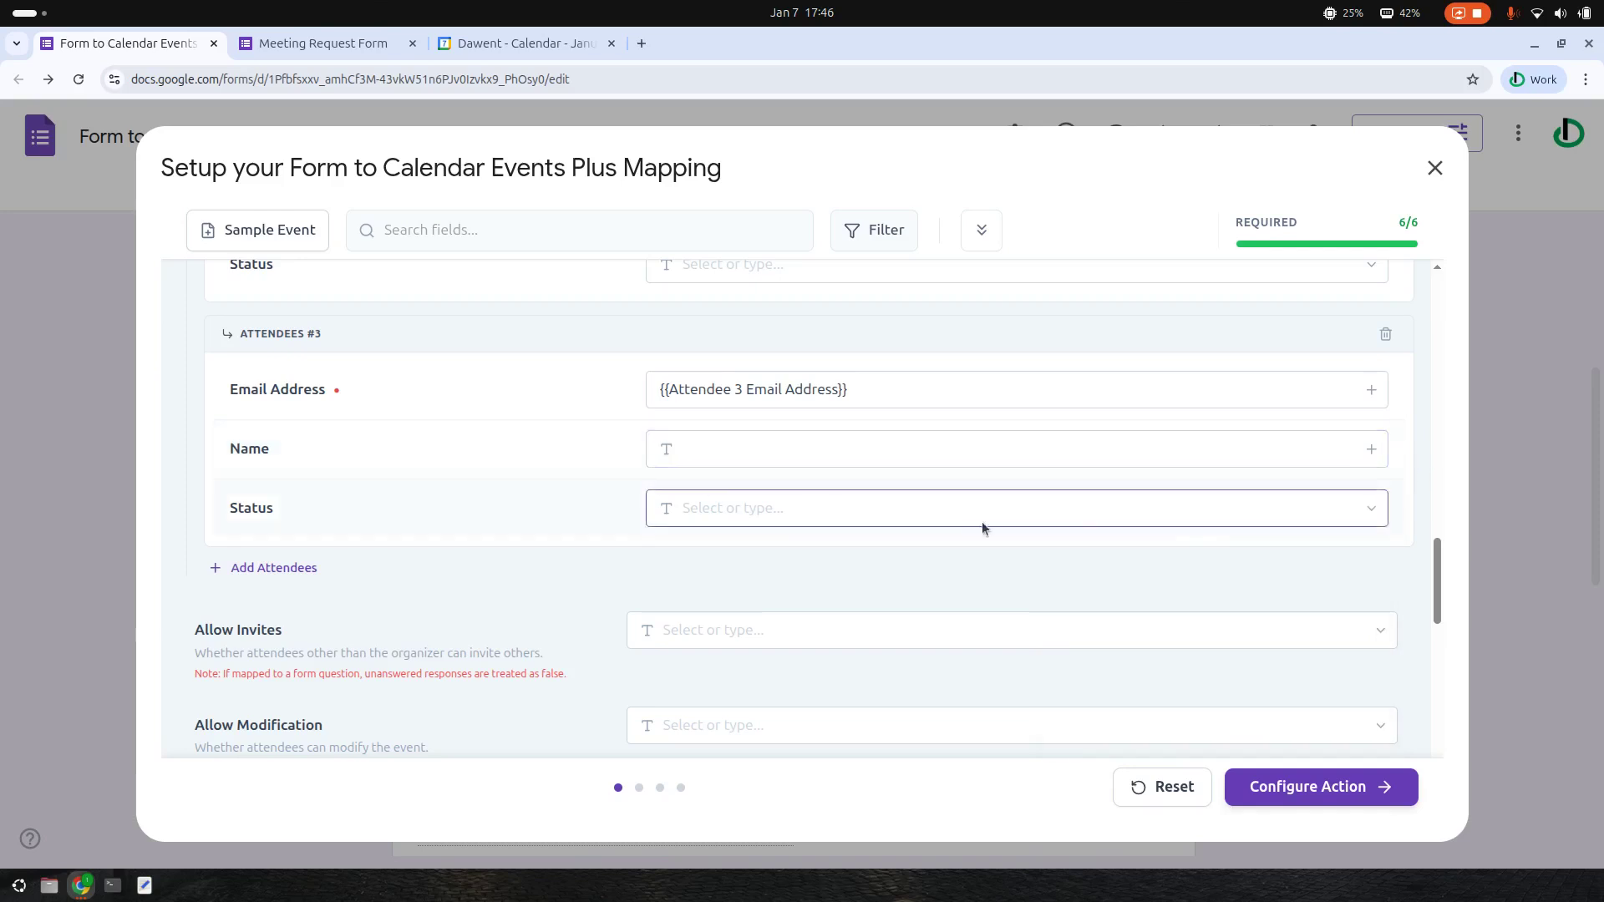
scroll(1261, 598, "up", 2)
left_click(1364, 606)
scroll(1038, 522, "down", 2)
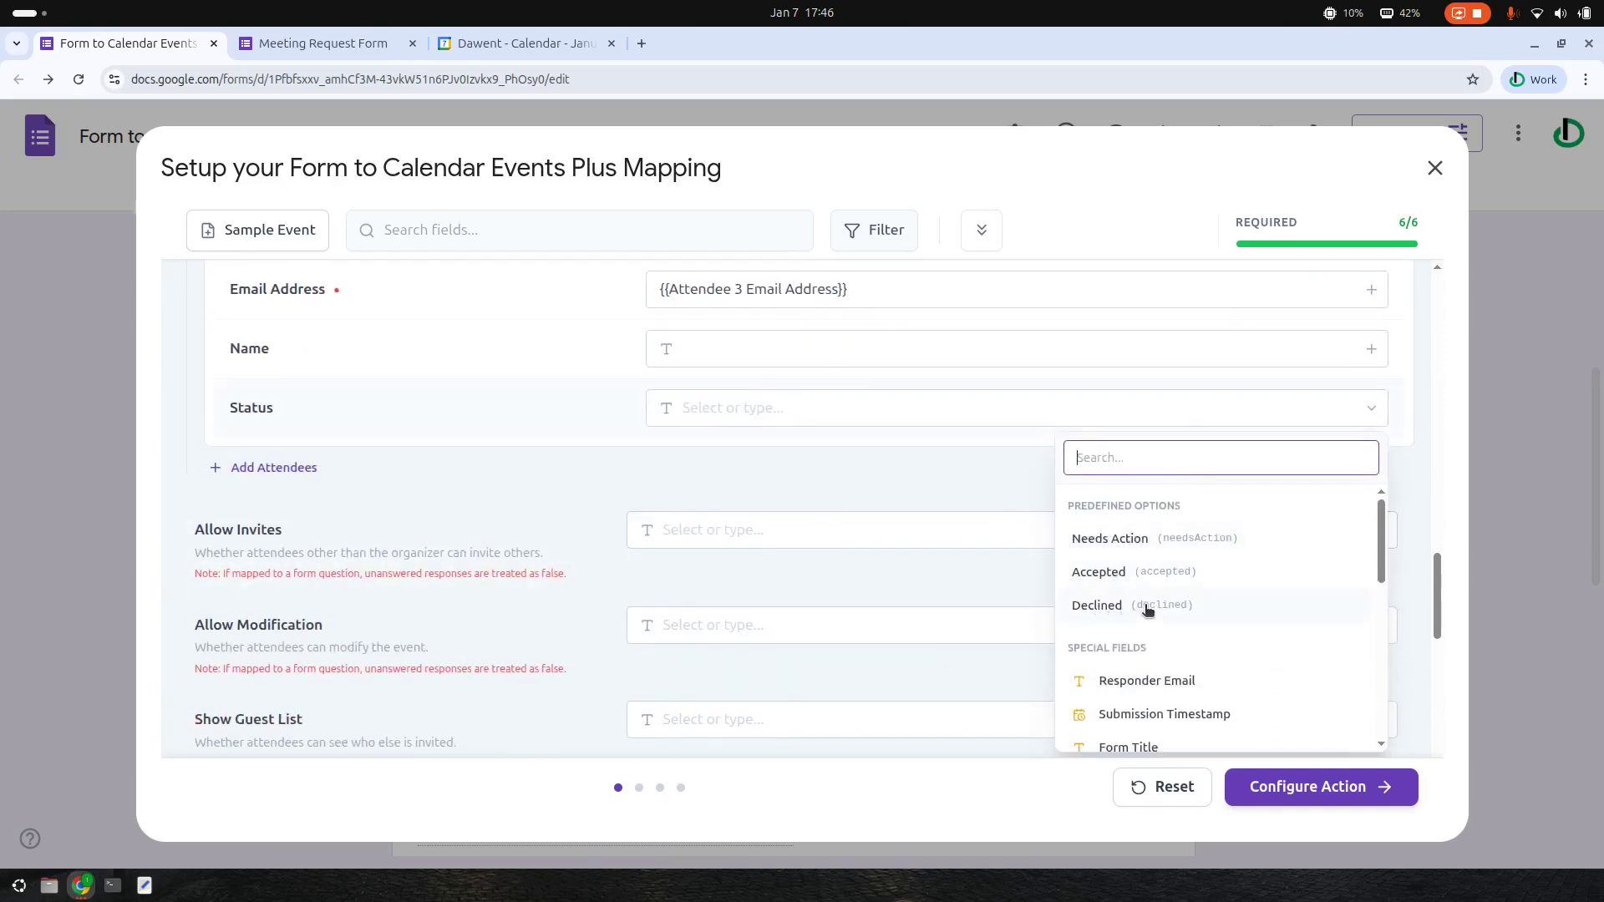
left_click(582, 466)
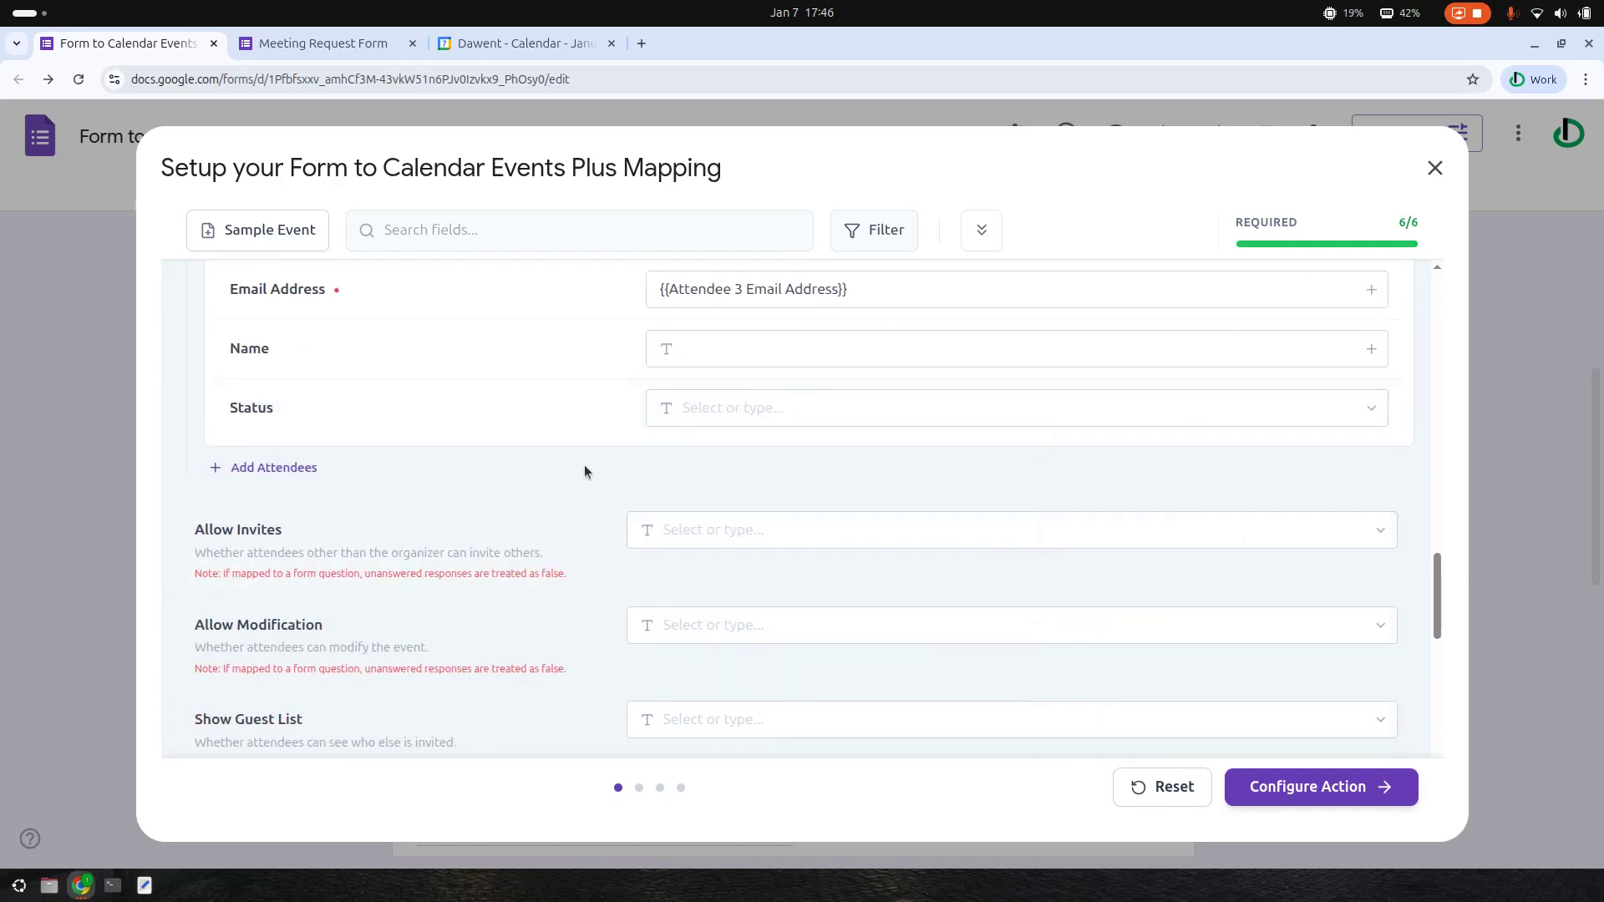
Step: Review the three mapped attendees, and proceed with the Create Event action to the logic rules
scroll(819, 508, "up", 4)
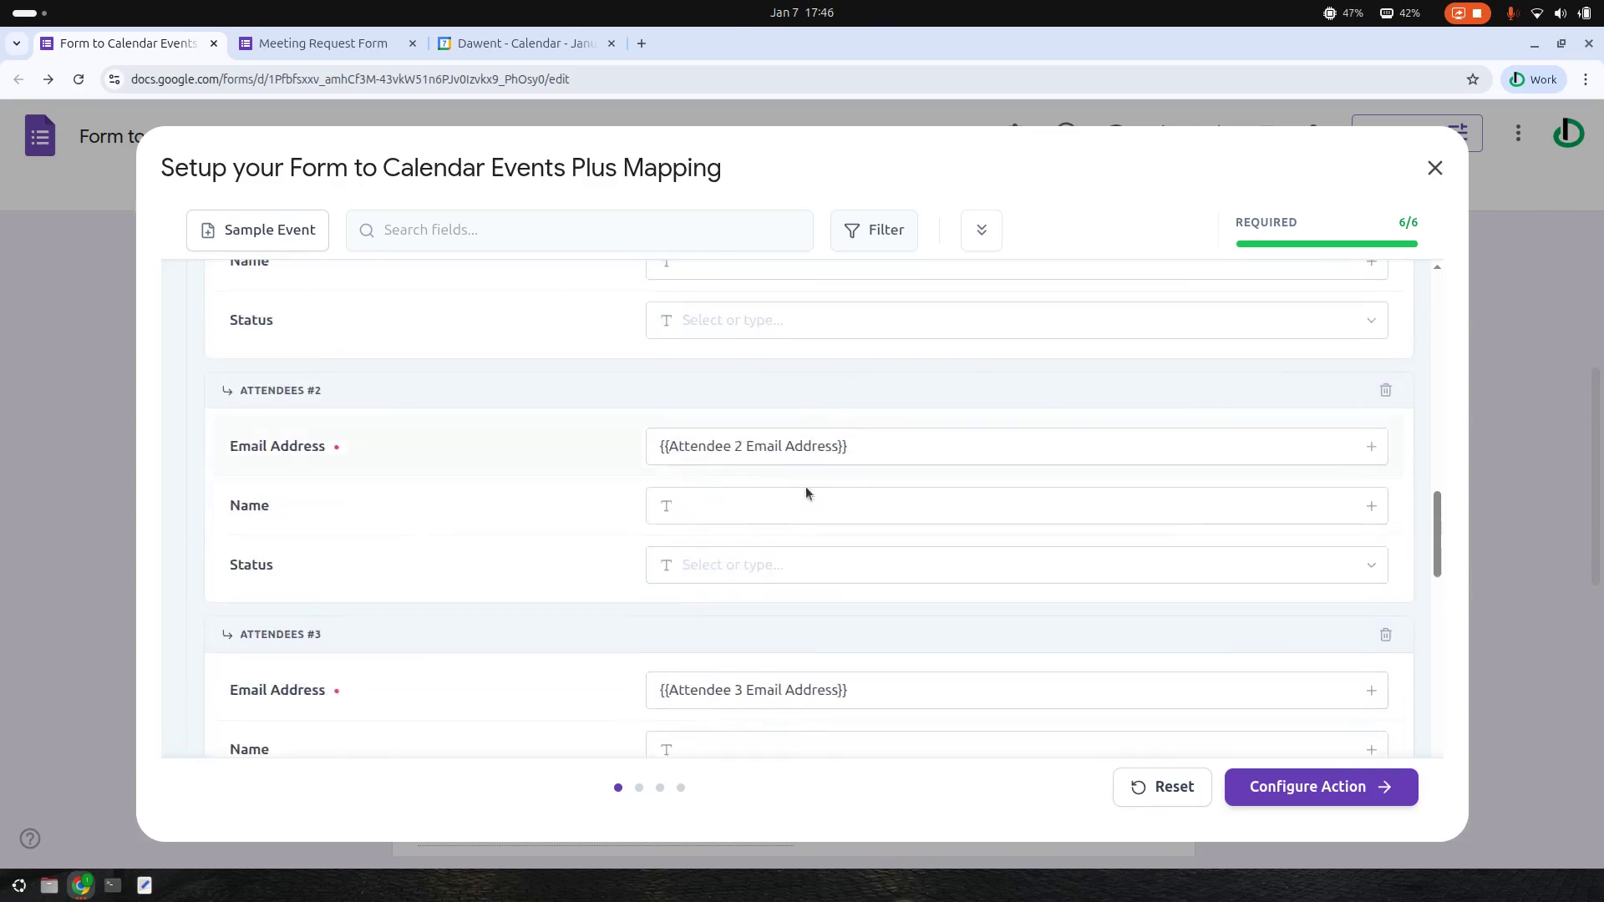
scroll(835, 493, "up", 2)
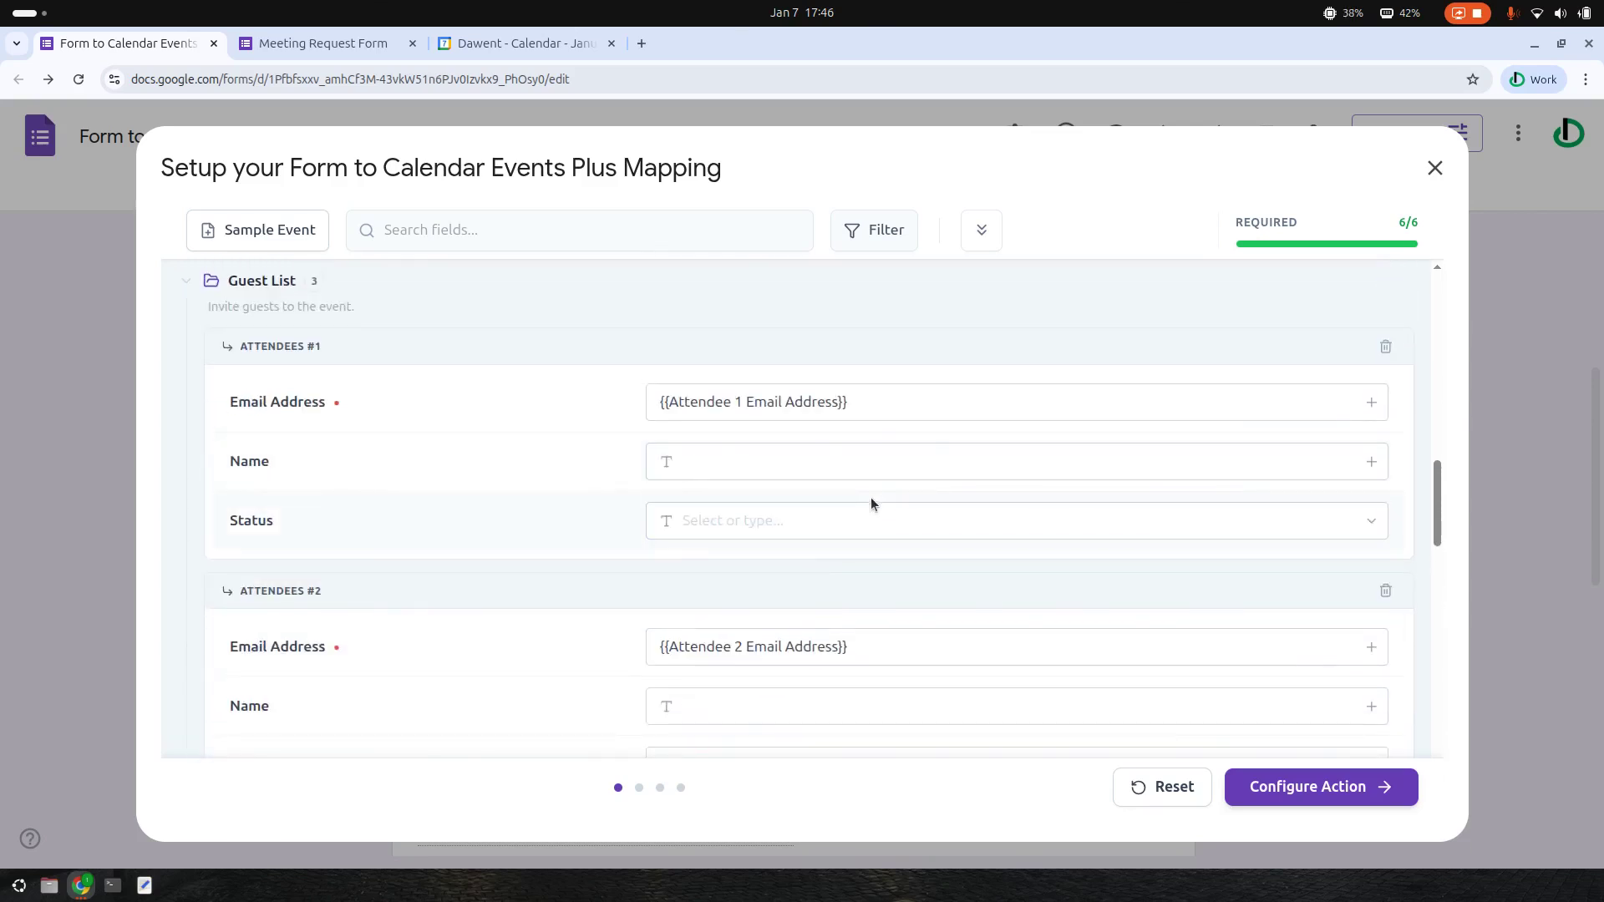
scroll(1201, 518, "down", 1)
scroll(1202, 523, "down", 10)
left_click(1307, 786)
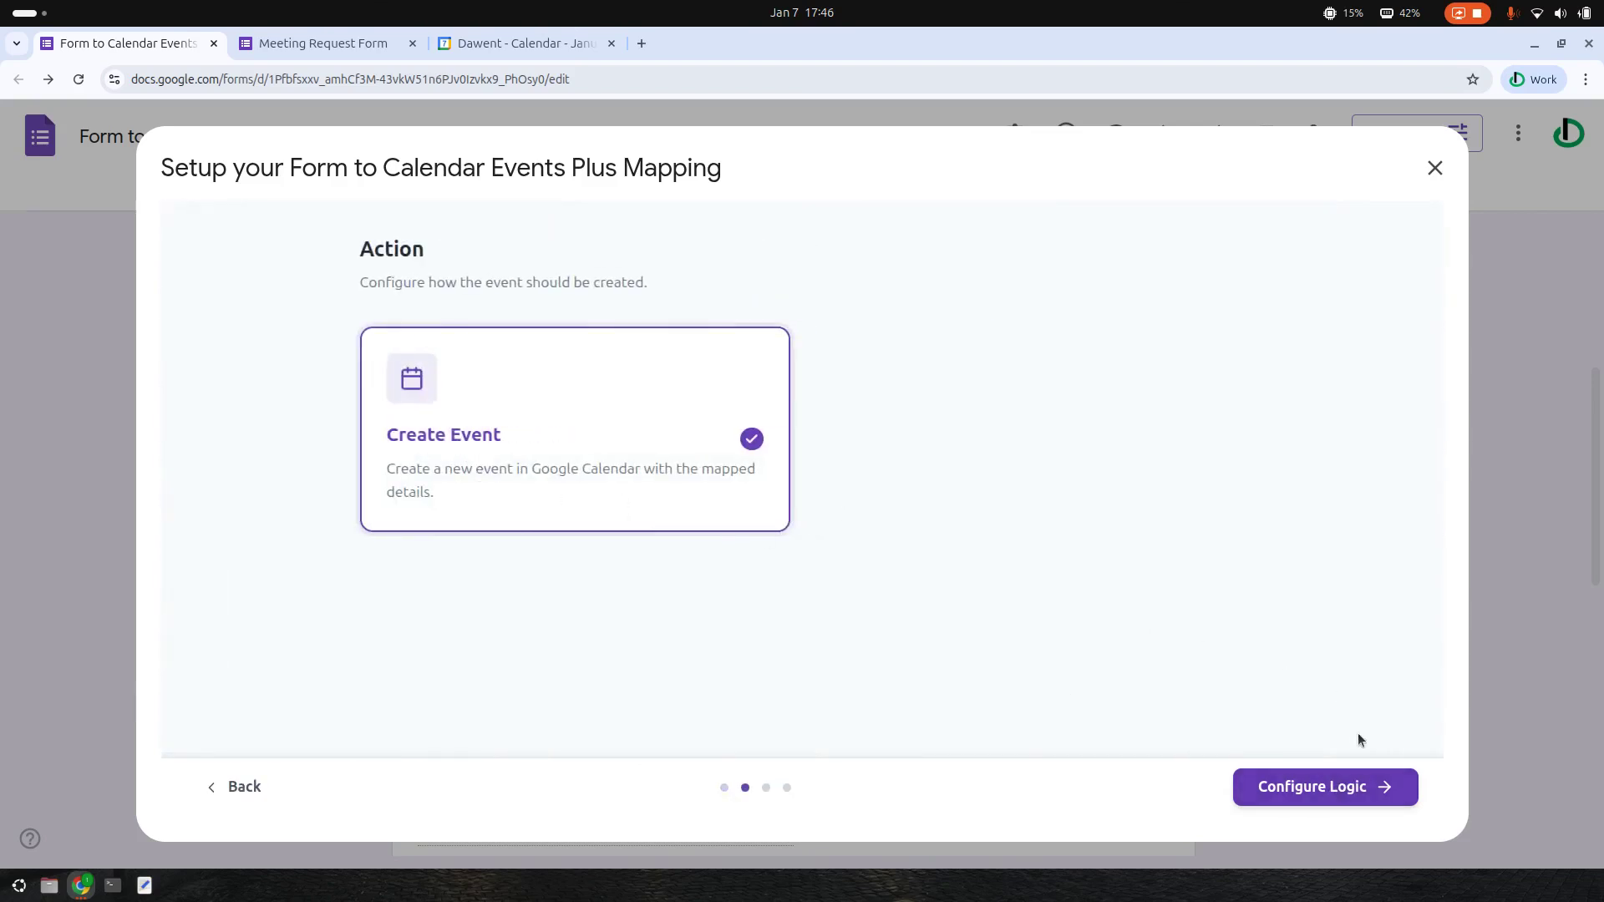
left_click(1328, 786)
Step: Set the Create Event condition to Event Title Is not empty and continue to the review settings
left_click(834, 539)
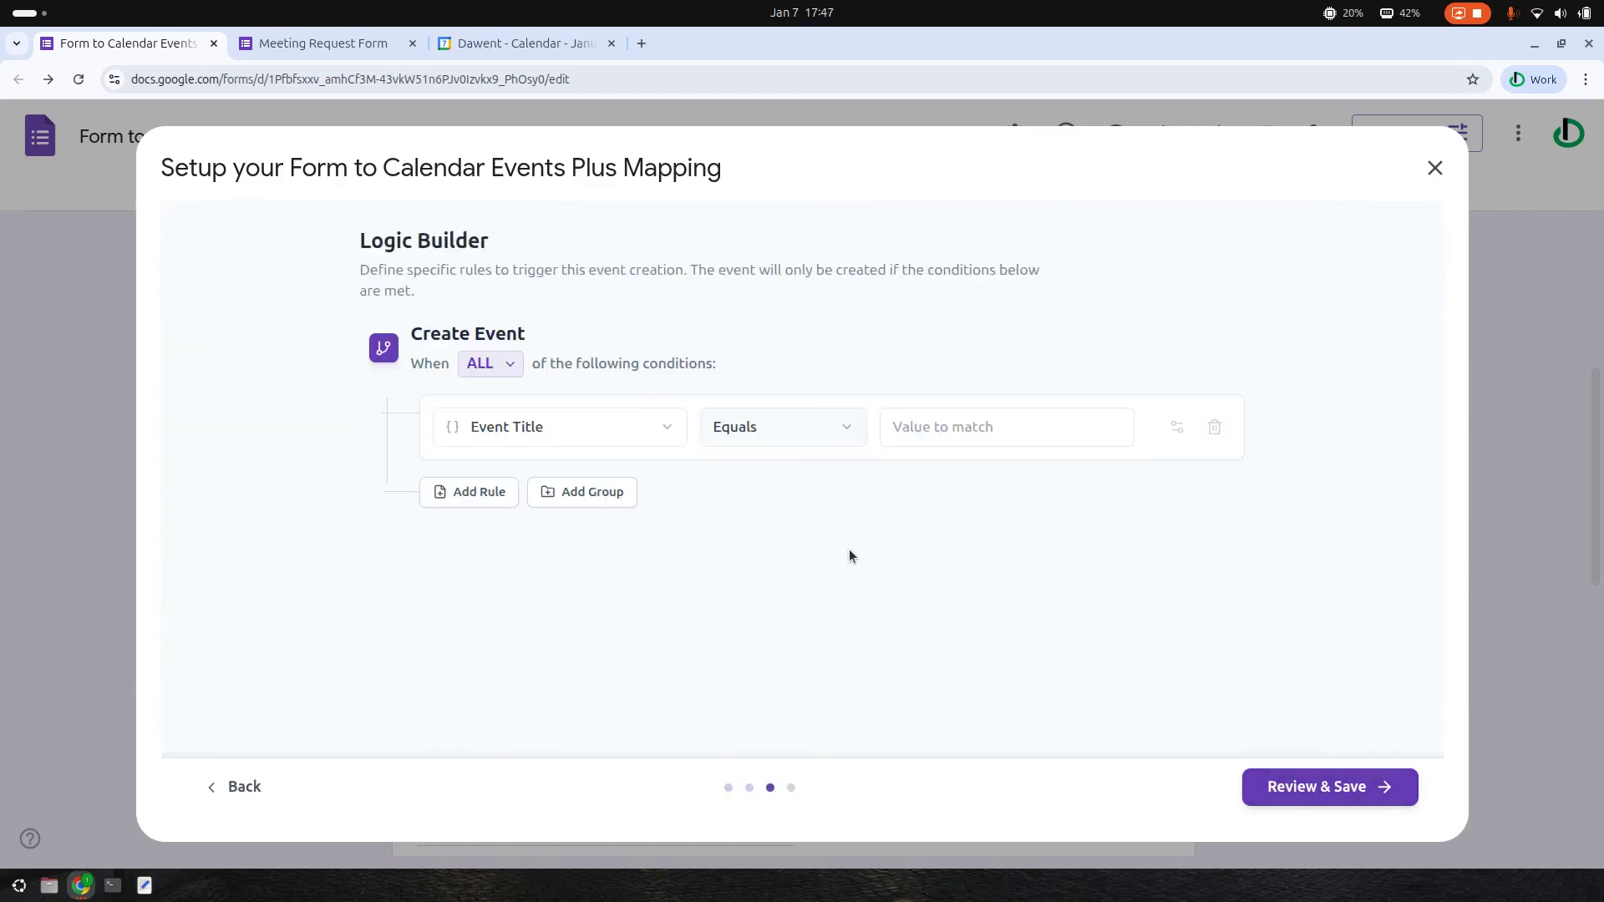
left_click(577, 435)
left_click(545, 458)
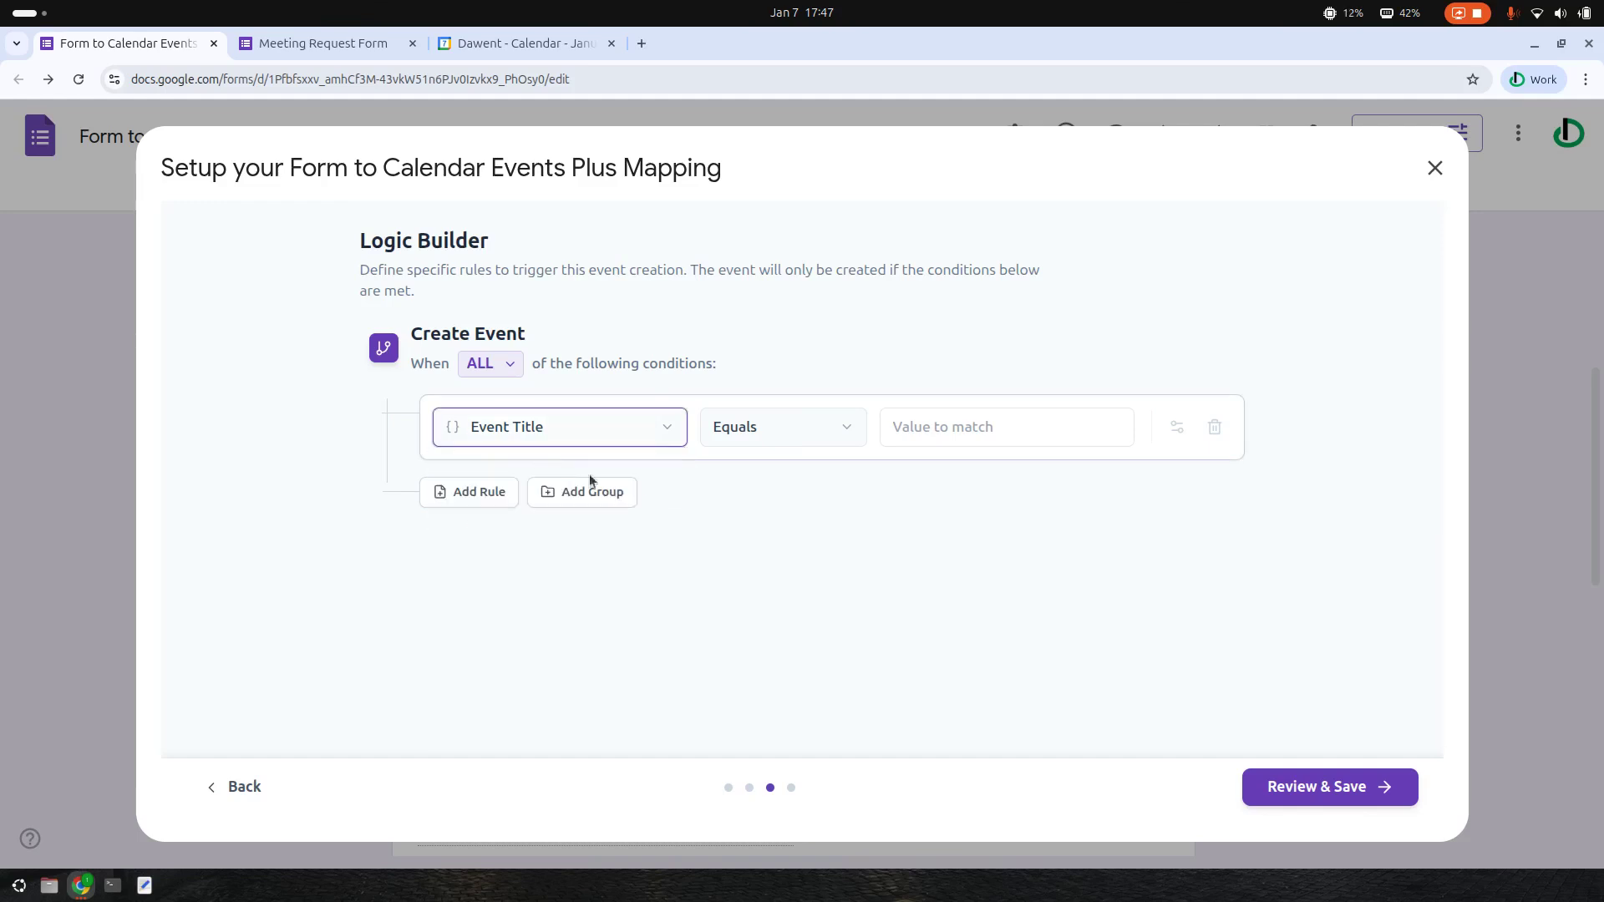
left_click(778, 430)
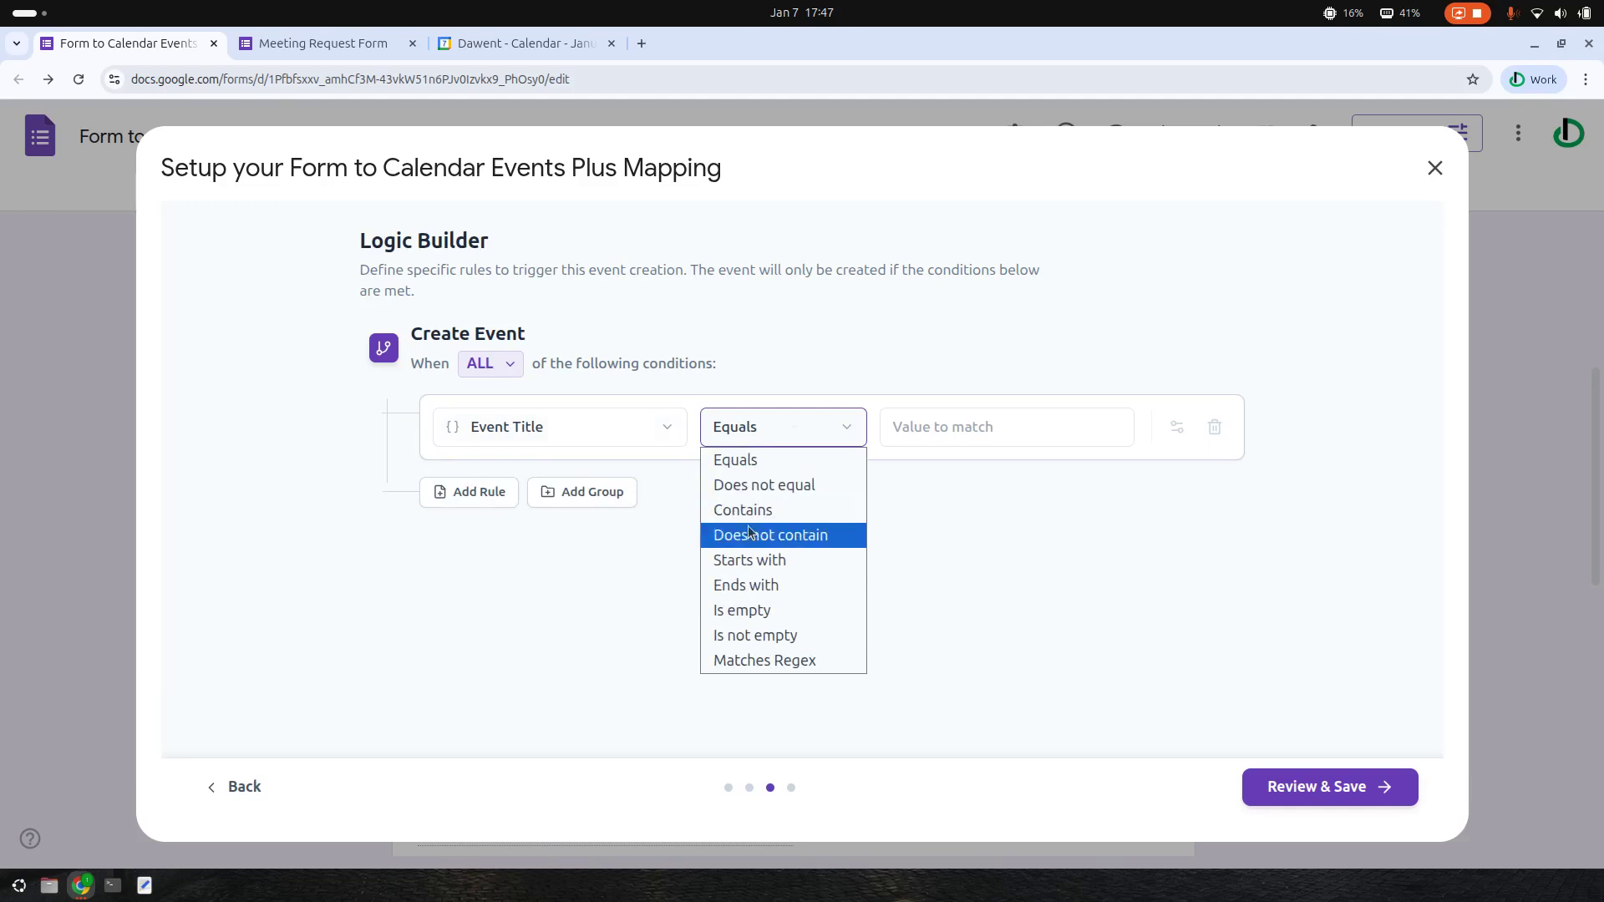
left_click(749, 634)
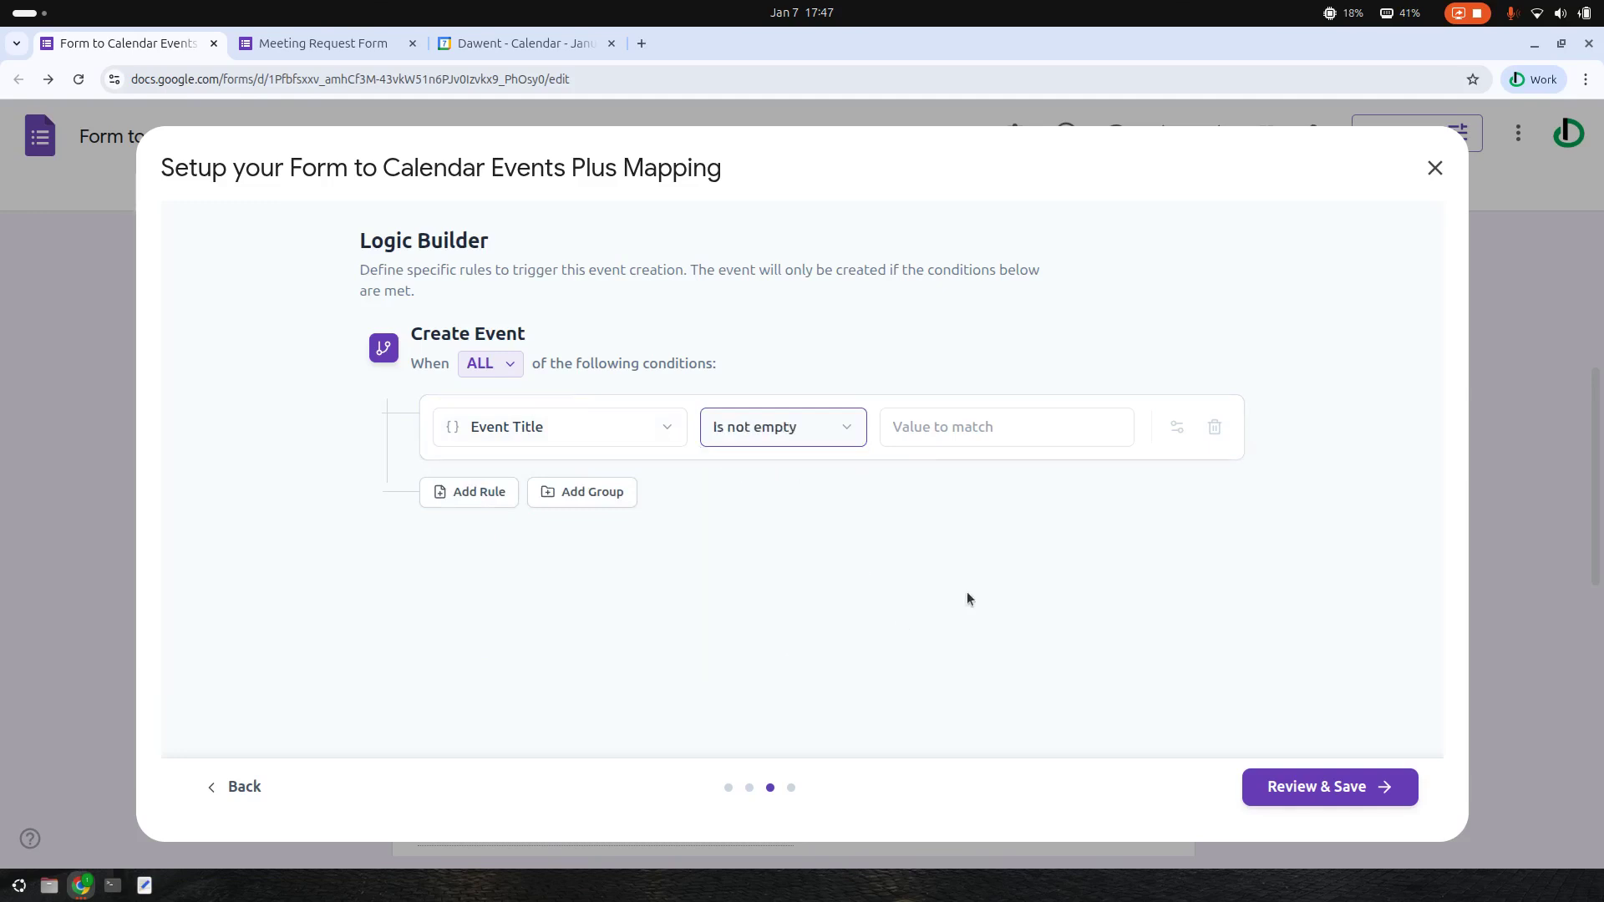
left_click(1300, 796)
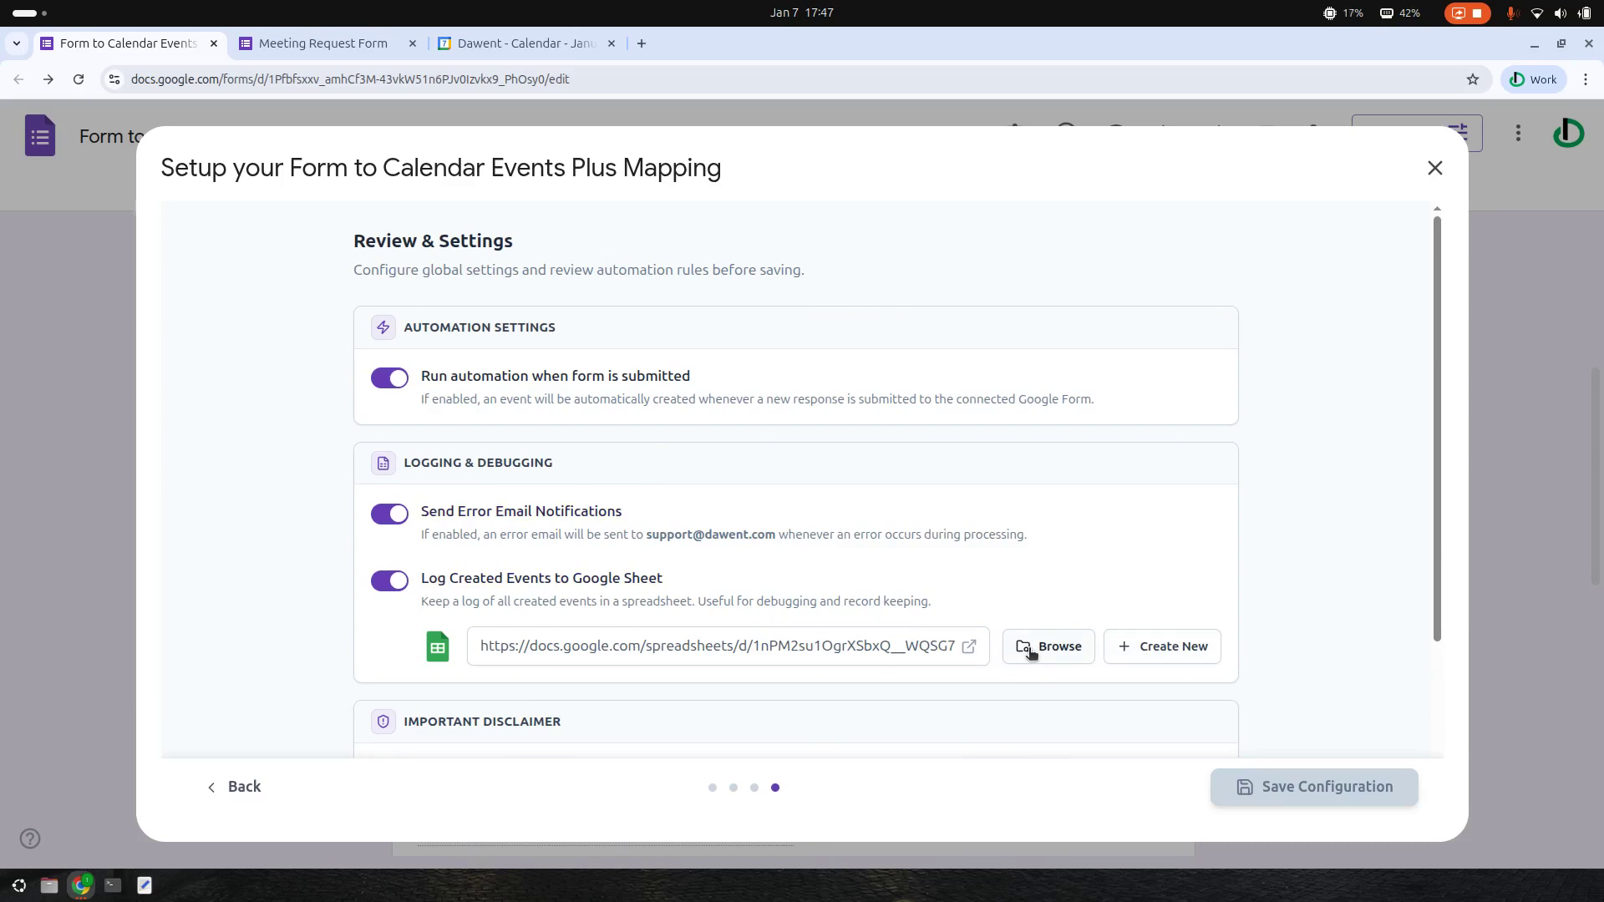
Step: Inspect the linked spreadsheet that logs created events and return to the review settings
left_click(969, 646)
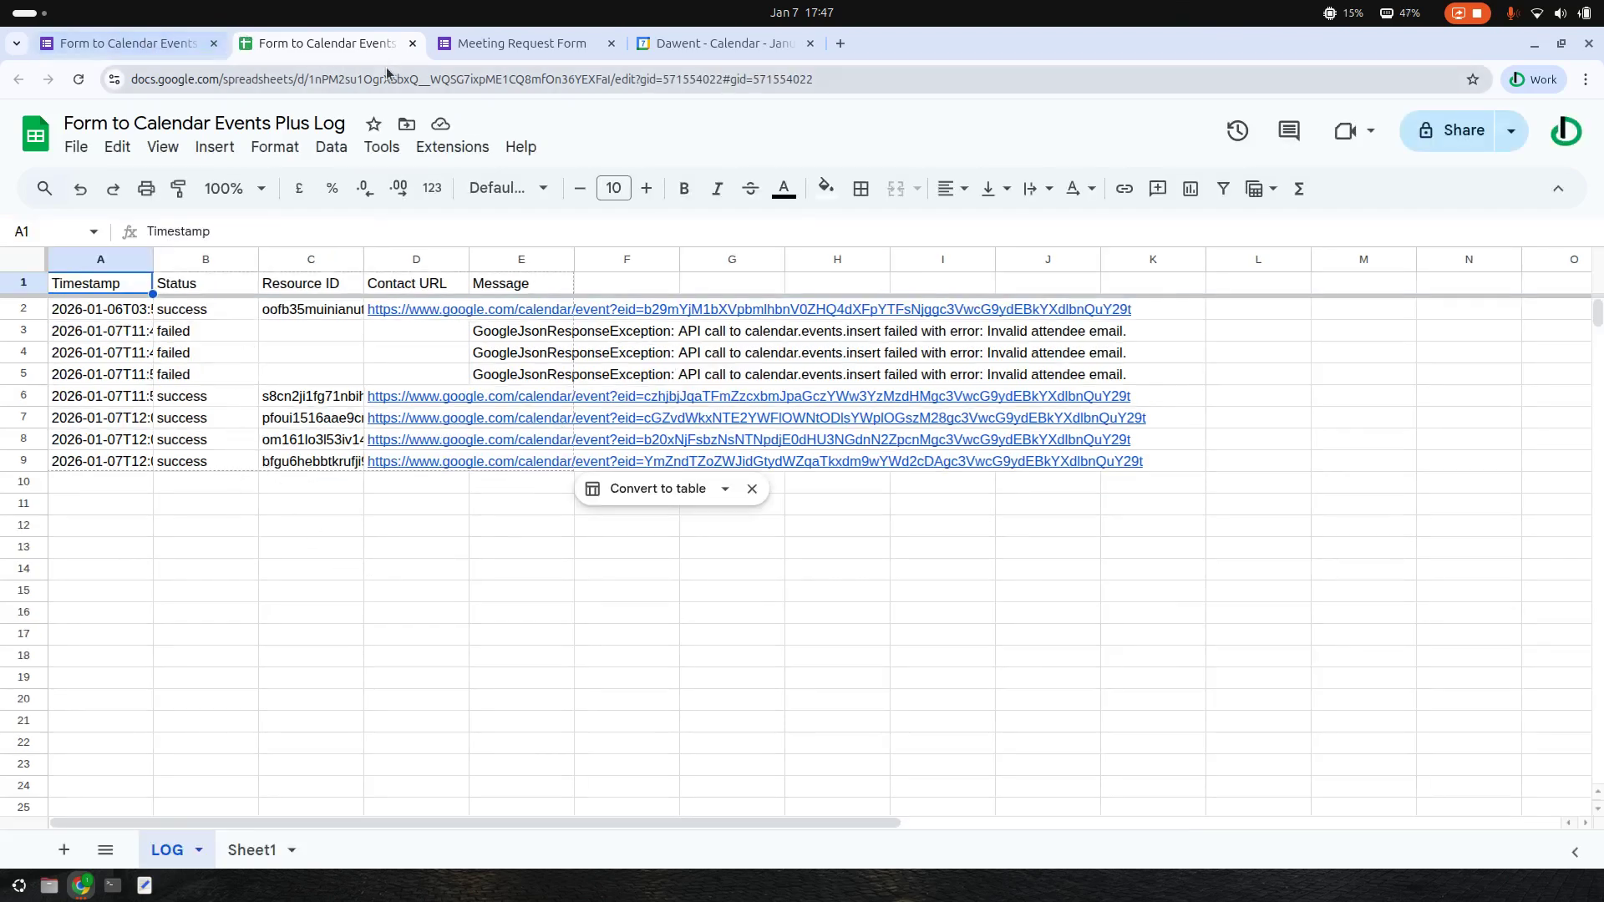
left_click(412, 44)
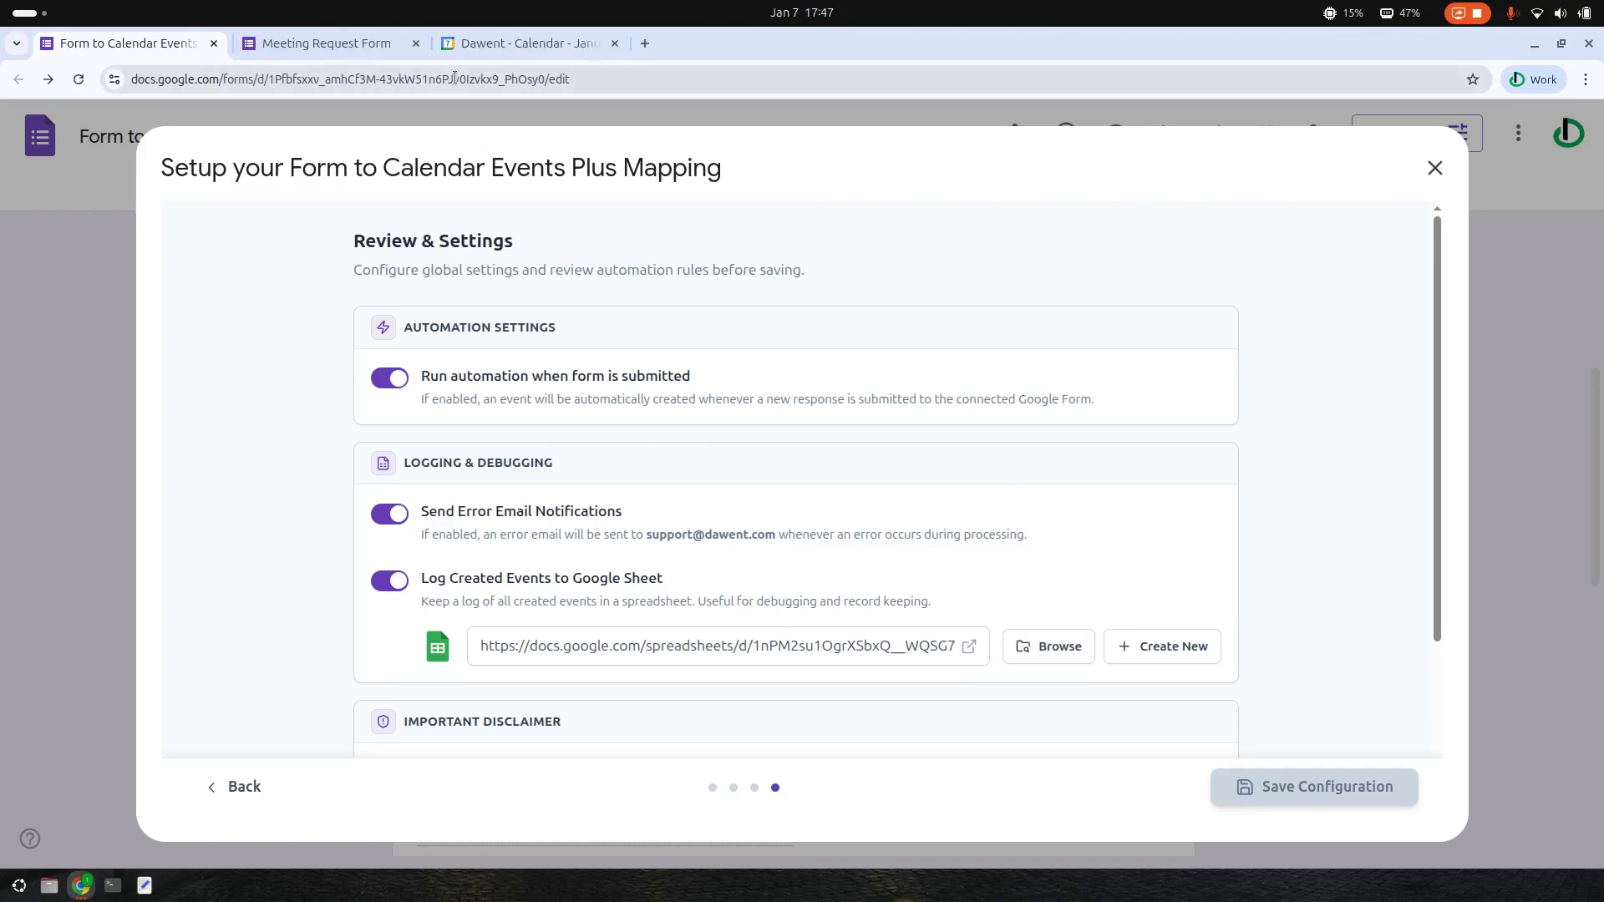
Step: Accept the disclaimer about changed form questions and save the mapping configuration
scroll(1165, 539, "down", 2)
scroll(1263, 590, "down", 3)
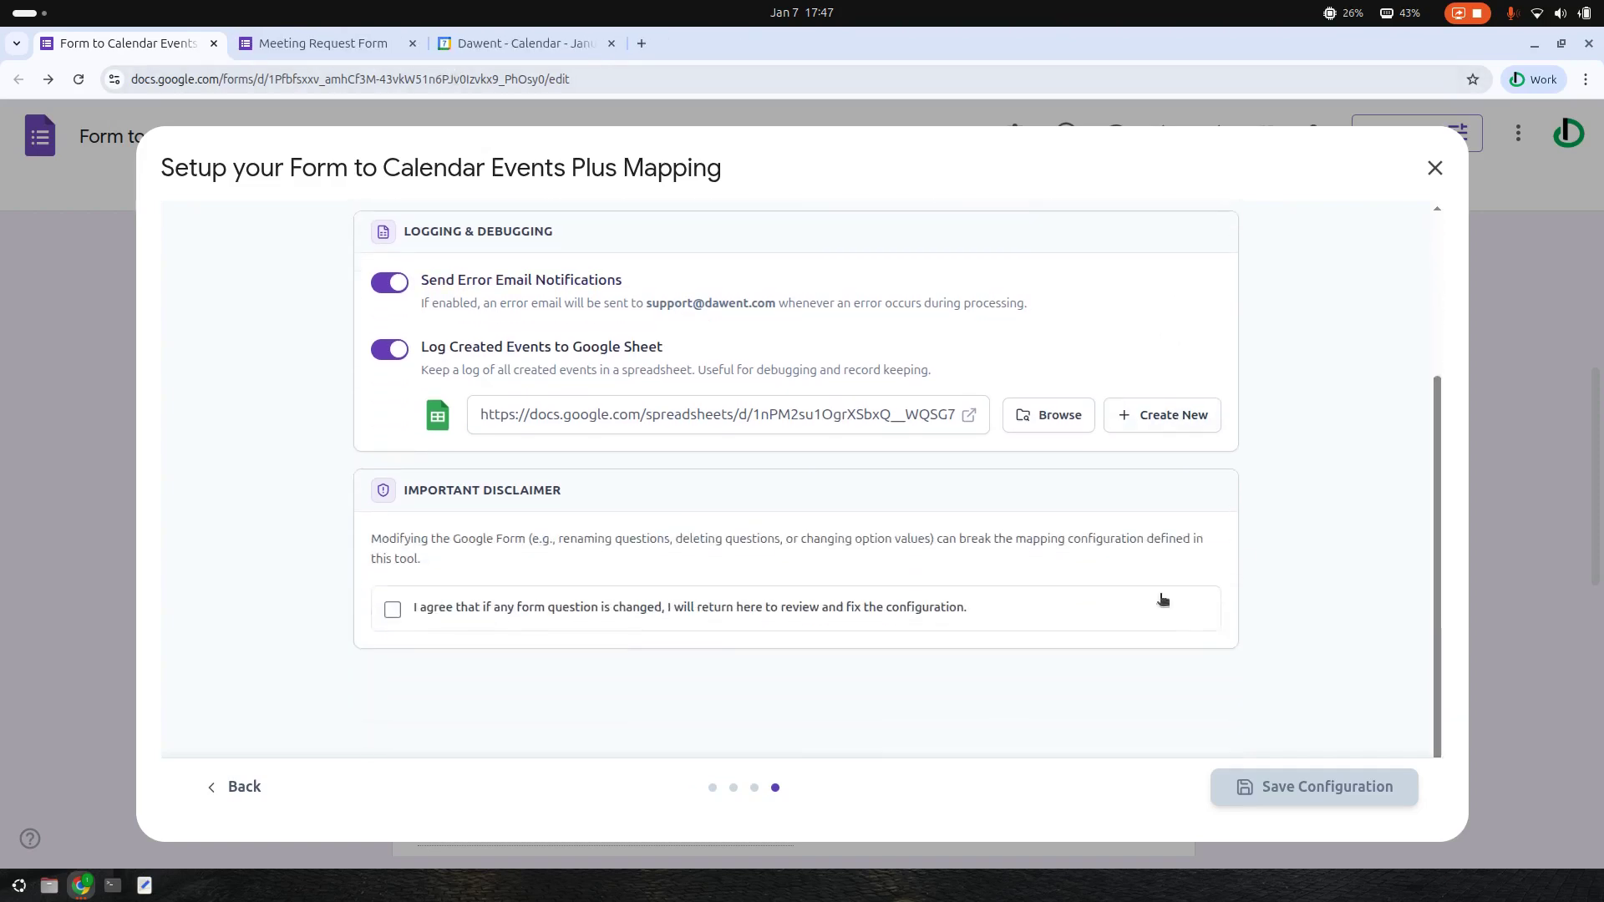
left_click(527, 611)
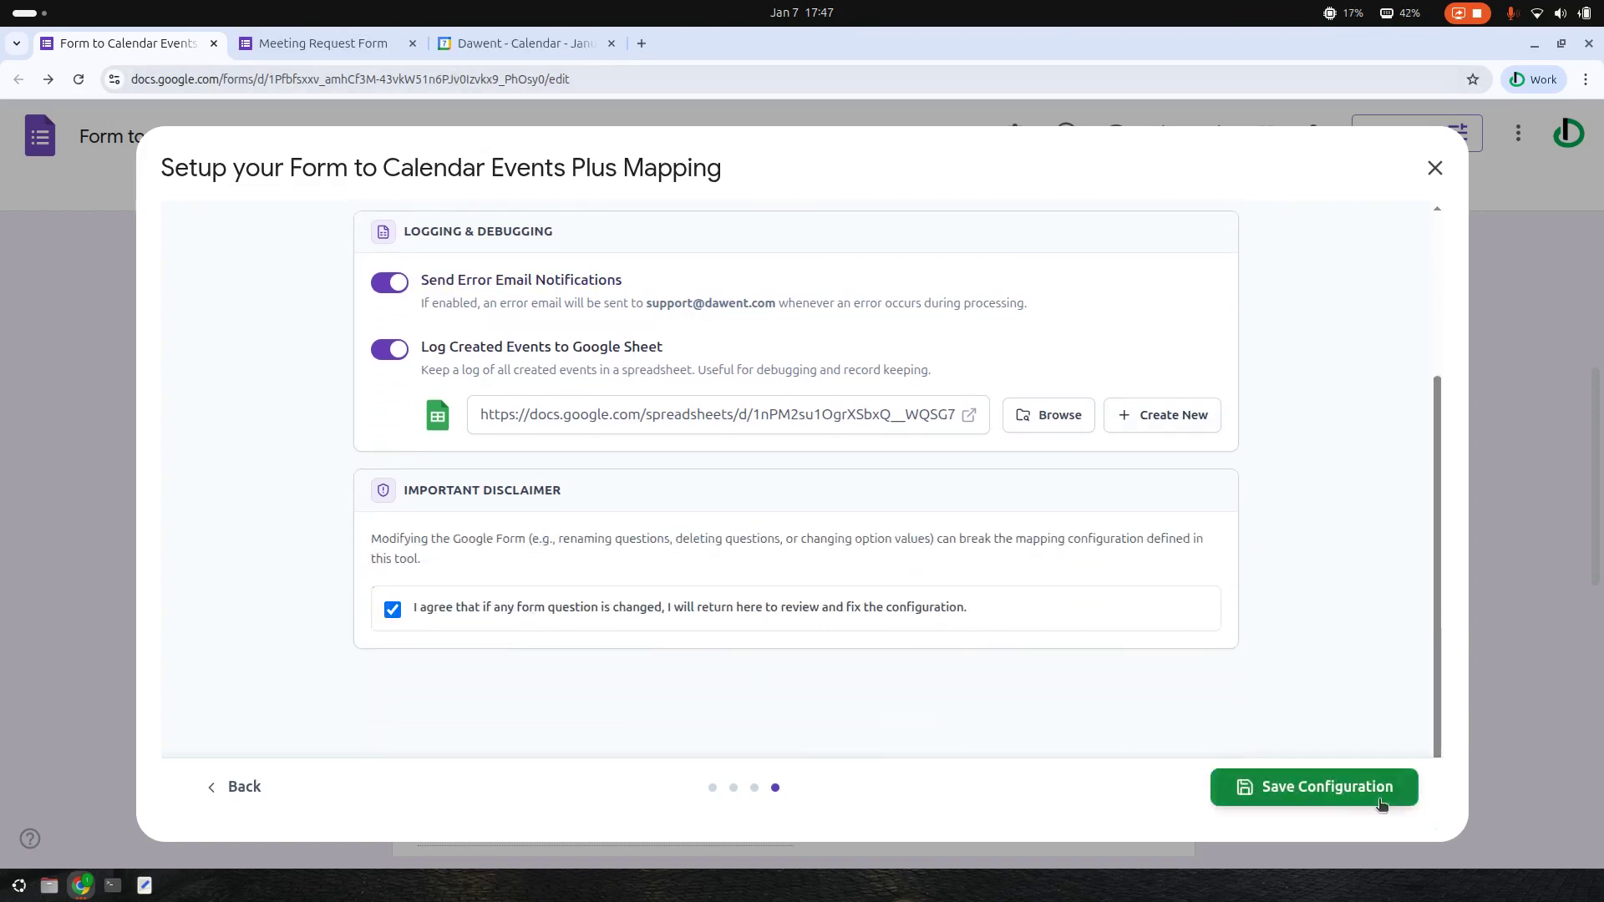
left_click(1324, 793)
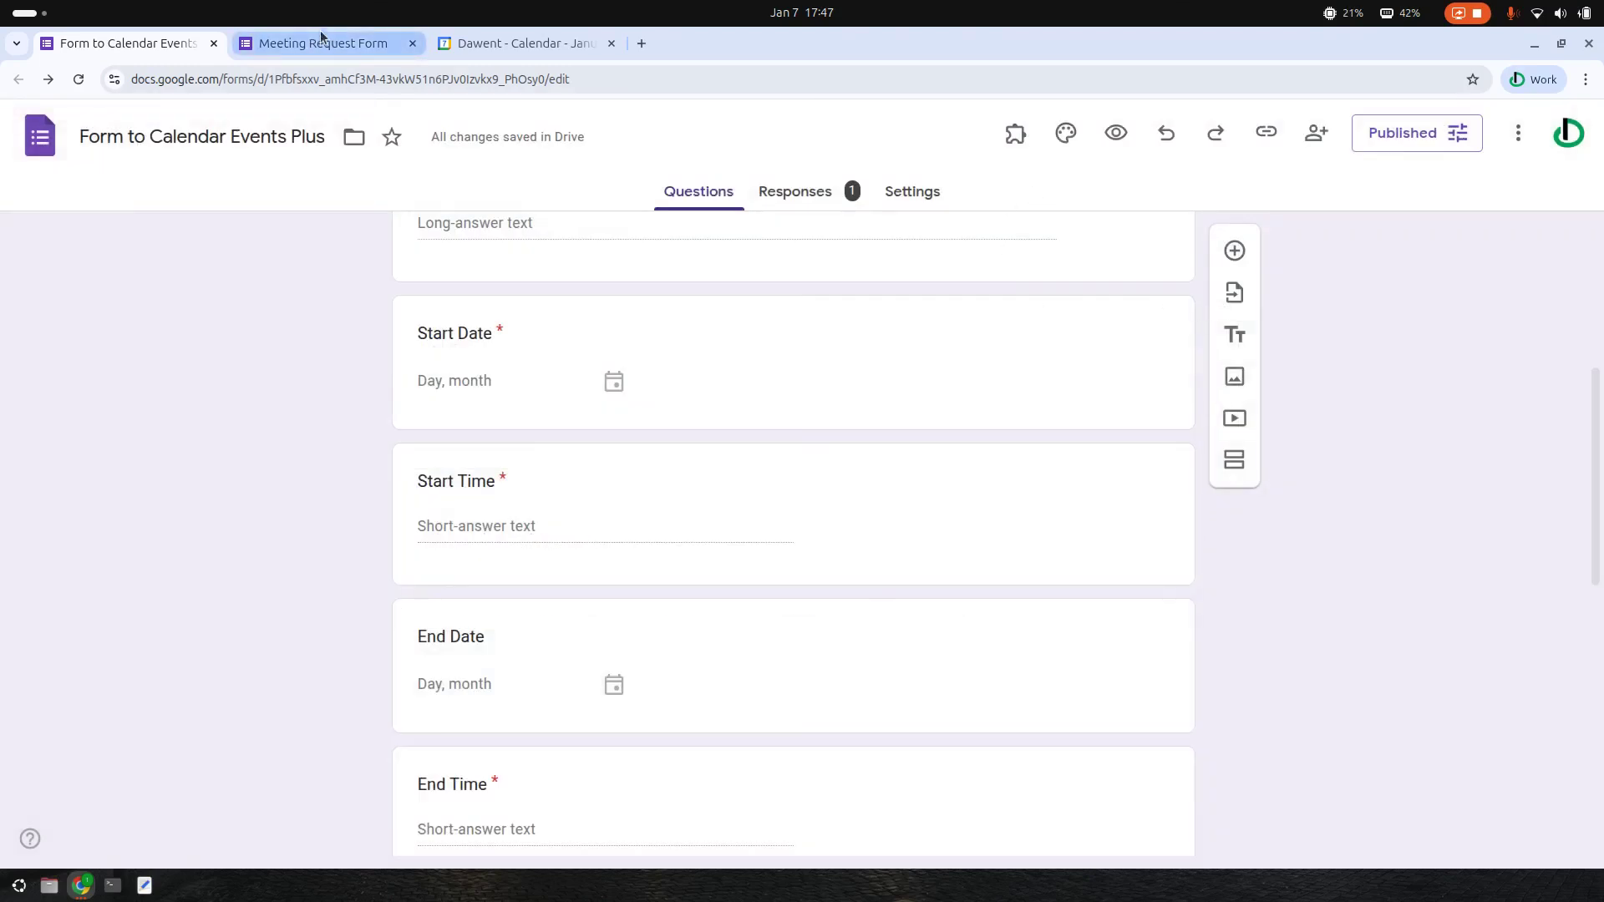
Step: Check the form's published options and its responder link
left_click(321, 37)
left_click_drag(1595, 652, 200, 132)
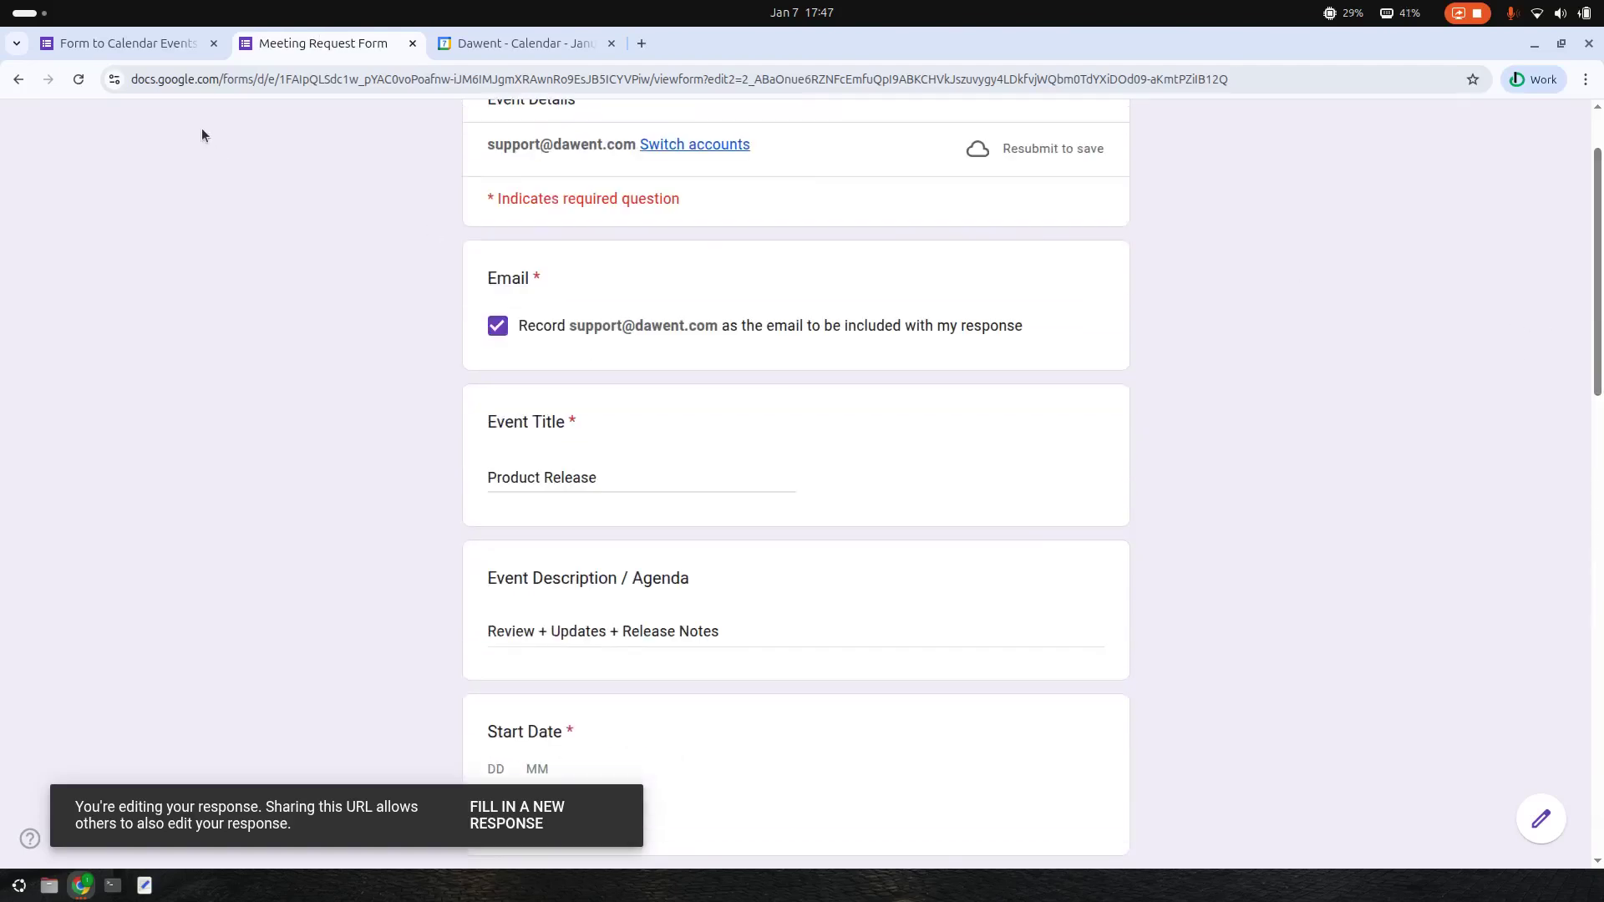
left_click(192, 43)
scroll(1191, 232, "up", 4)
left_click(1419, 125)
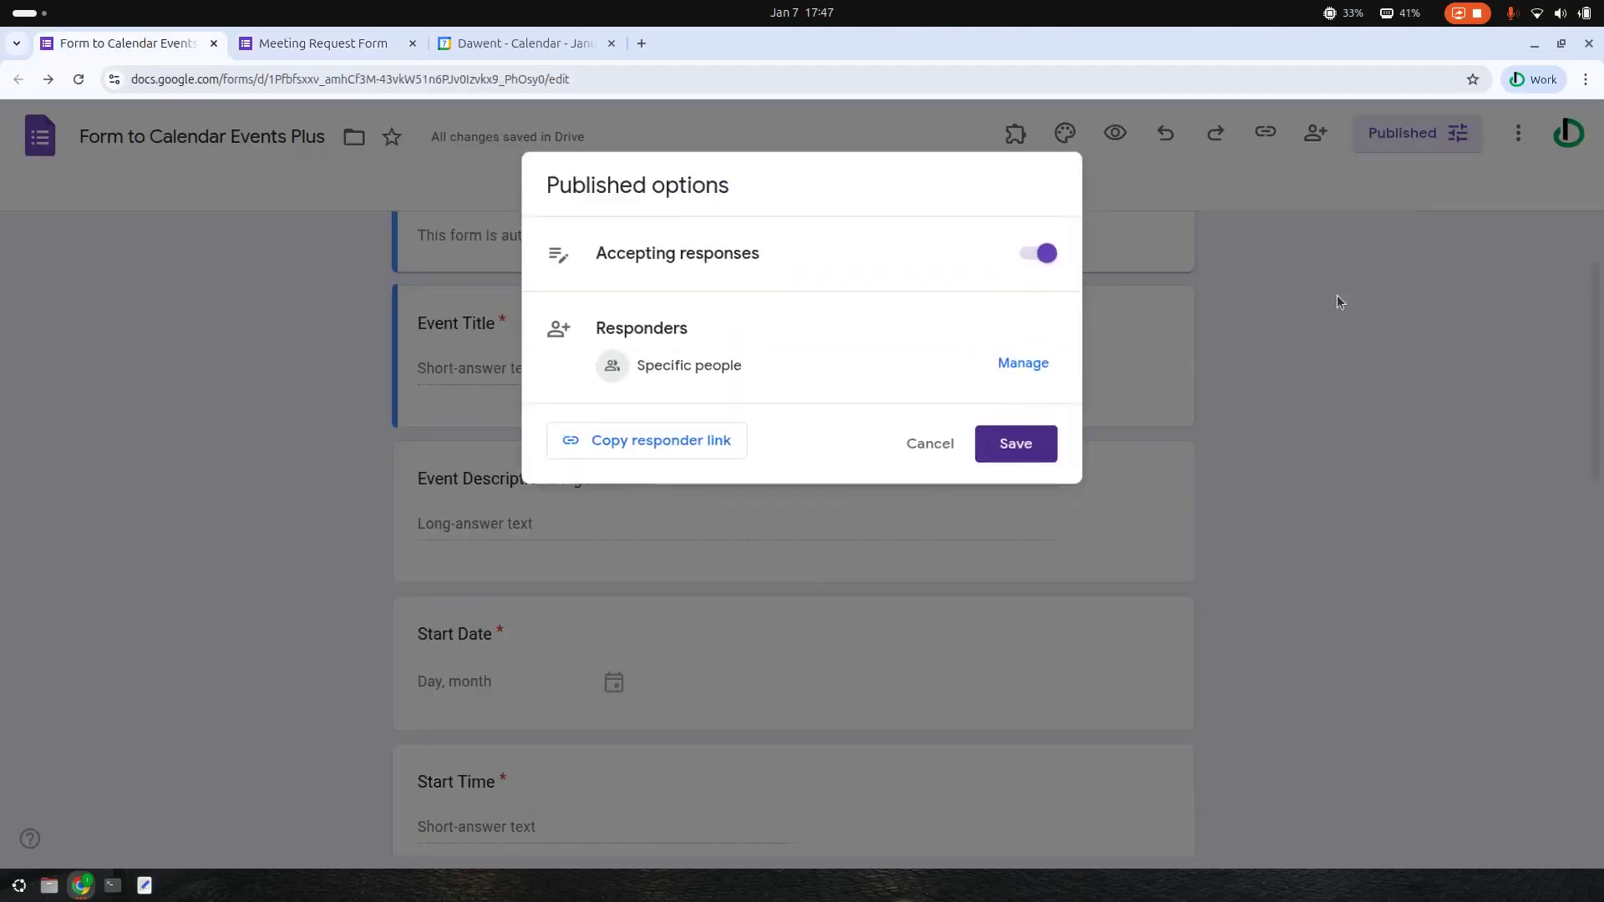
left_click(726, 435)
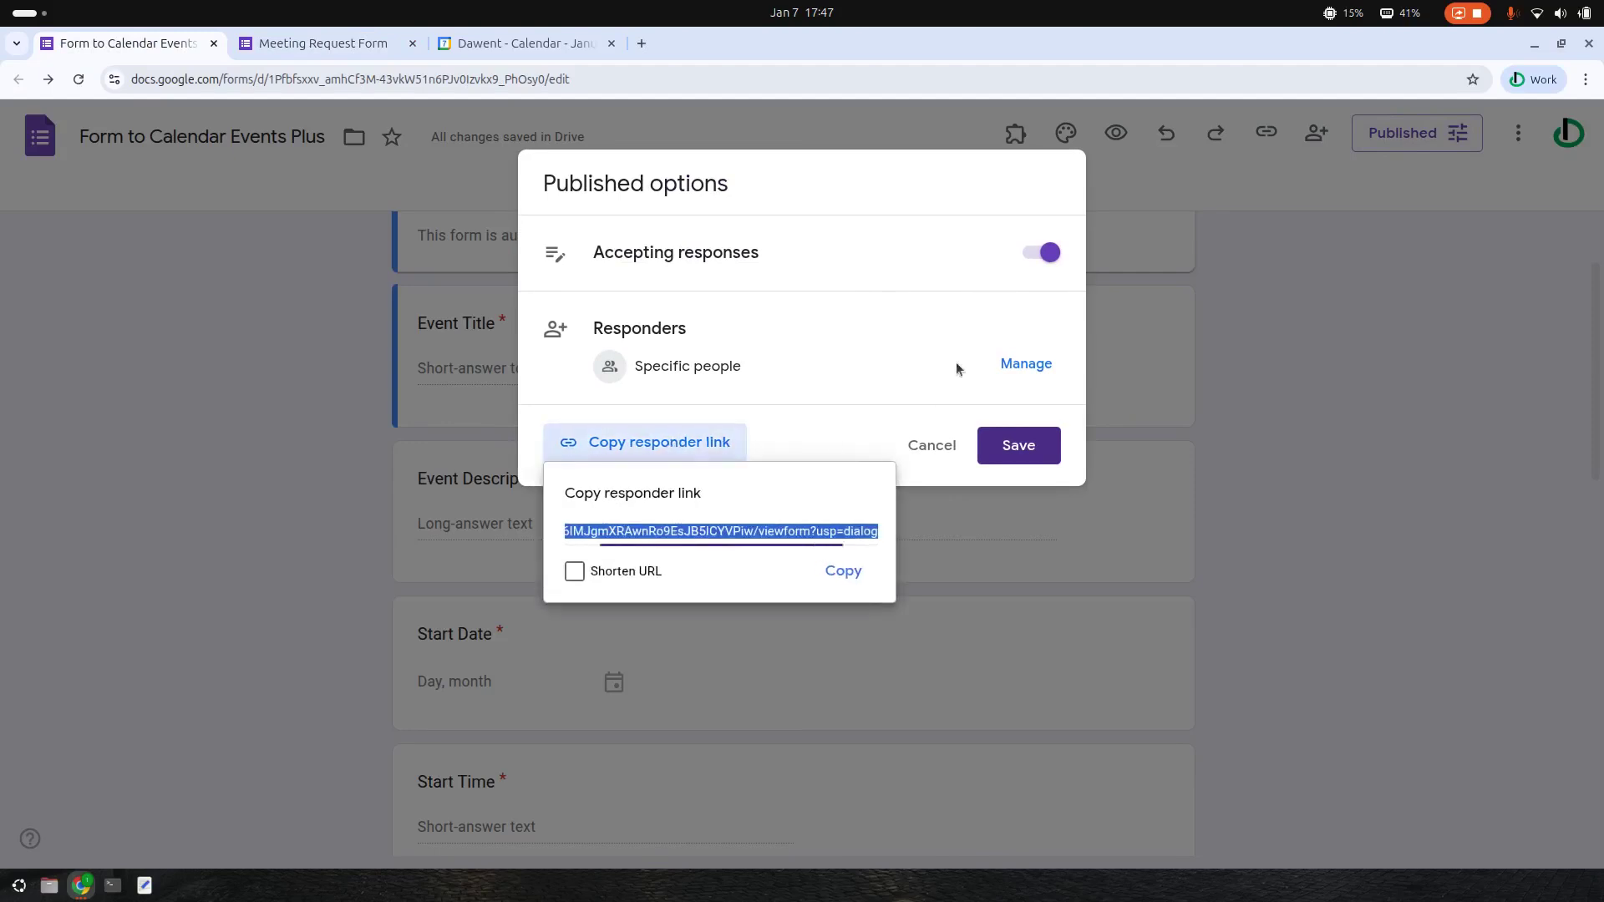
left_click(919, 509)
Step: Review the prefilled Meeting Request Form response from the event title down to the attendee email addresses
key("ctrl+Tab")
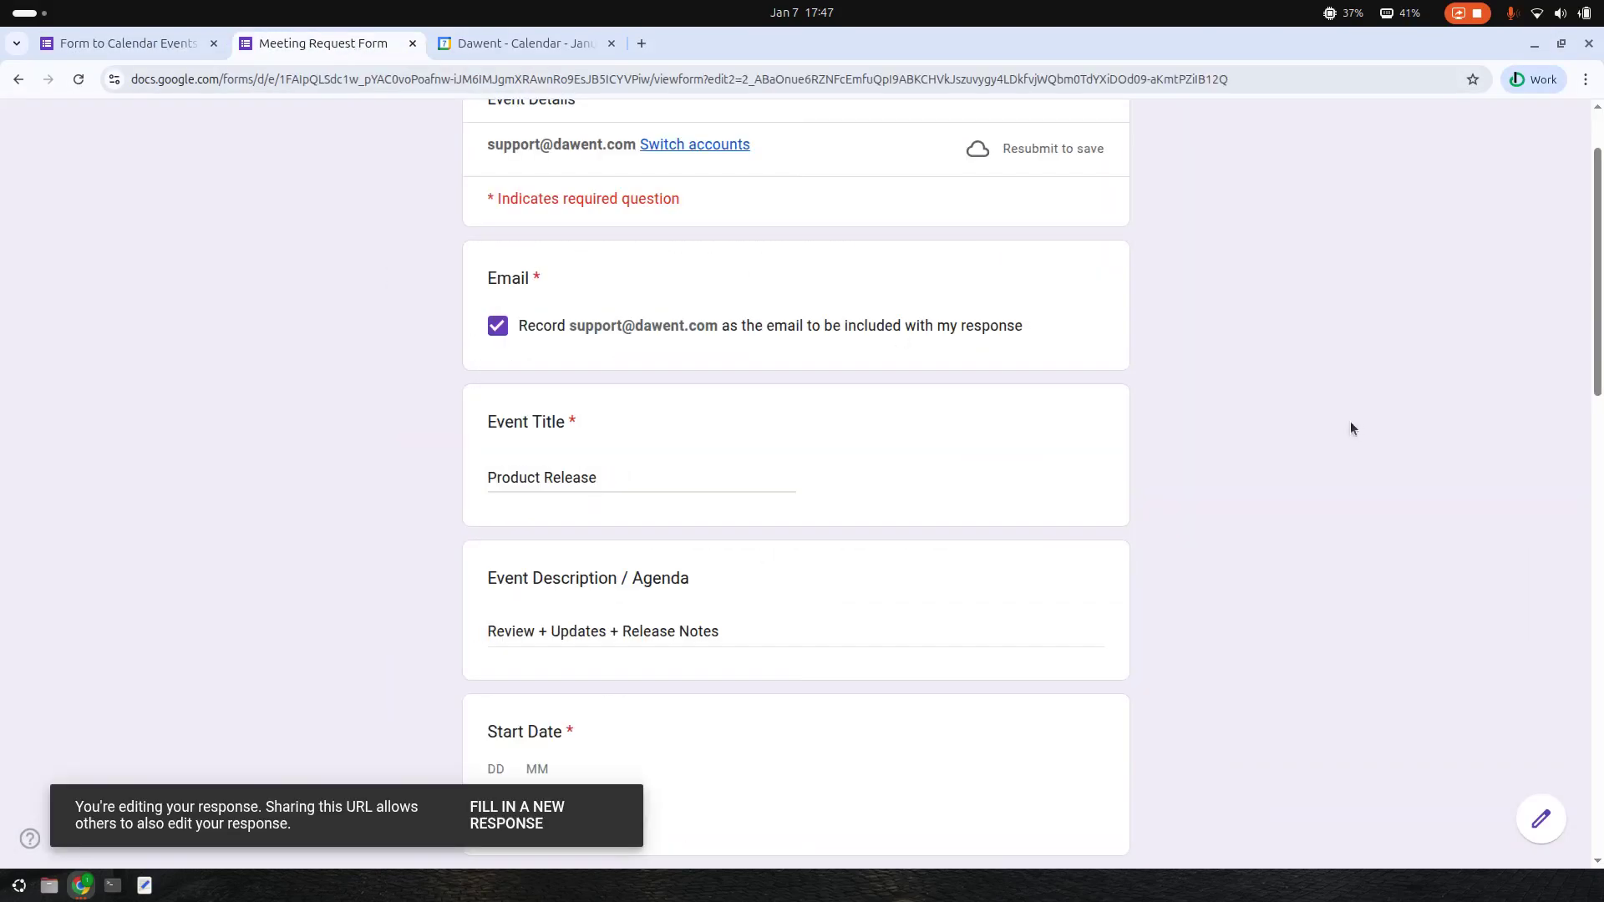
scroll(1557, 498, "up", 2)
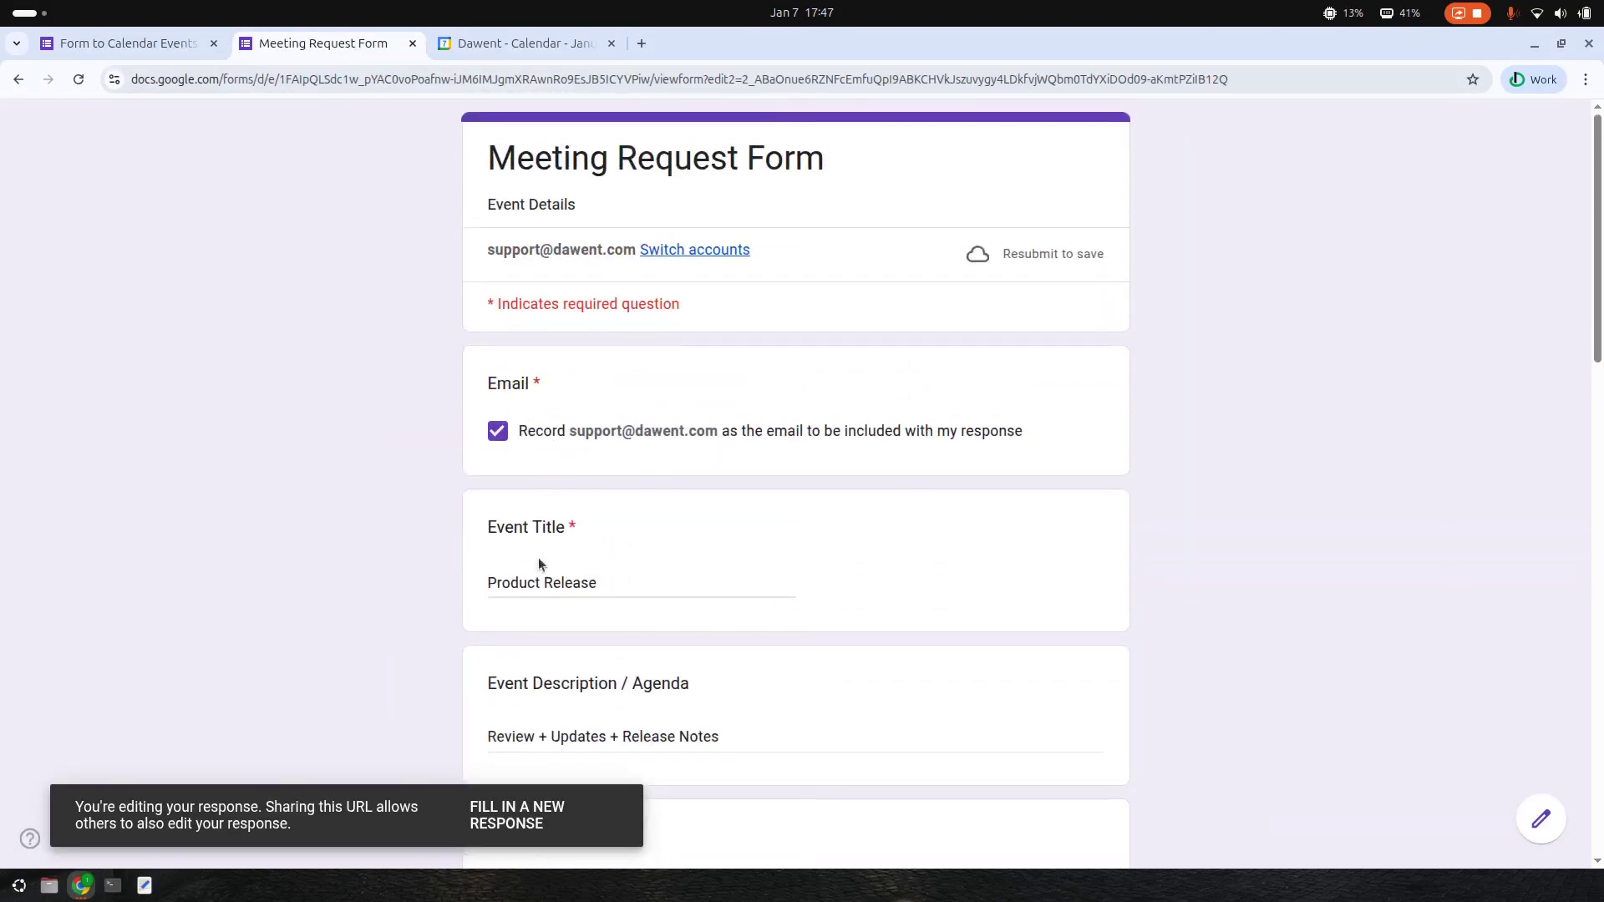
scroll(668, 534, "down", 3)
scroll(662, 527, "down", 2)
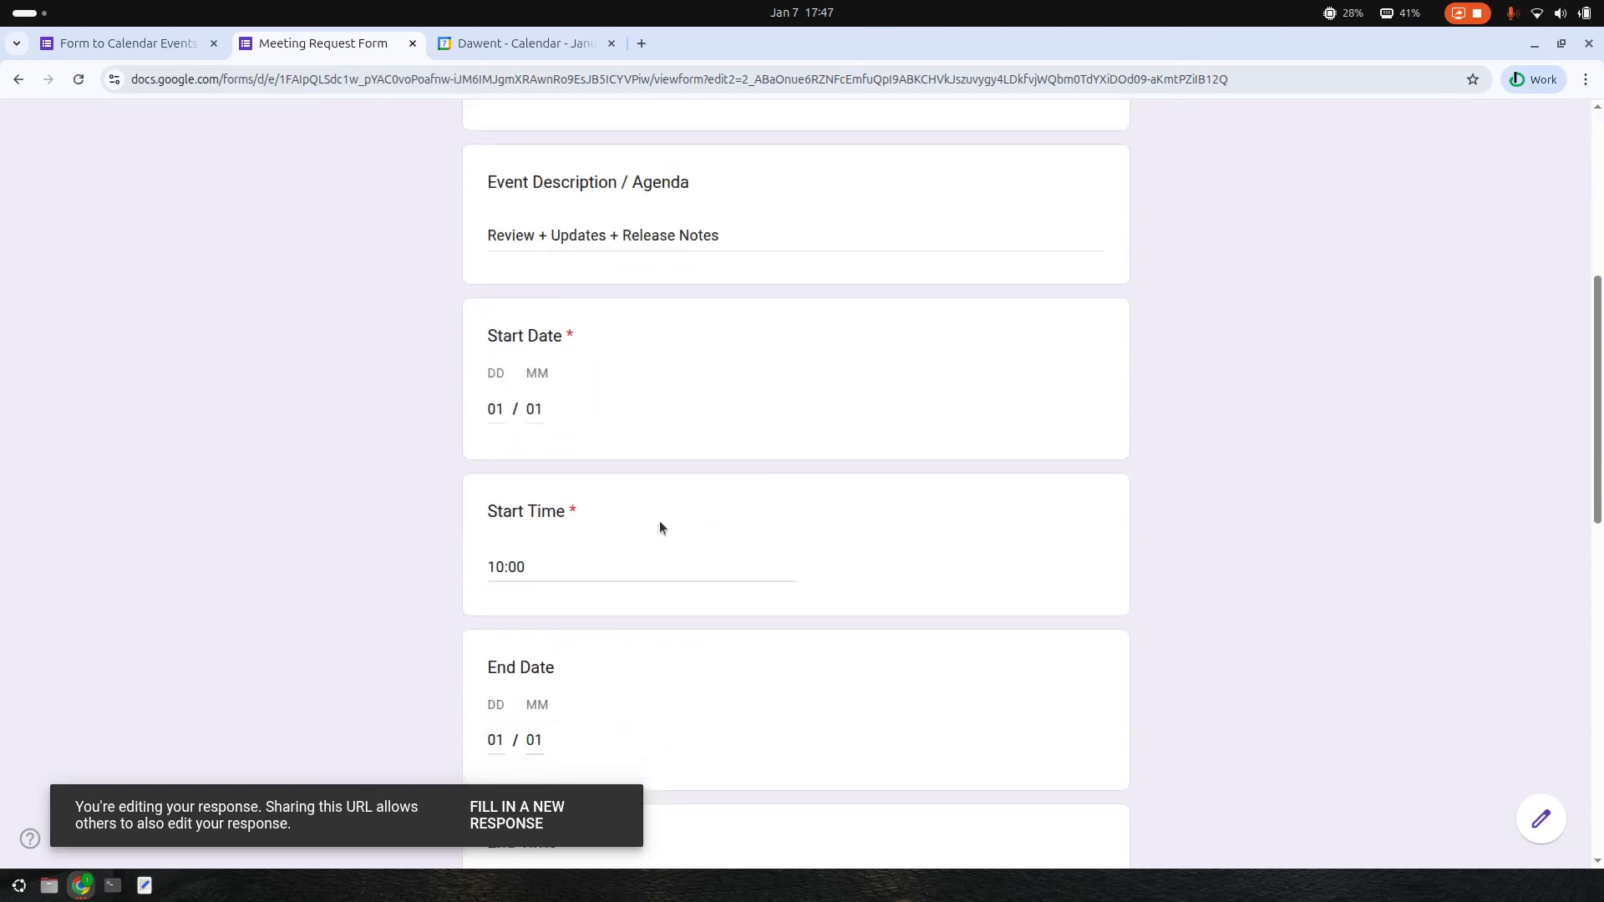
scroll(844, 510, "down", 3)
scroll(789, 509, "down", 7)
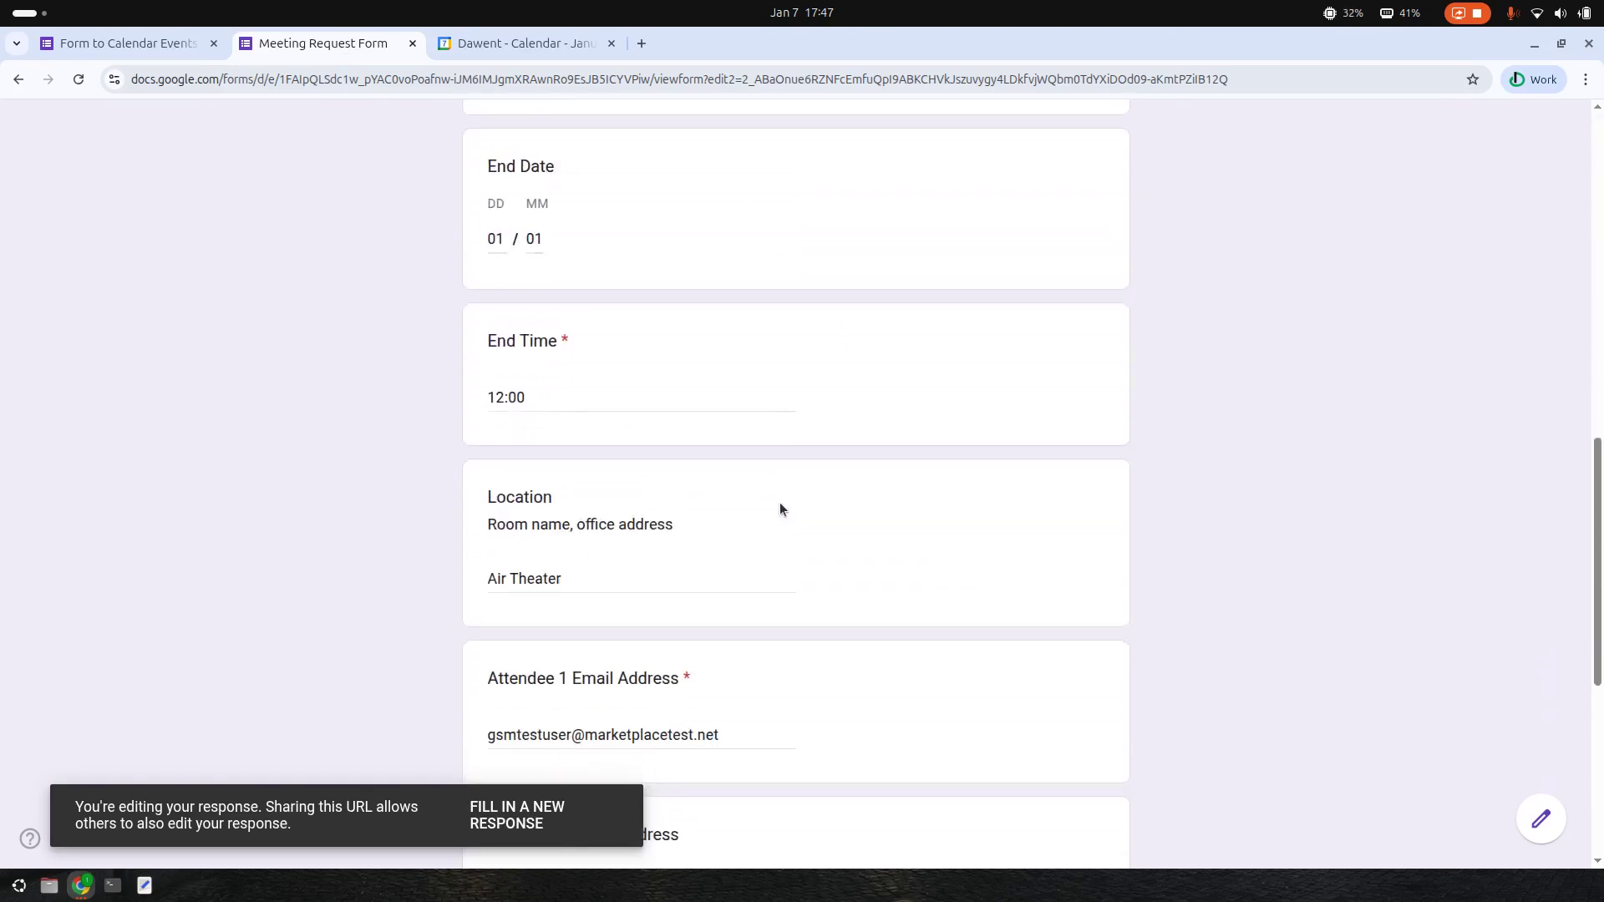
scroll(794, 509, "down", 3)
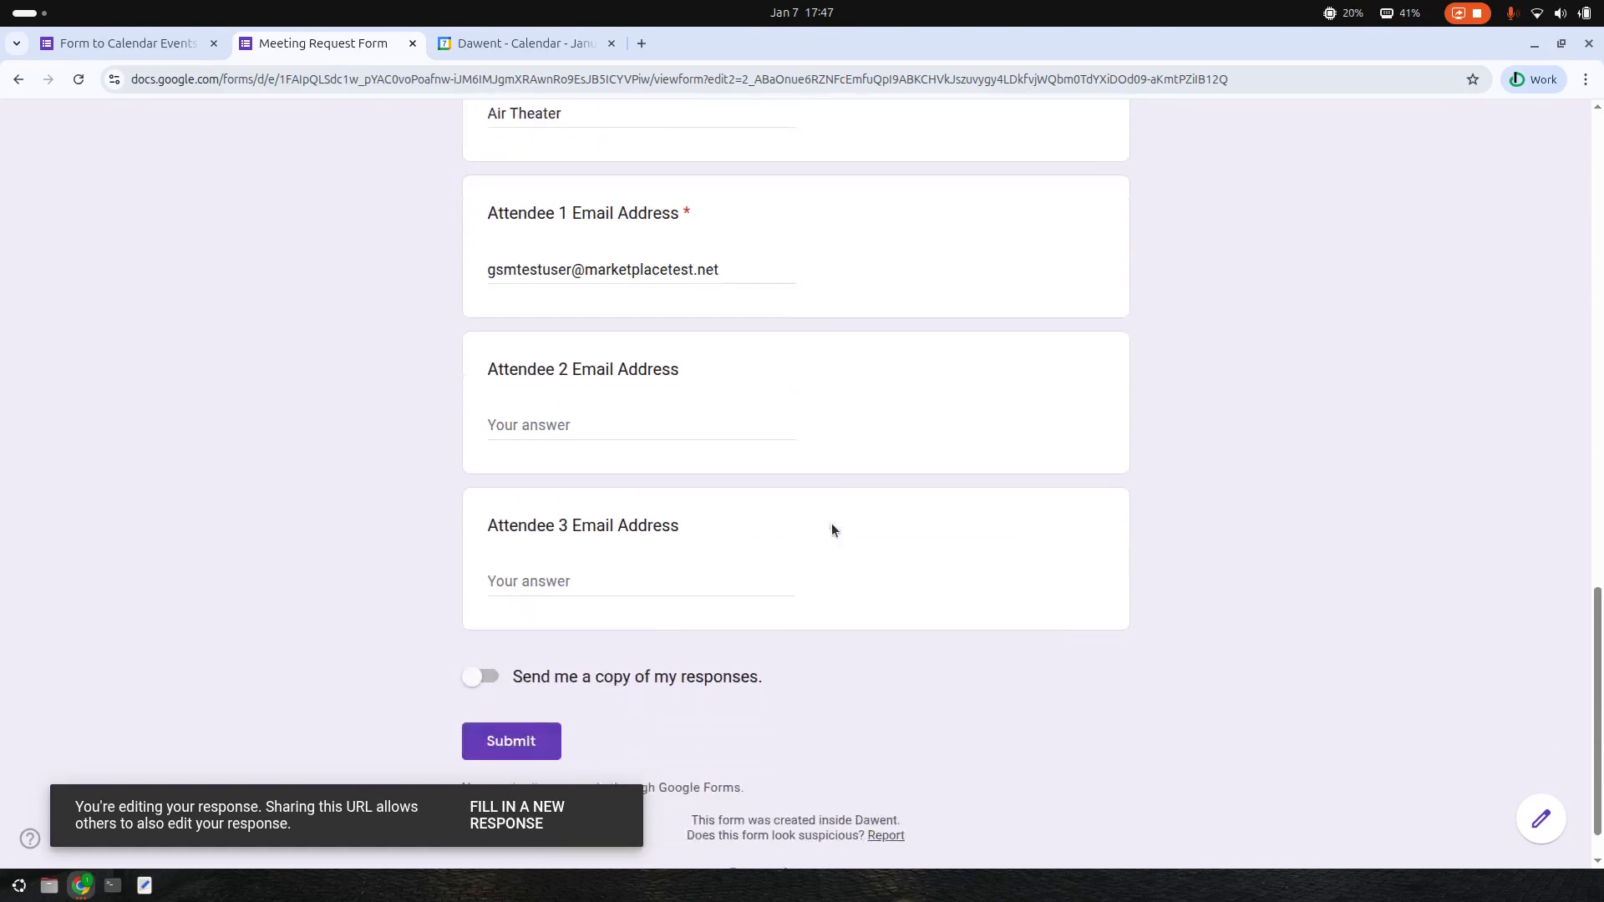
Step: Submit the Meeting Request Form response, leaving the second and third attendee email addresses blank
left_click(595, 219)
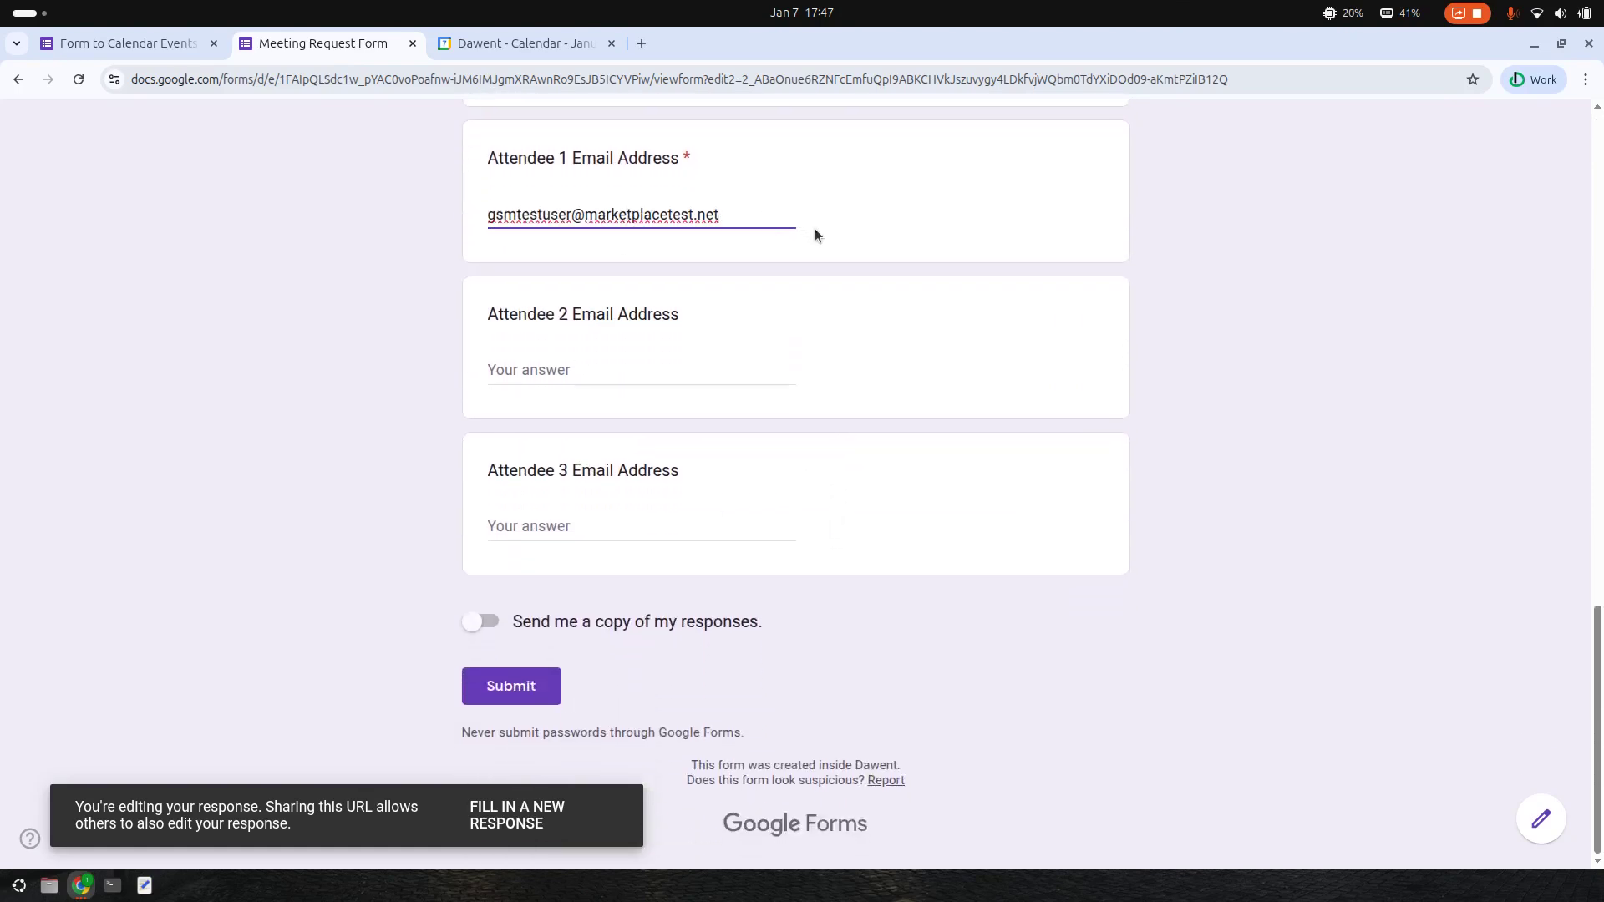
left_click(591, 362)
left_click(563, 527)
left_click(585, 370)
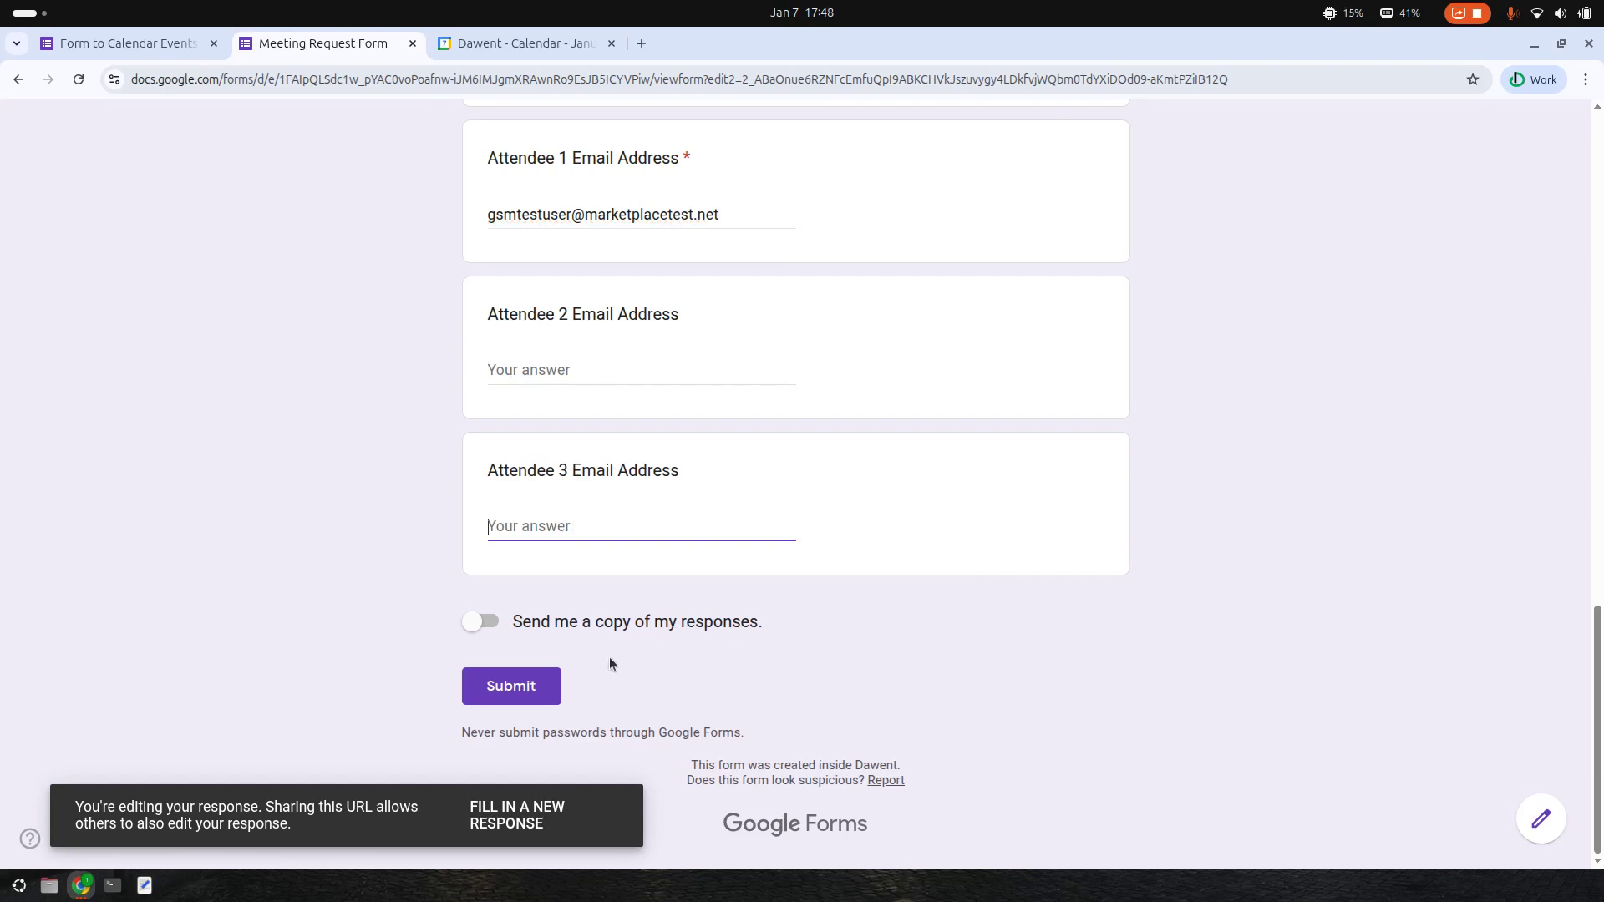
left_click(514, 690)
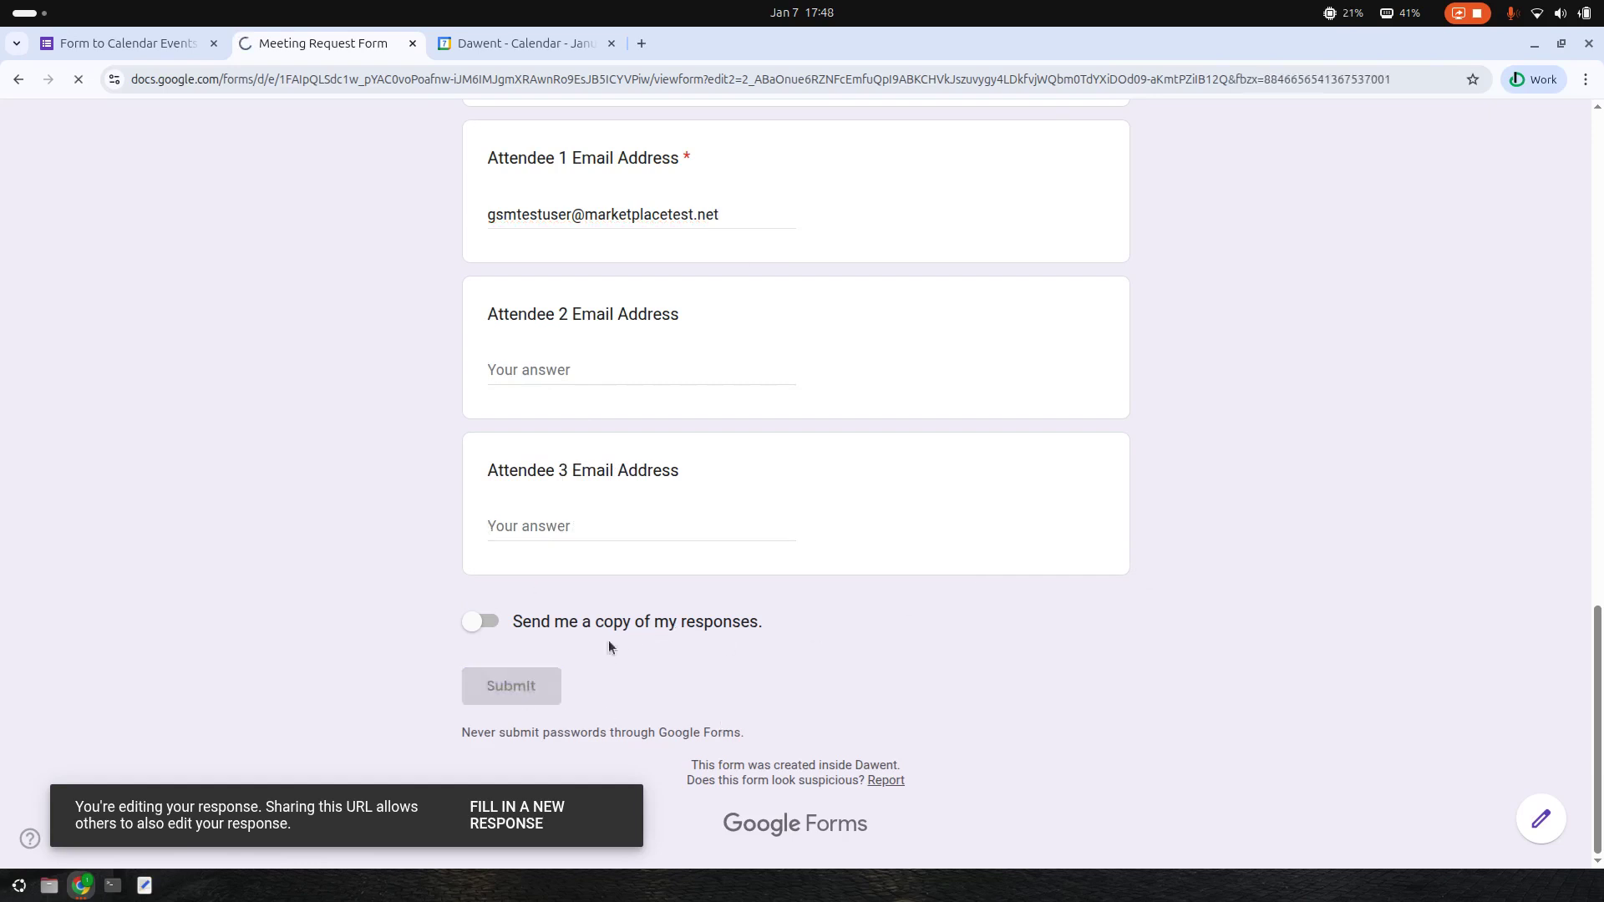
Step: Switch to Google Calendar, reload it, and check the details of the Product Release event on January 1
left_click(505, 46)
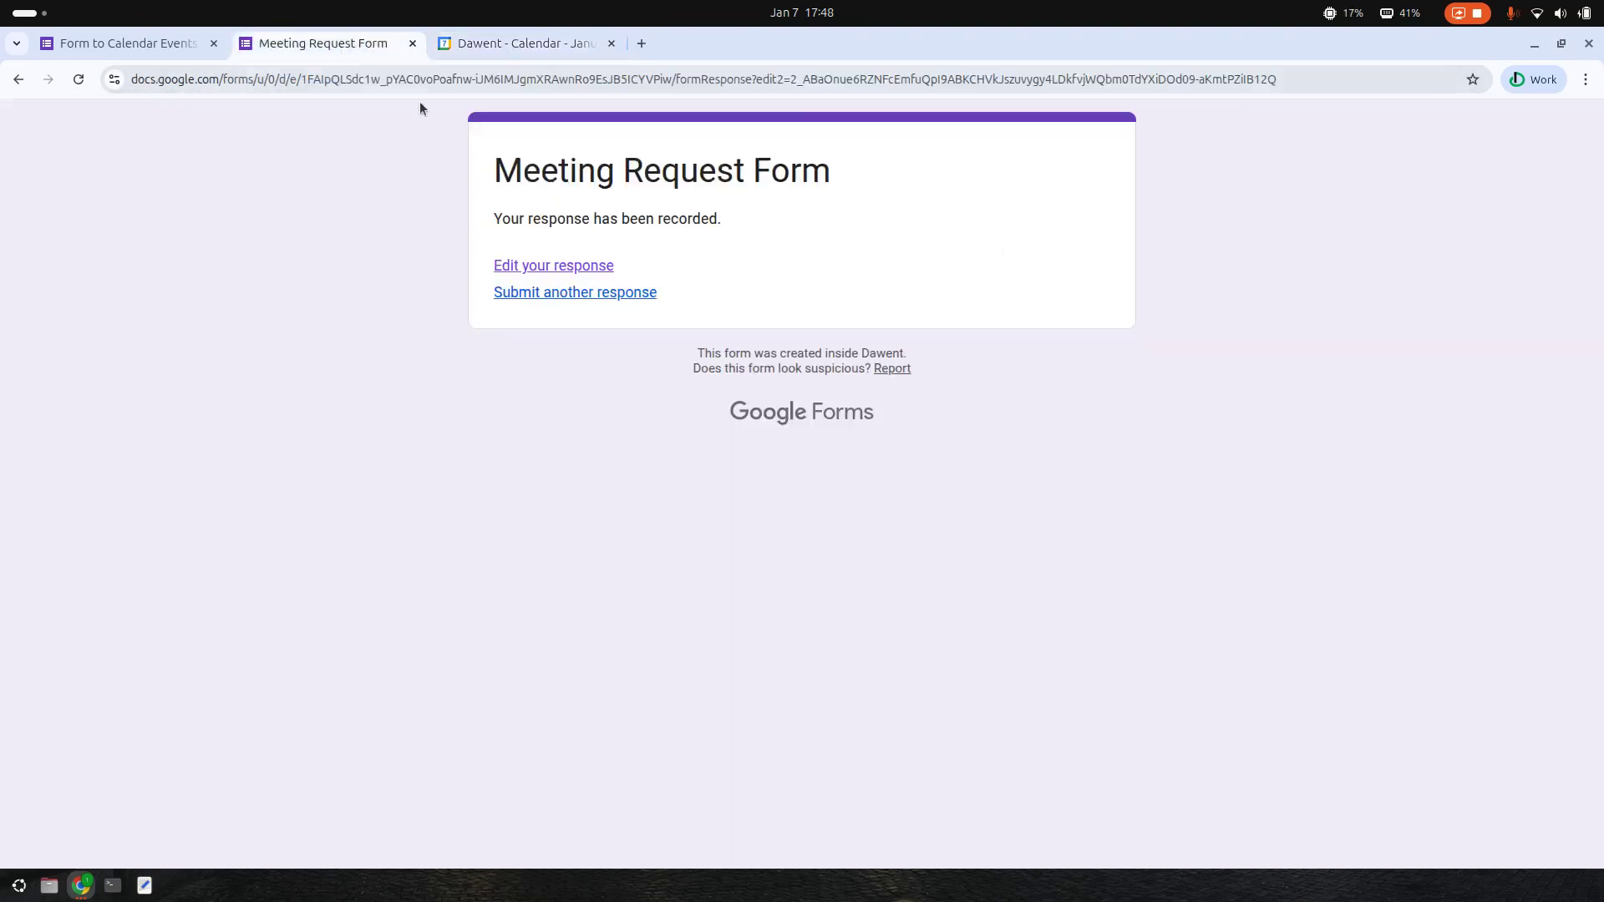
left_click(351, 46)
key("ctrl+Tab")
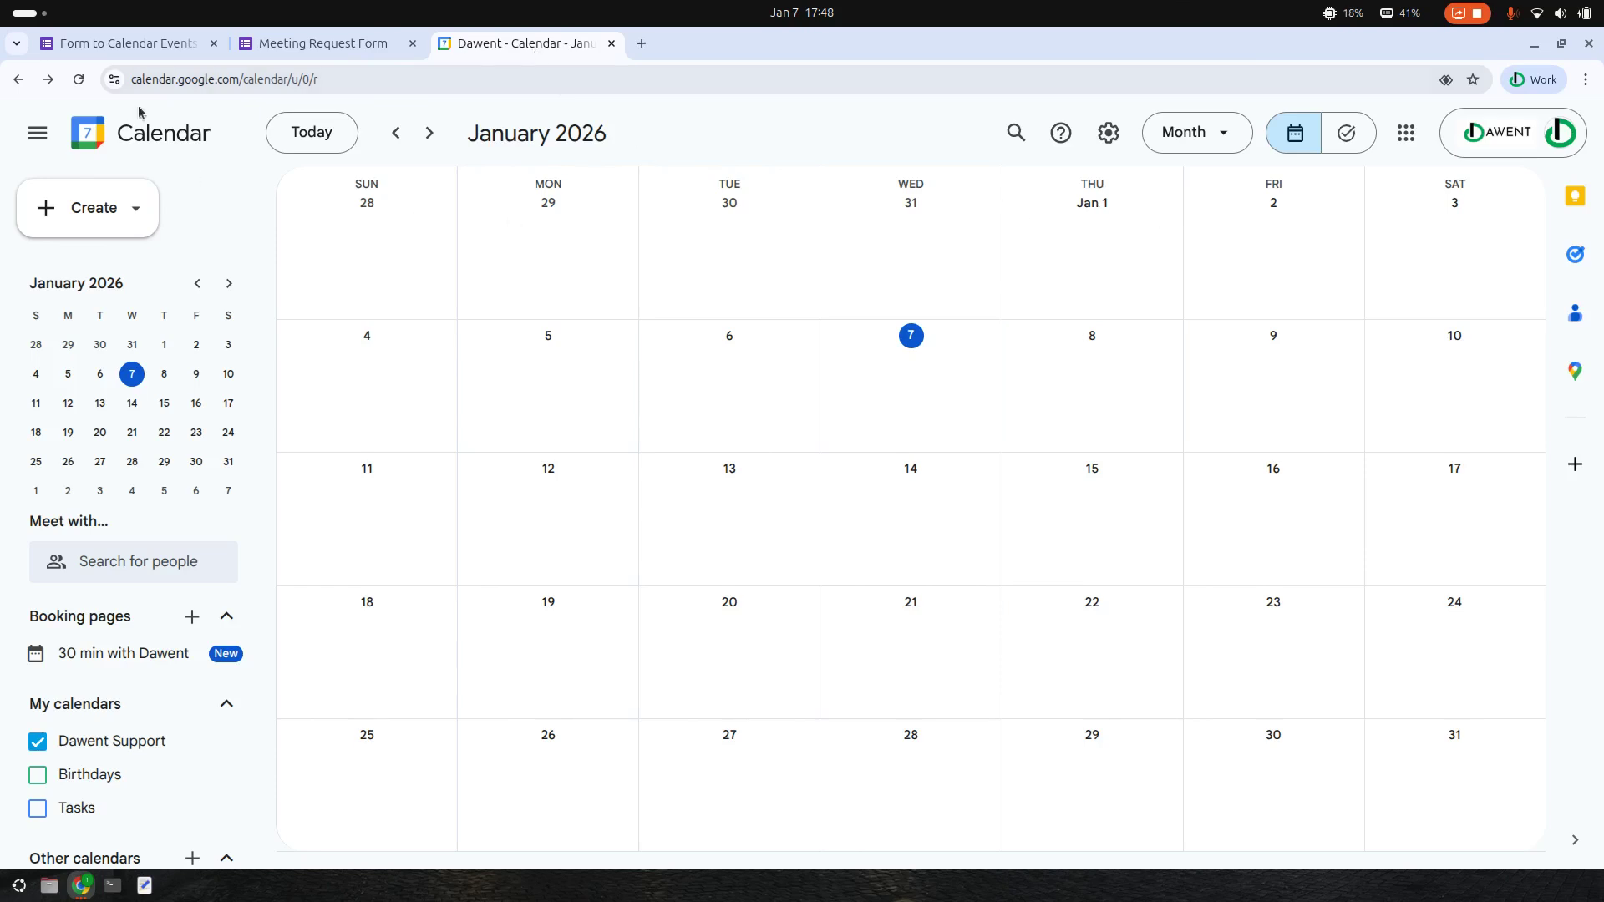
left_click(79, 79)
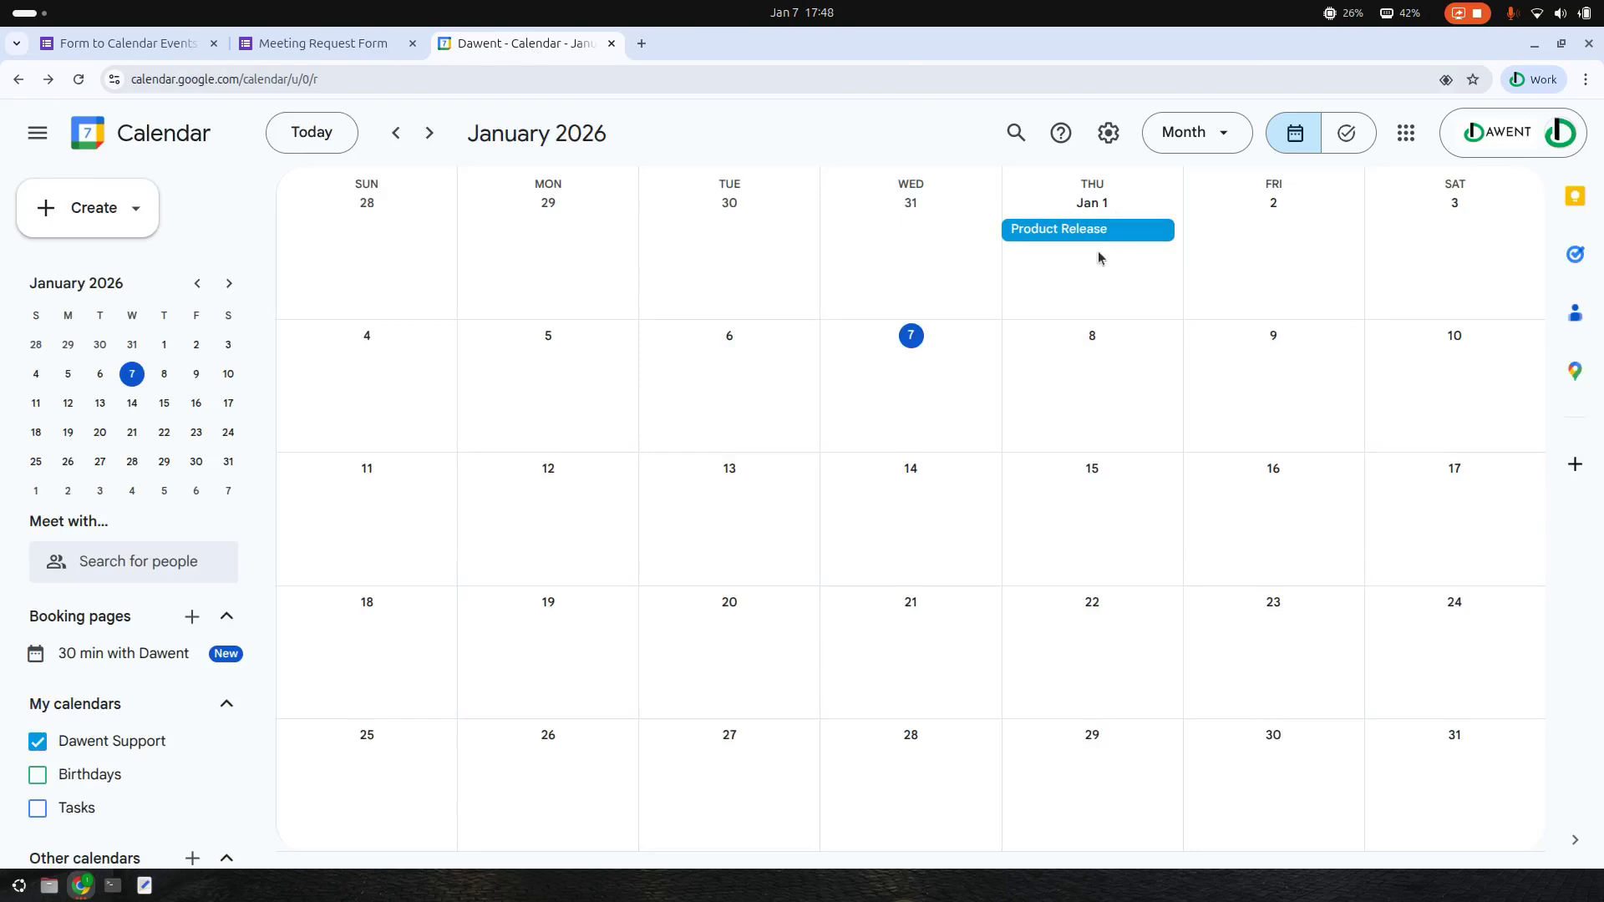
left_click(1054, 229)
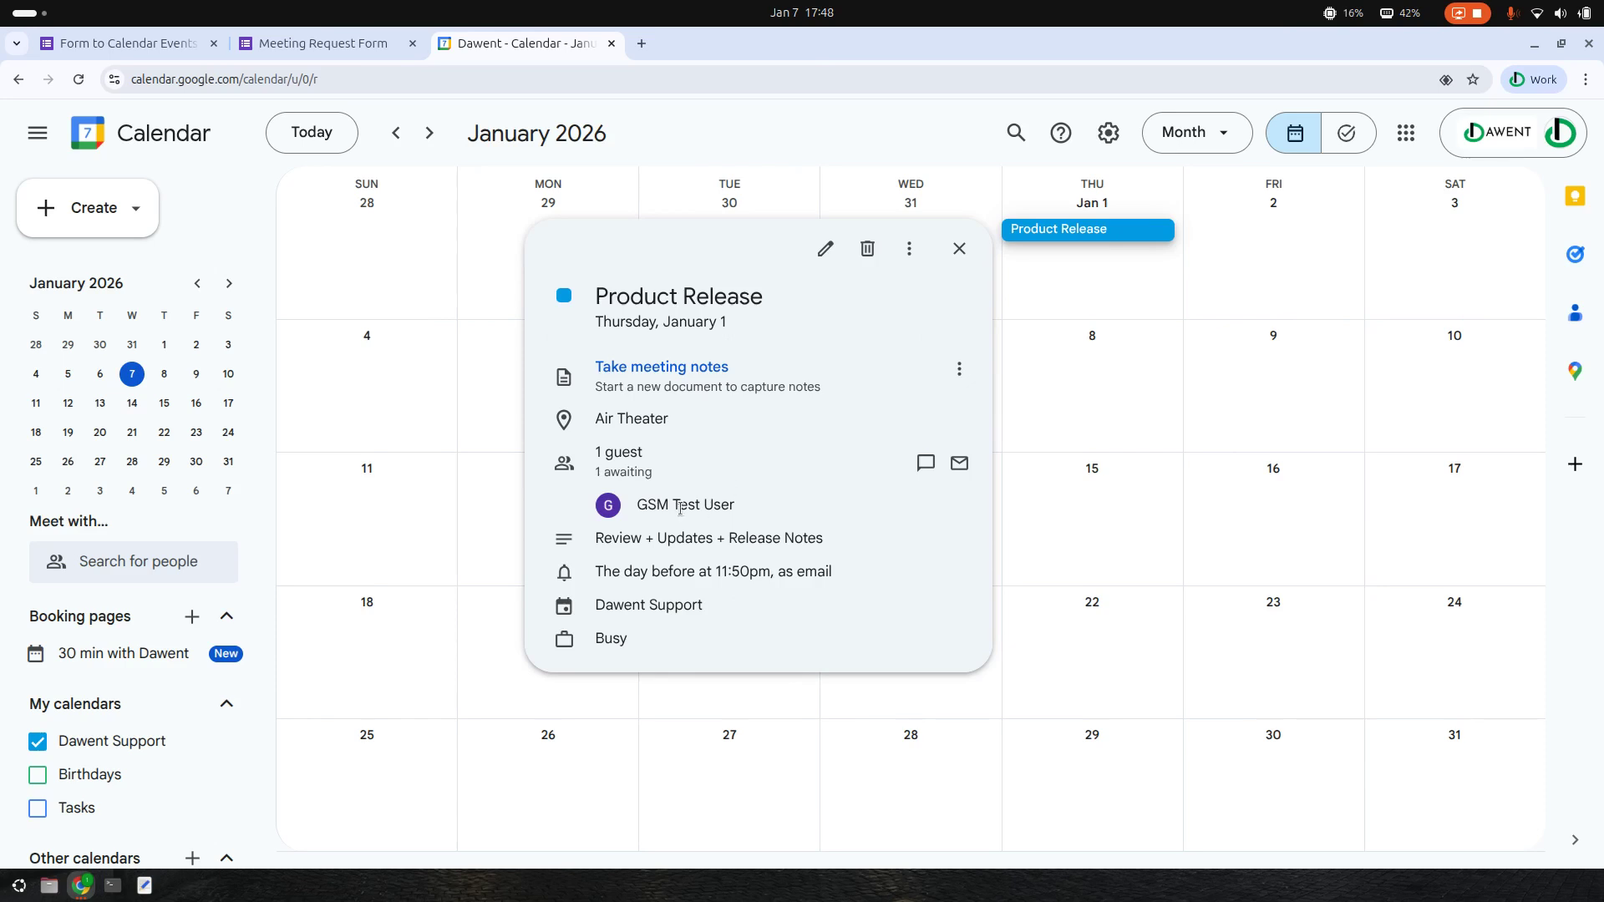
mouse_move(679, 506)
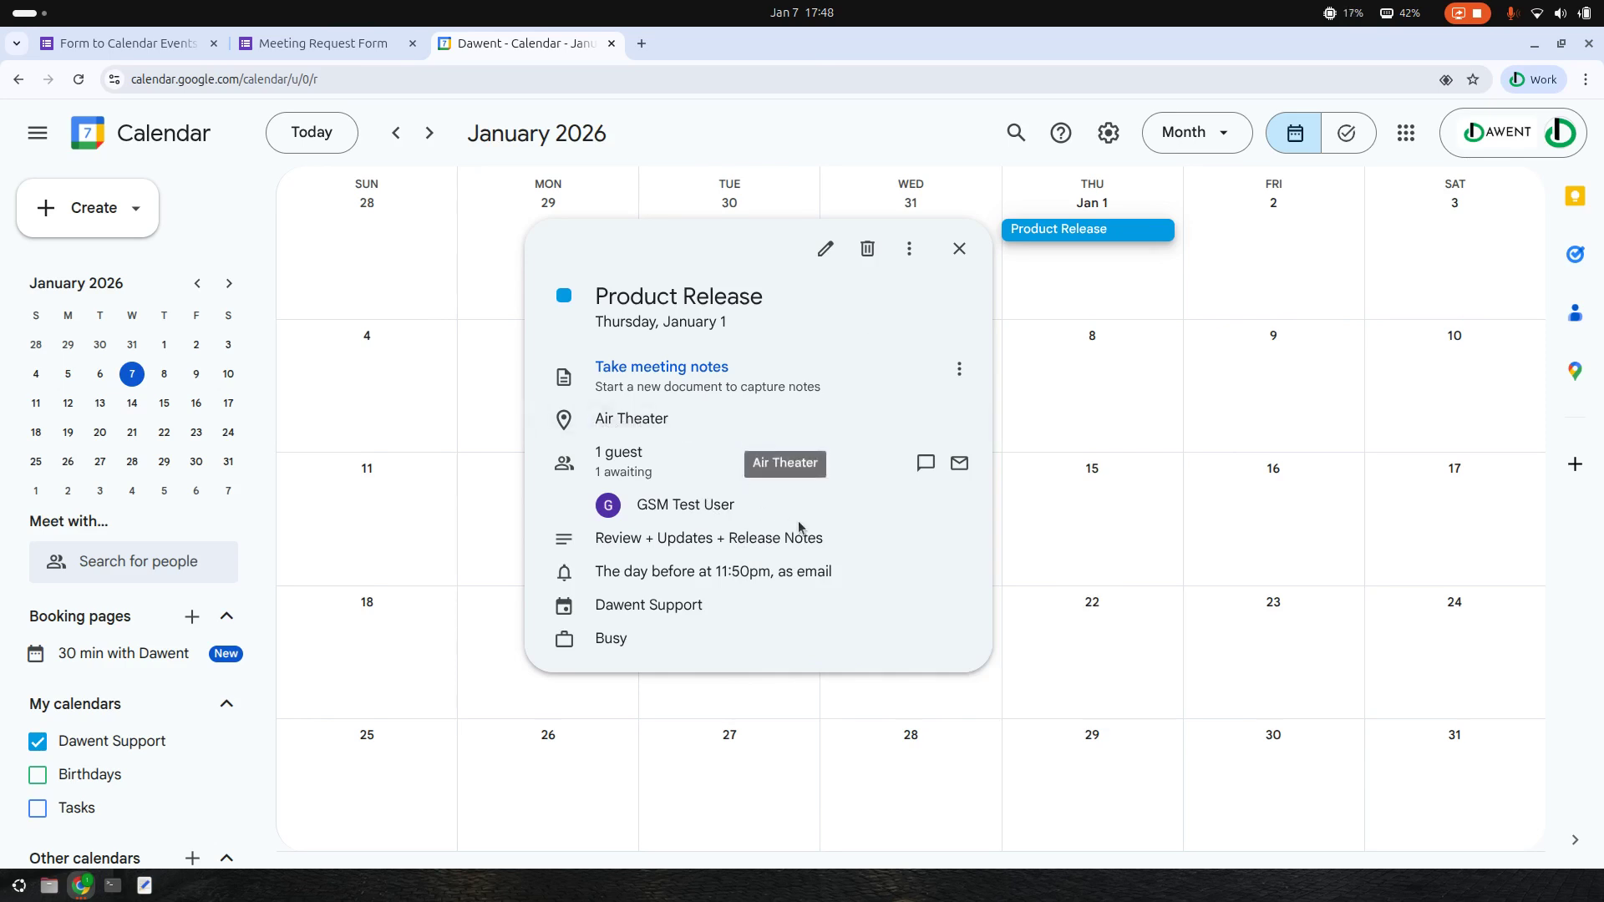
left_click(907, 128)
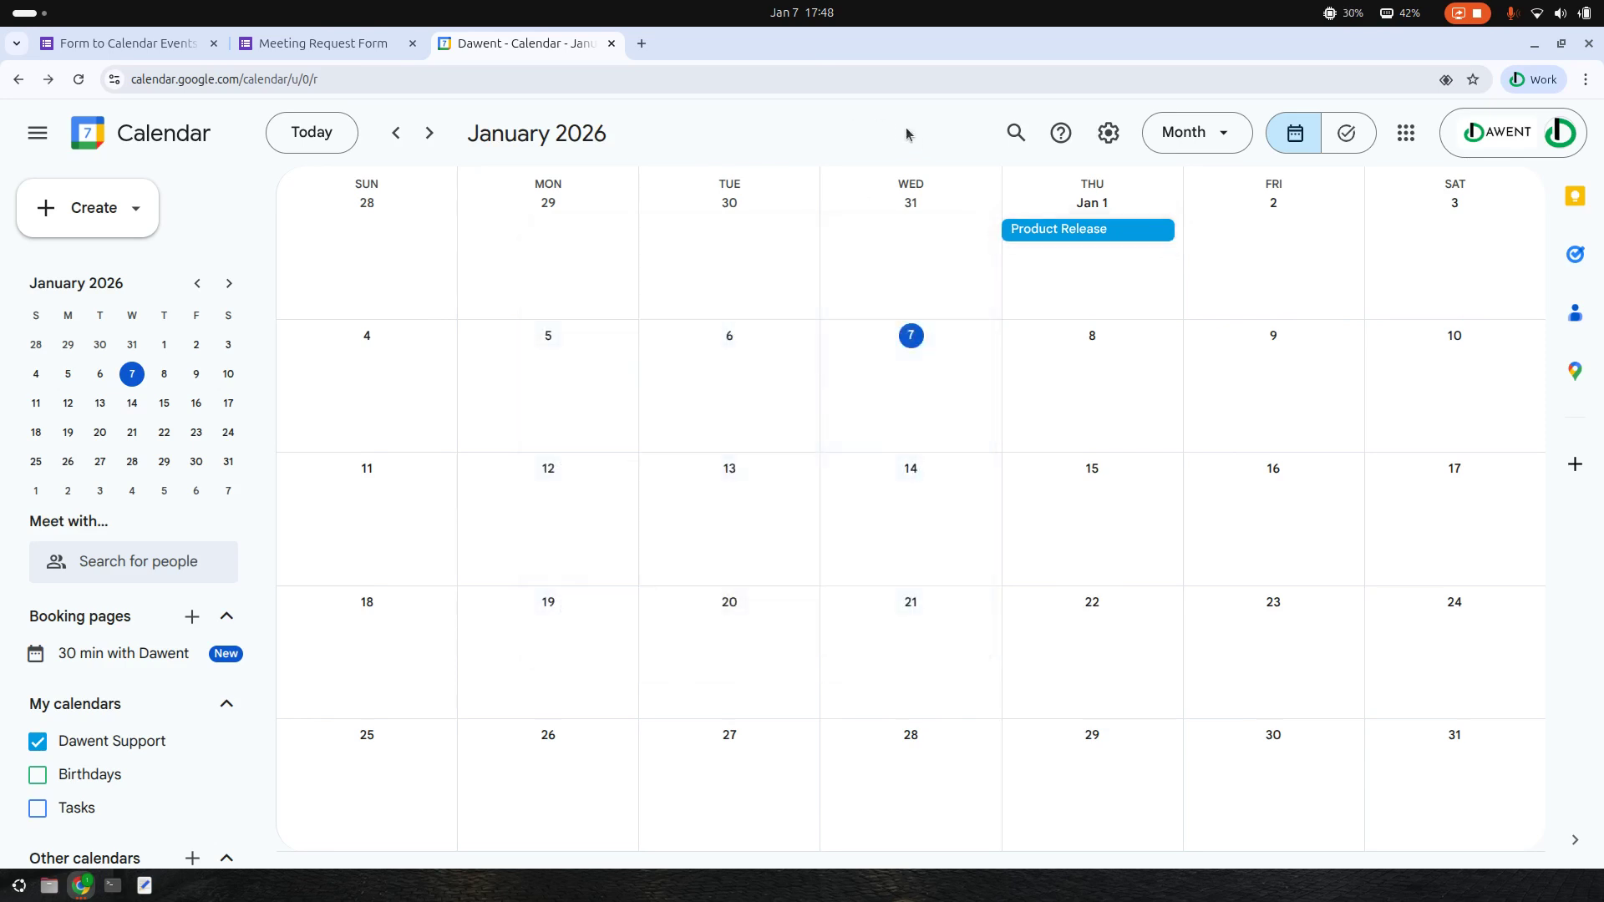